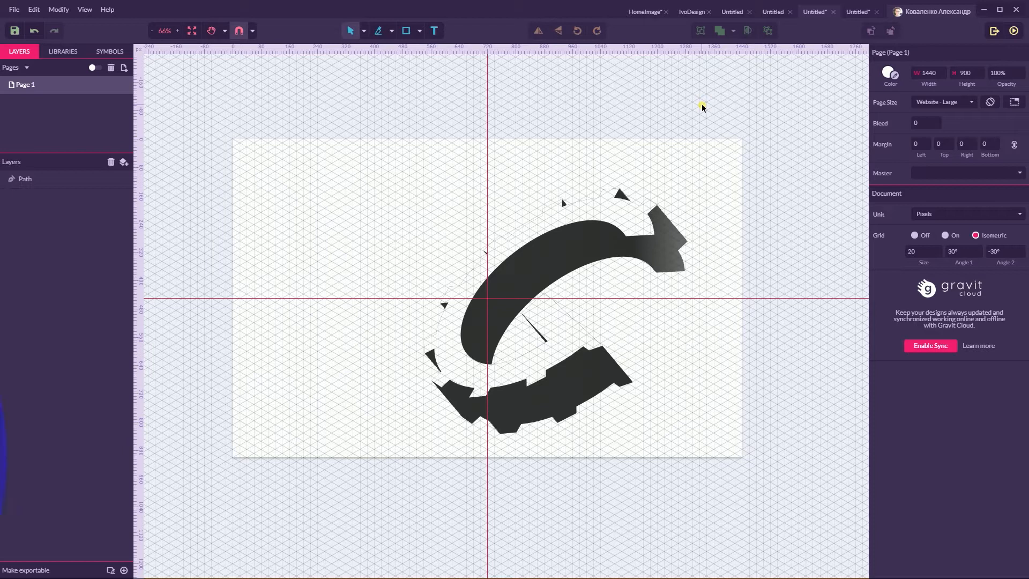
Create a new Website - Large design (1440x900 px) and draw a circle about 501 px across near the page centre.
key(alt+n)
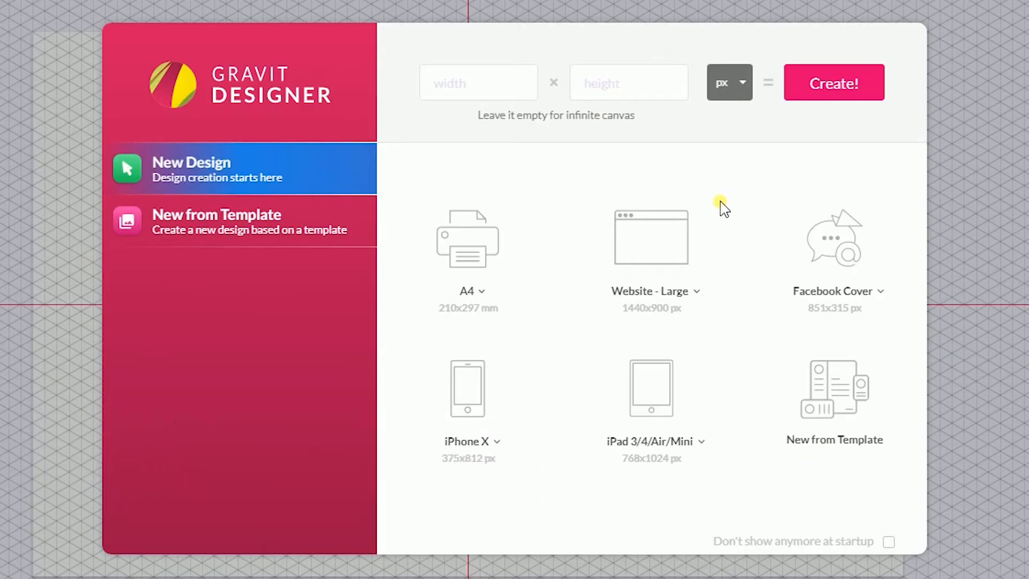
click(671, 247)
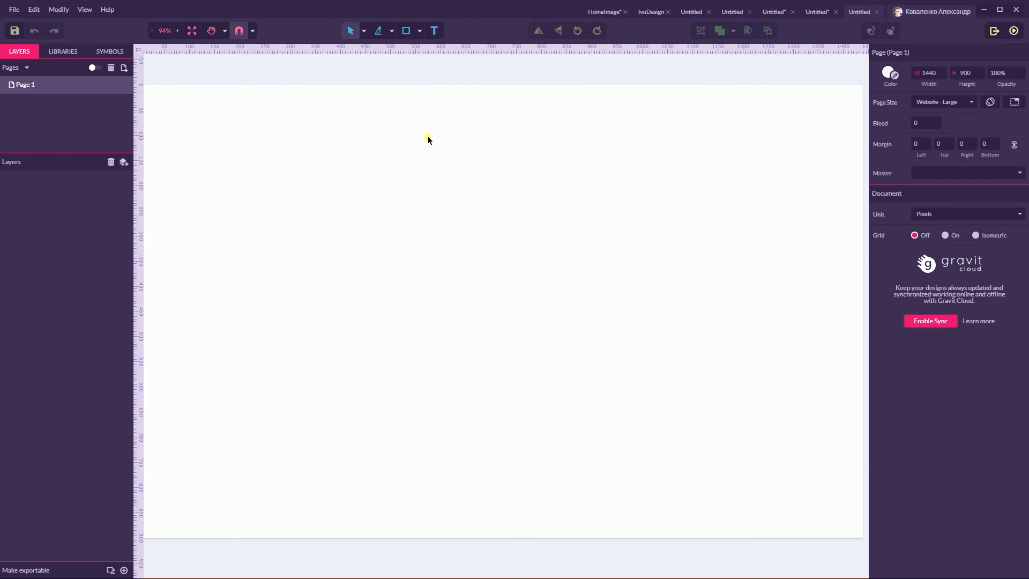
key(e)
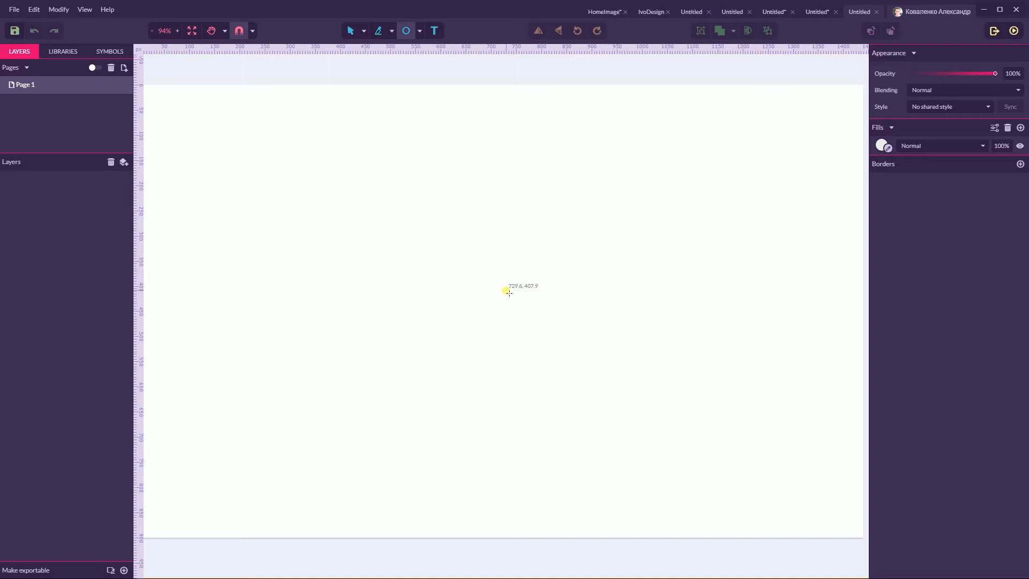
drag(507, 291, 612, 418)
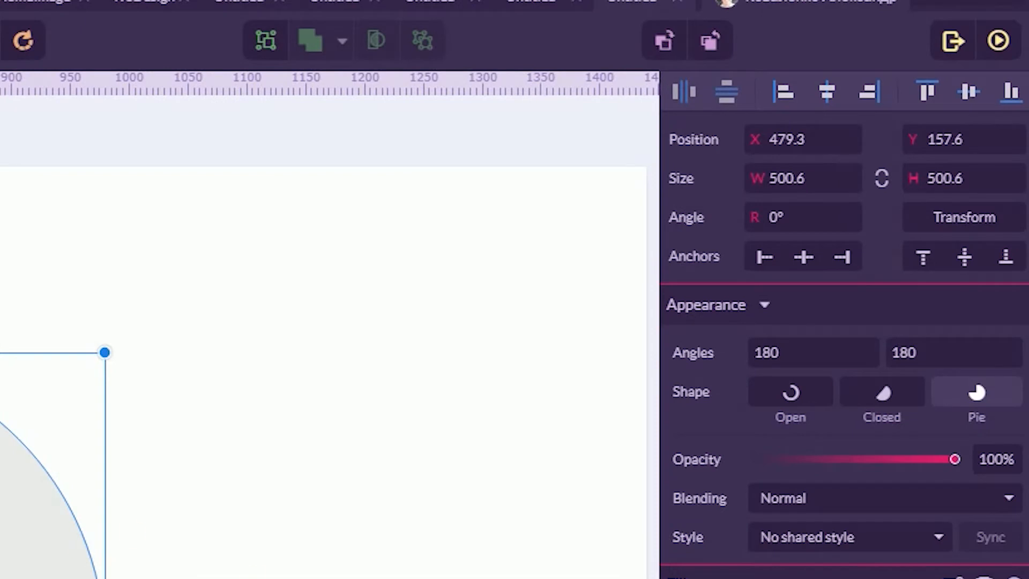
Lock the circle's aspect ratio and set its width to 500 px.
click(828, 181)
click(843, 188)
click(890, 180)
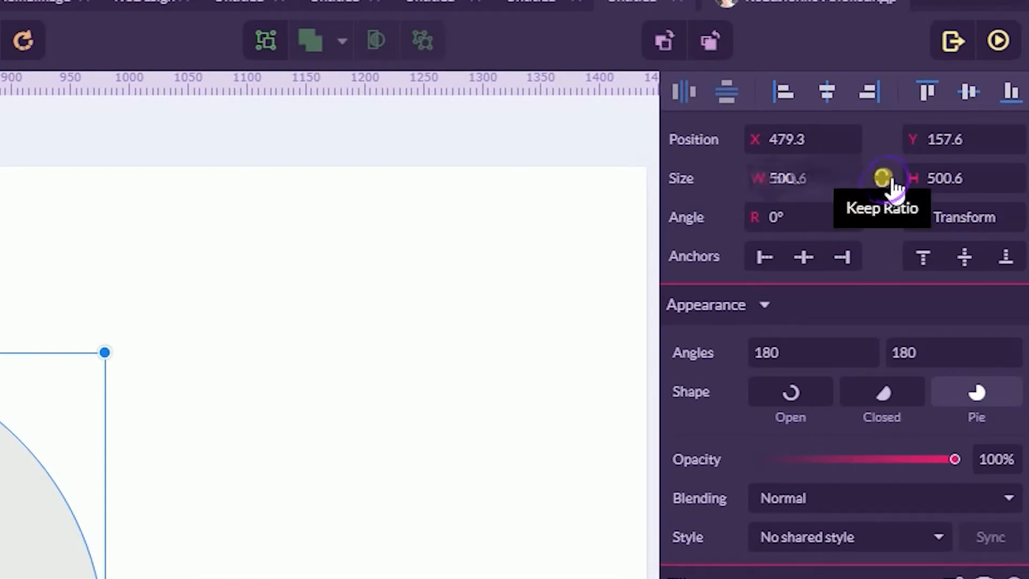
click(852, 186)
click(848, 186)
key(BackSpace)
key(BackSpace)
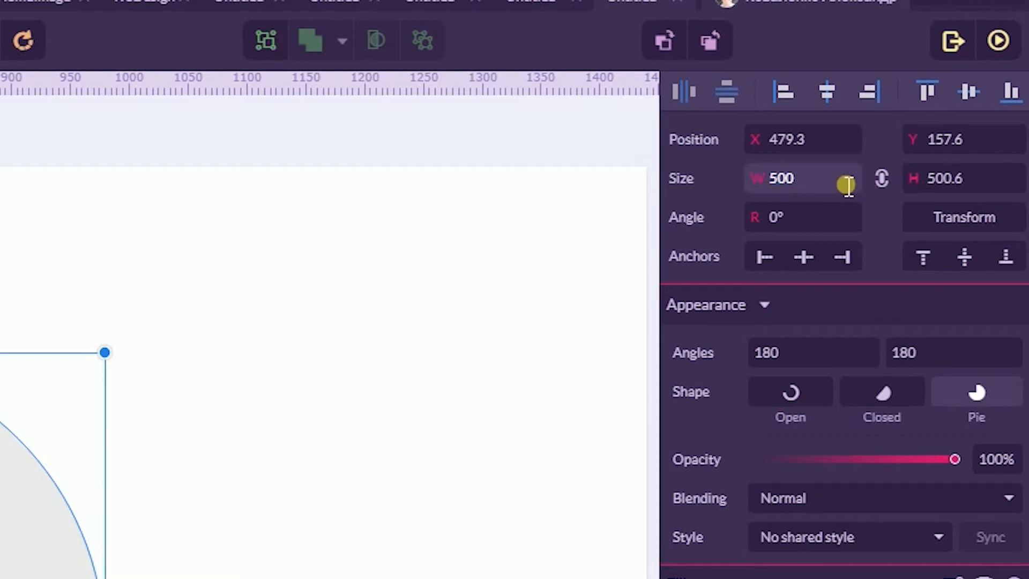
key(Return)
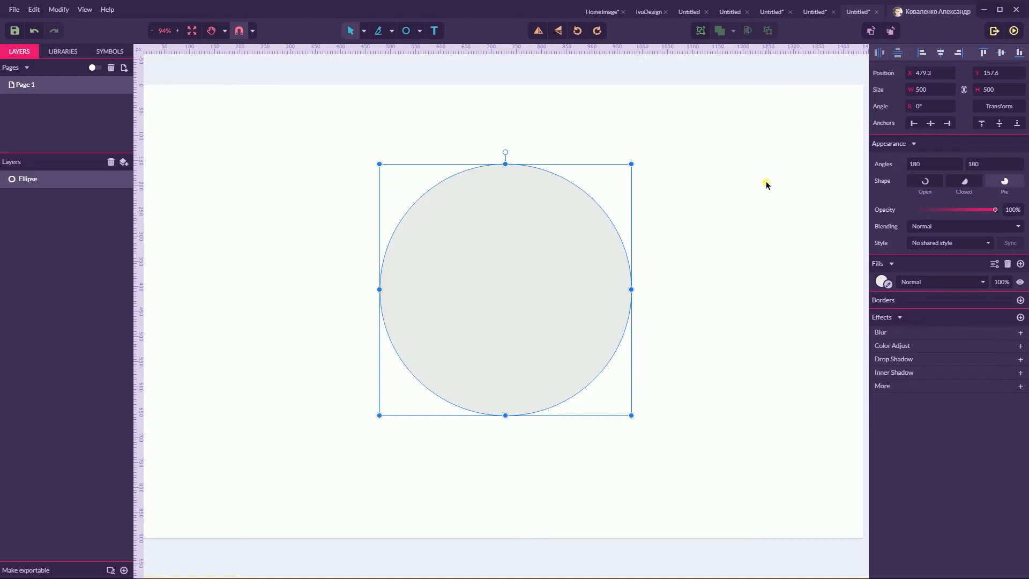
Open the transform settings for the circle and reset its rotation and X skew to 0°.
click(1001, 107)
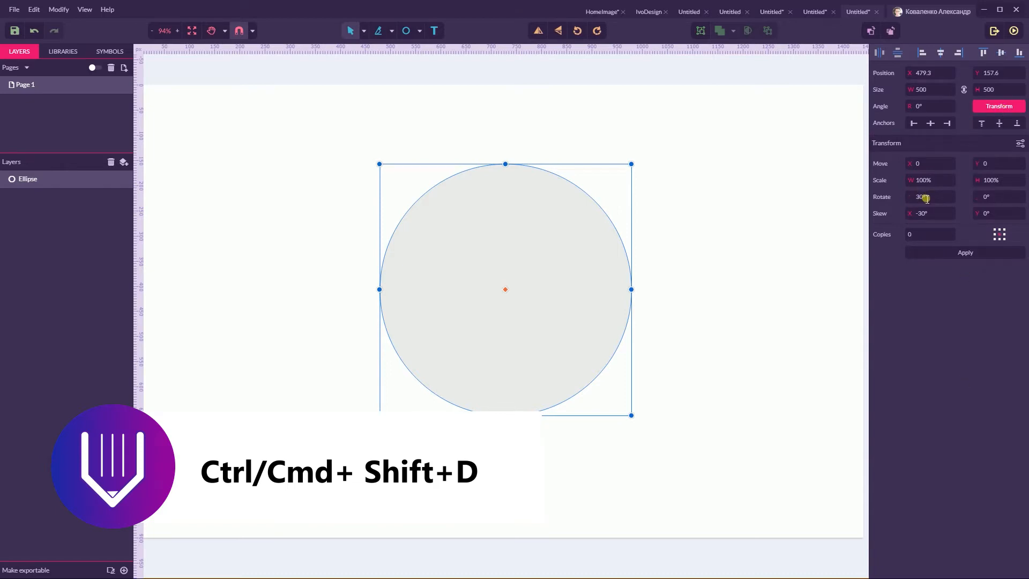
drag(925, 197, 890, 196)
key(BackSpace)
text(0)
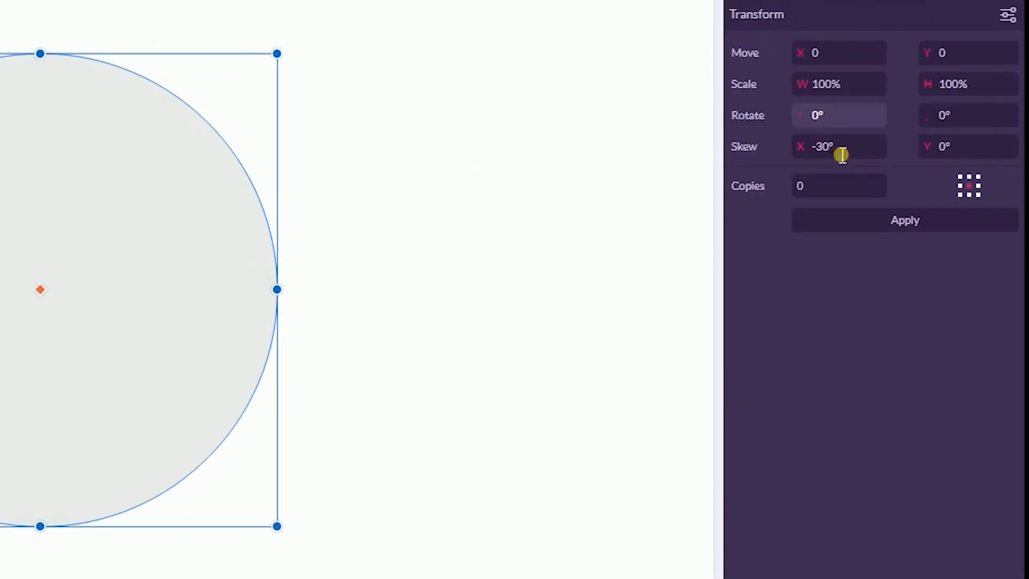
drag(930, 214, 901, 213)
key(BackSpace)
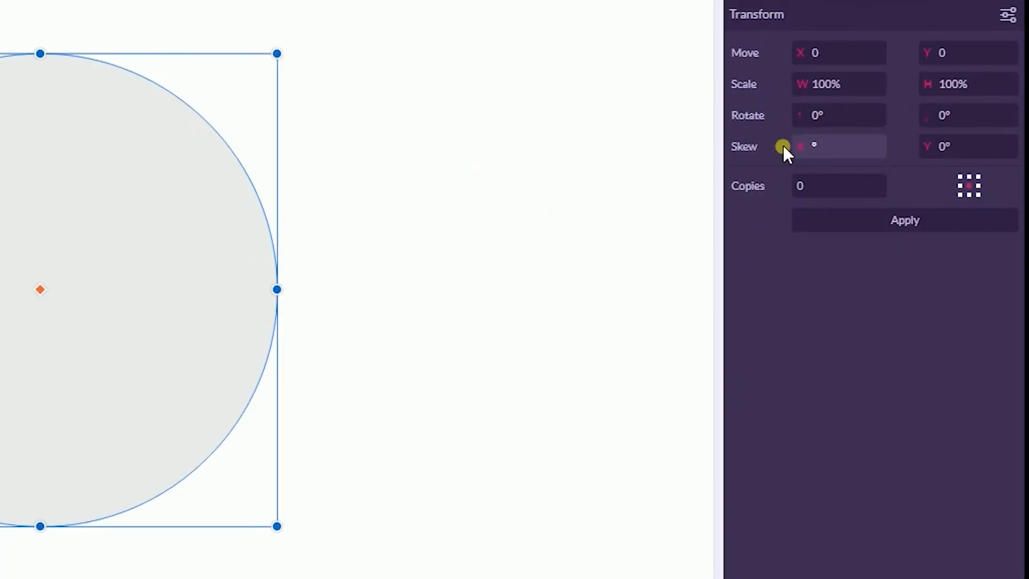
Transform the circle with one copy scaled to 78% in both width and height.
click(839, 84)
click(842, 84)
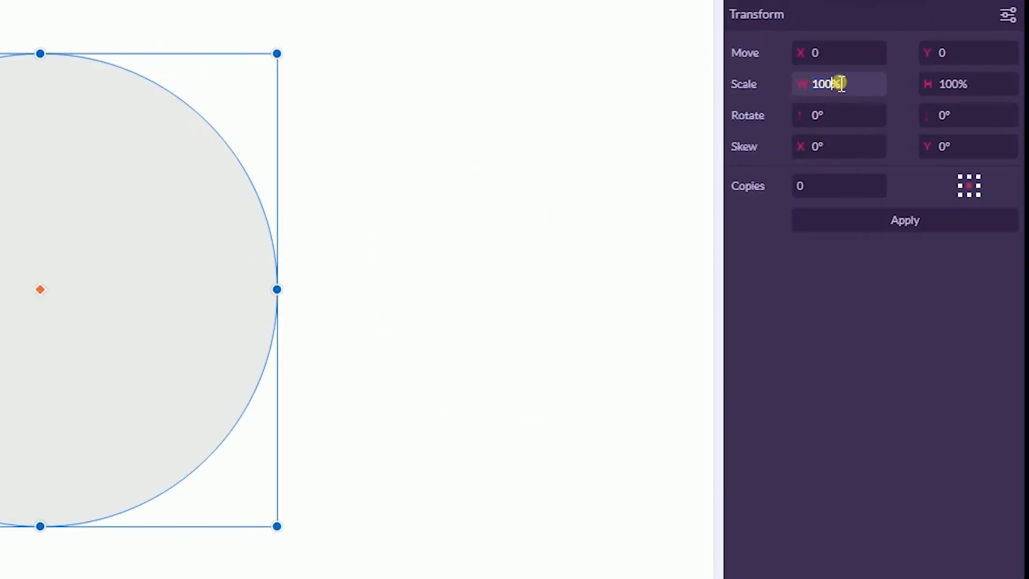
key(BackSpace)
key(BackSpace)
key(BackSpace)
text(78)
click(919, 80)
text(78)
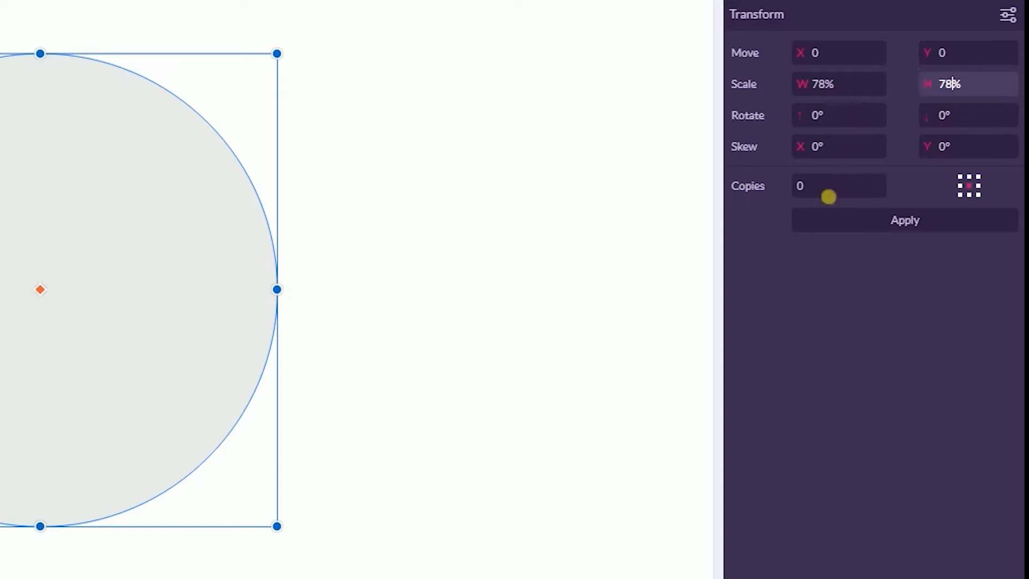
click(827, 193)
text(1)
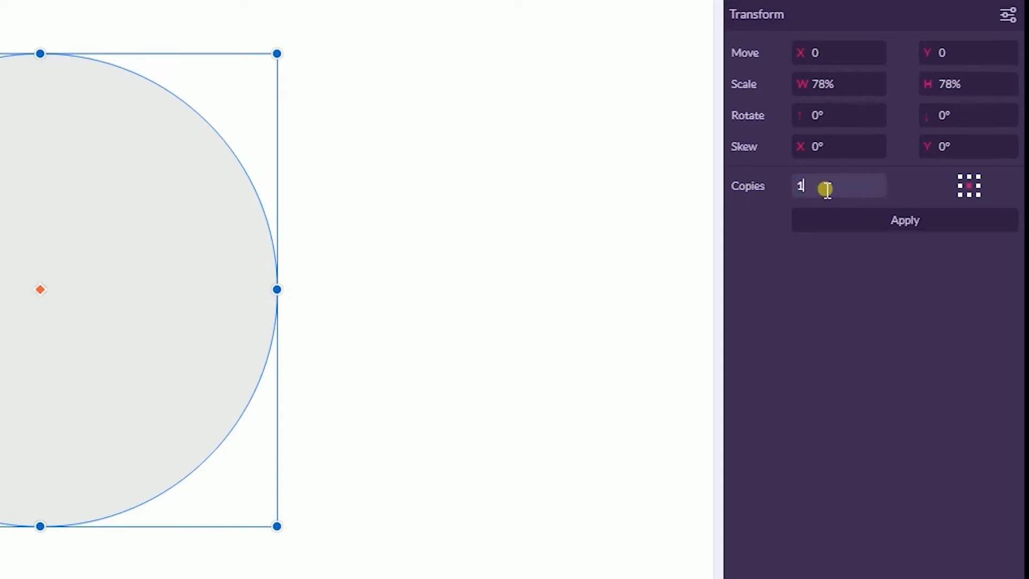
click(837, 216)
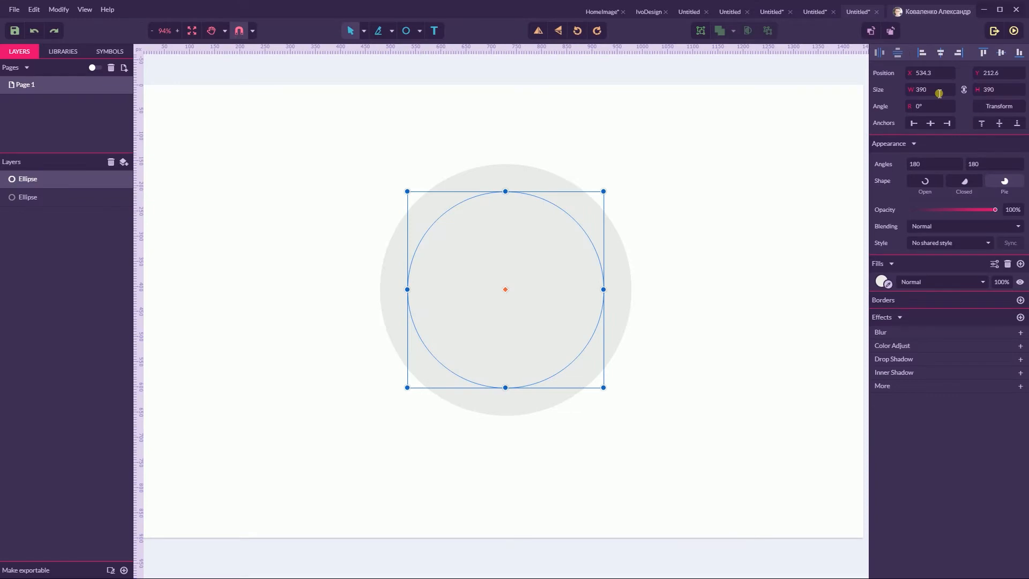
Reduce the inner circle's size to 380 px with its proportions kept.
click(935, 92)
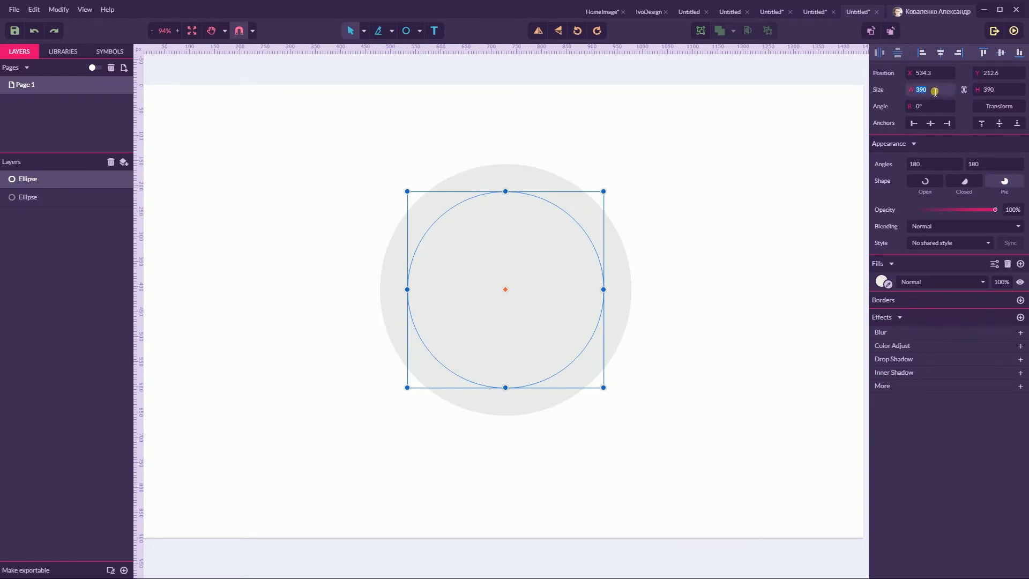
key(Down)
key(Down)
key(Down)
key(Down)
key(Down)
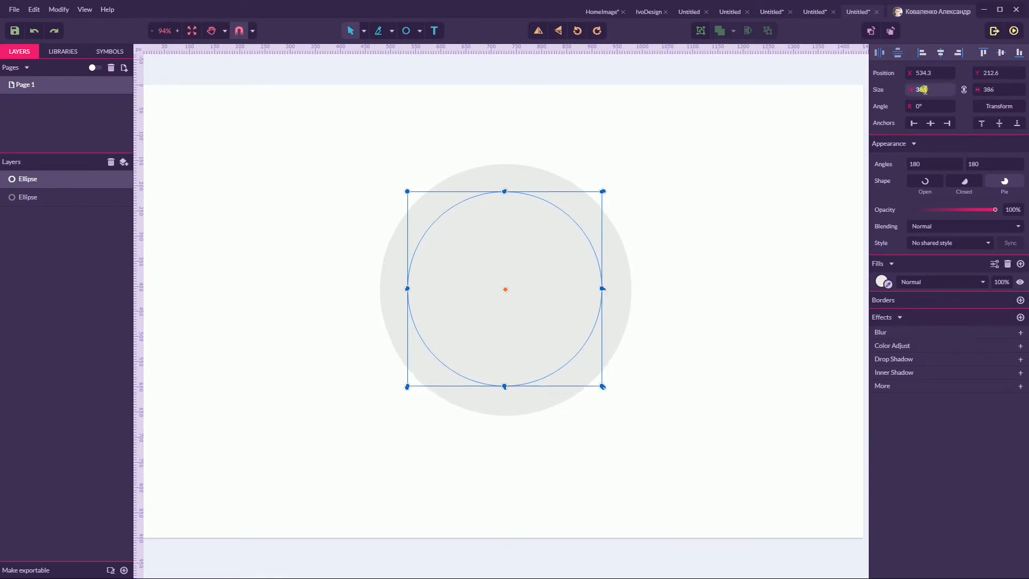
key(Down)
key(Down)
key(Down)
key(Down)
key(Down)
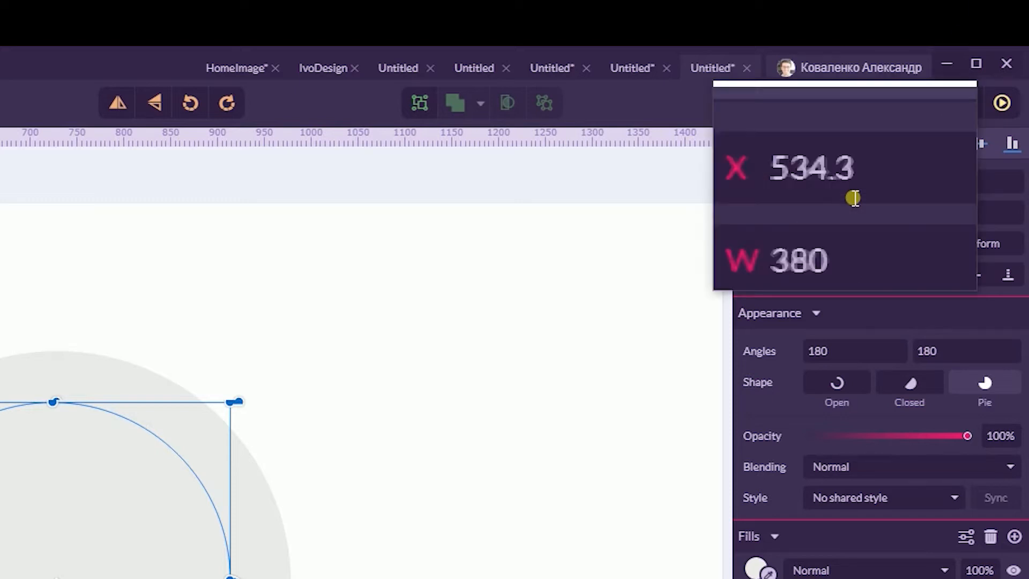
drag(156, 577, 585, 578)
key(ctrl+z)
click(292, 412)
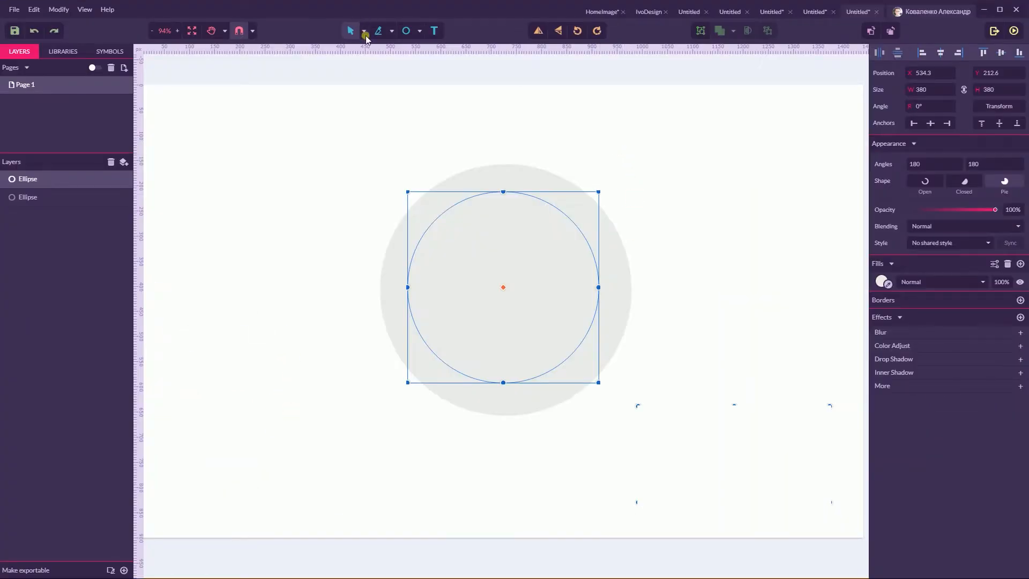
click(367, 33)
click(383, 49)
drag(237, 170, 445, 384)
key(ctrl+z)
click(40, 199)
click(45, 178)
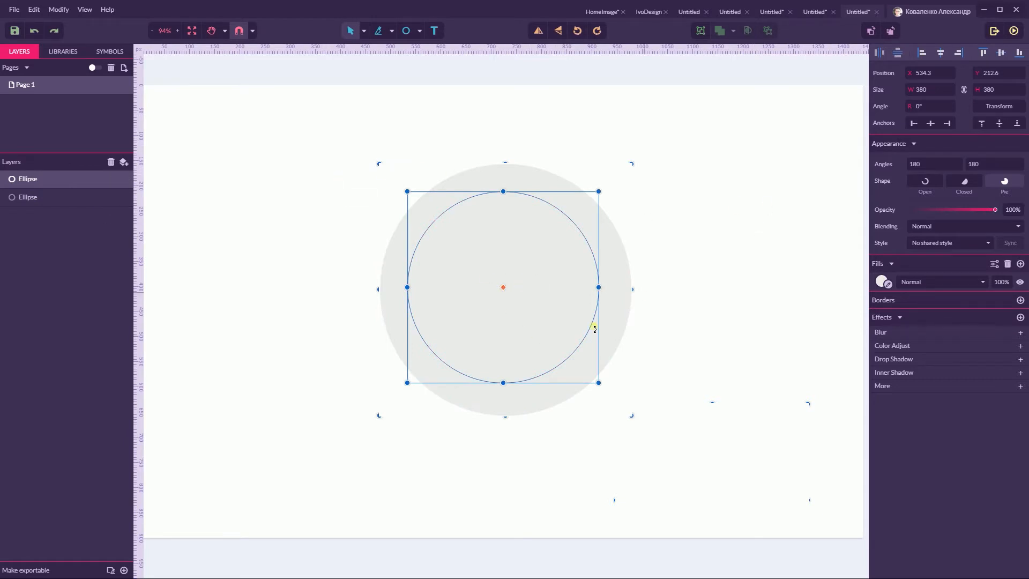
click(1006, 107)
click(1006, 107)
click(709, 160)
click(507, 224)
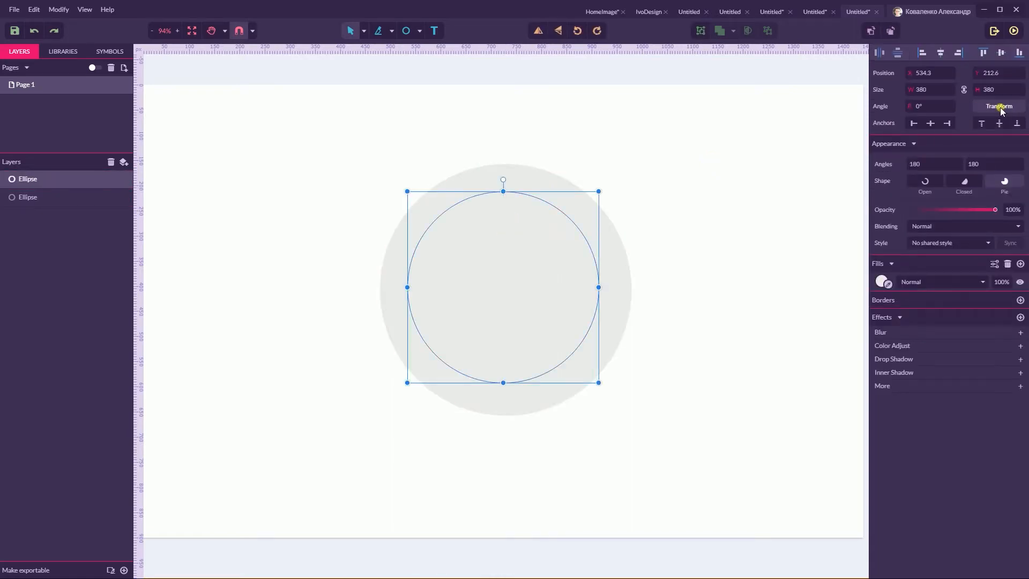
Align the two circles to each other both horizontally and vertically on their centres.
drag(629, 99, 451, 295)
click(941, 52)
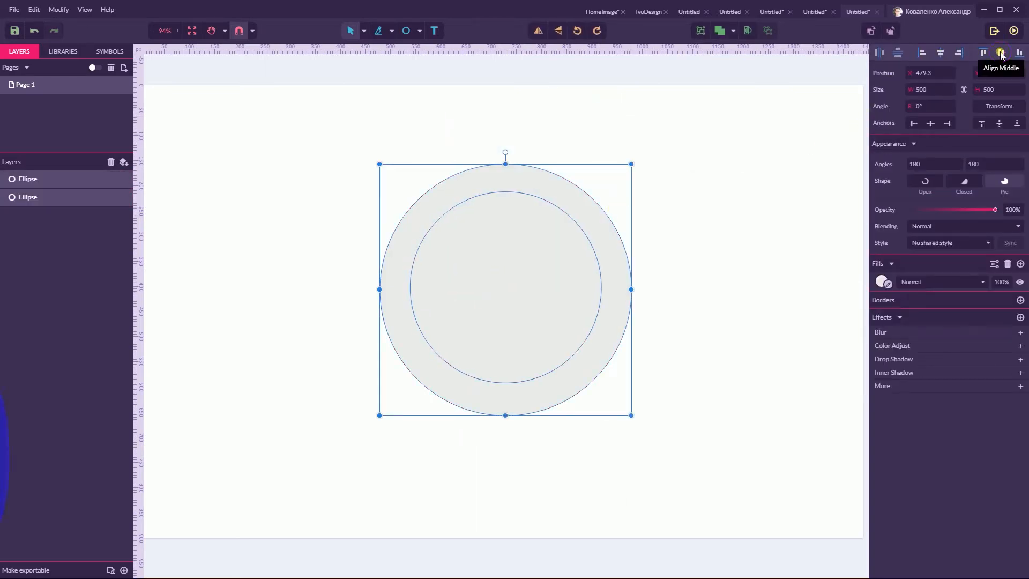
click(1000, 53)
click(699, 152)
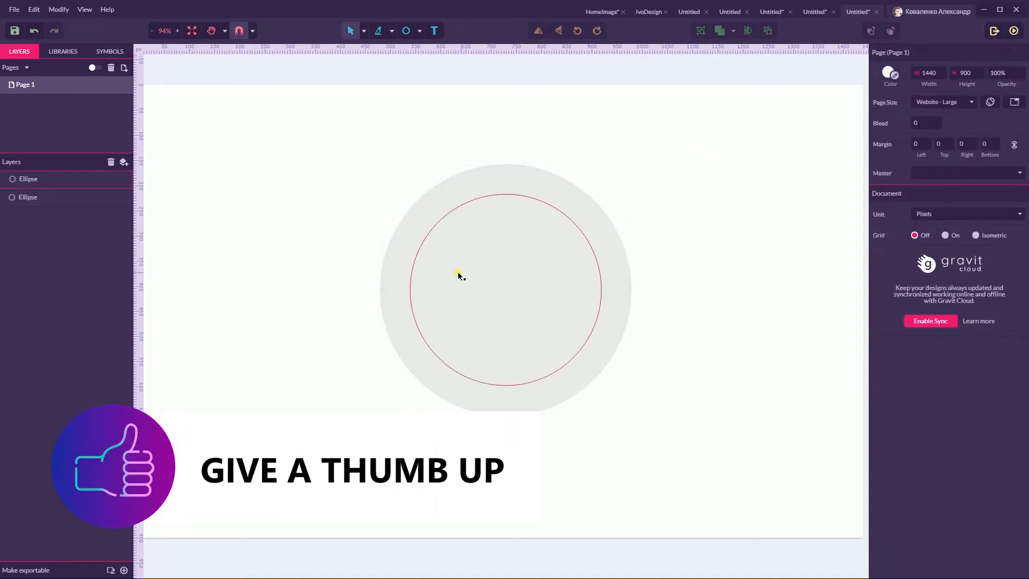
Remove the fill from both circles and add a border to them.
click(459, 275)
drag(673, 112, 464, 273)
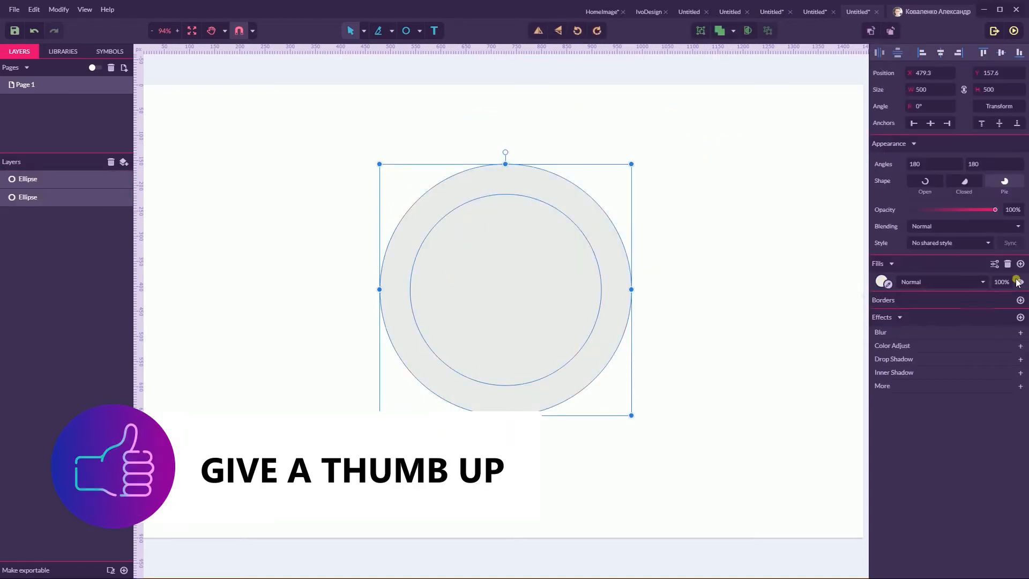
click(873, 280)
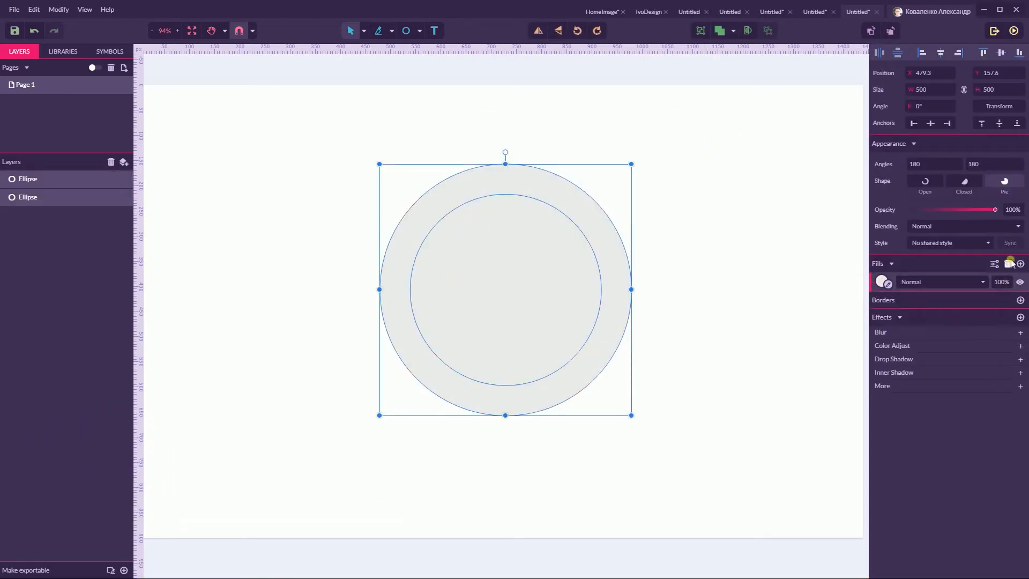
click(1009, 263)
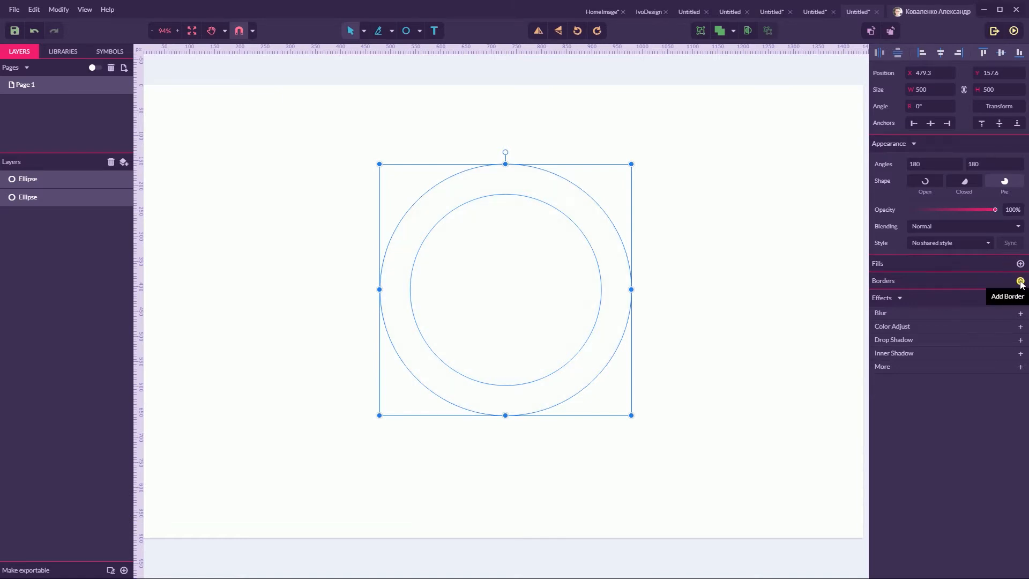
click(1020, 281)
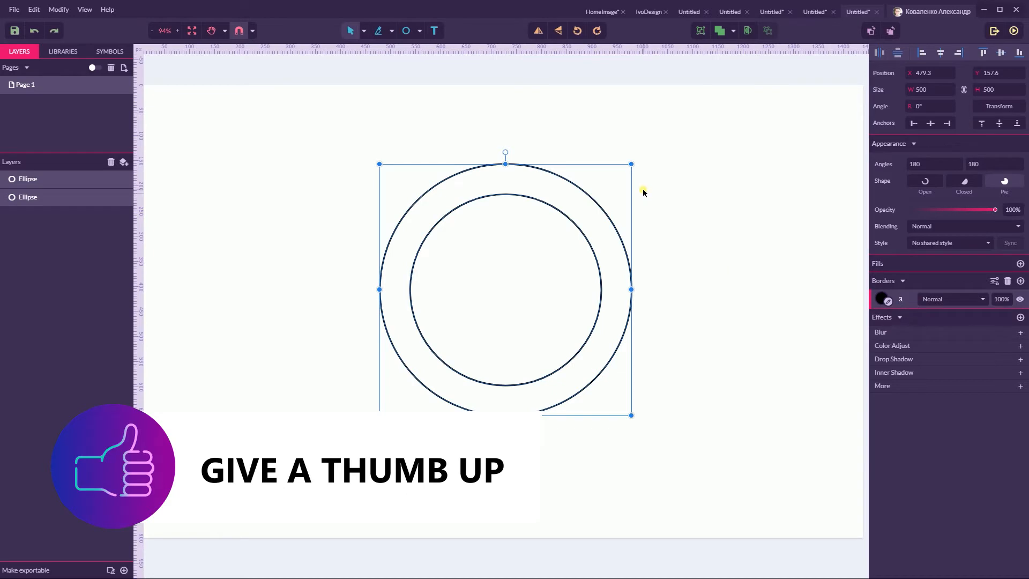
Subtract the inner circle from the outer one to form a ring compound shape.
click(718, 190)
drag(700, 208, 550, 323)
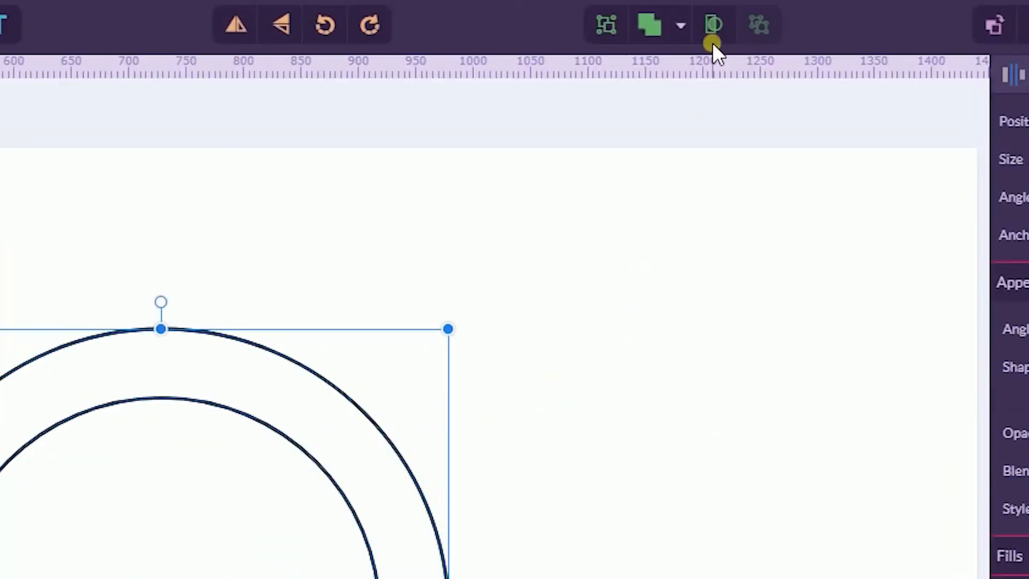
click(681, 28)
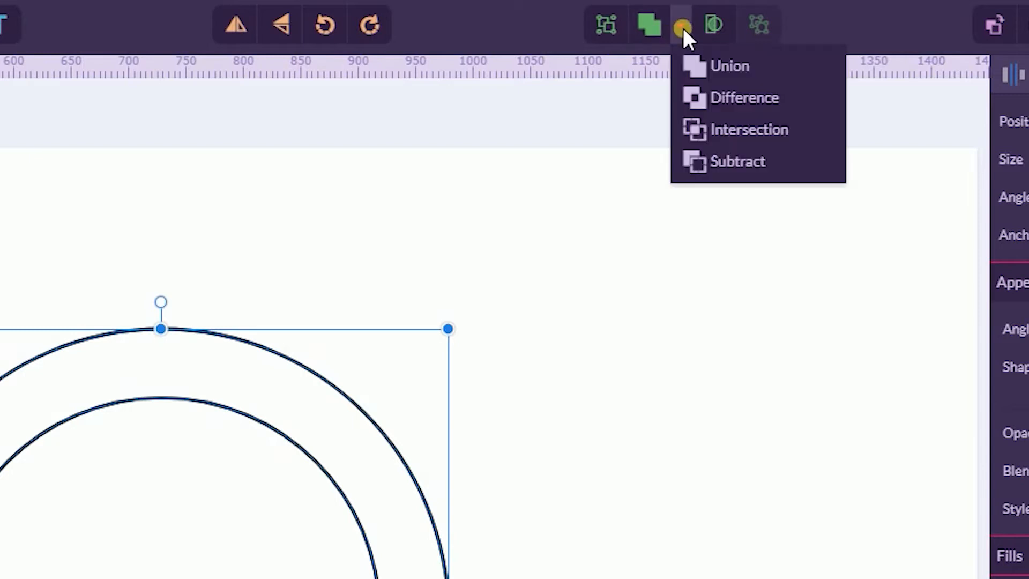
click(738, 165)
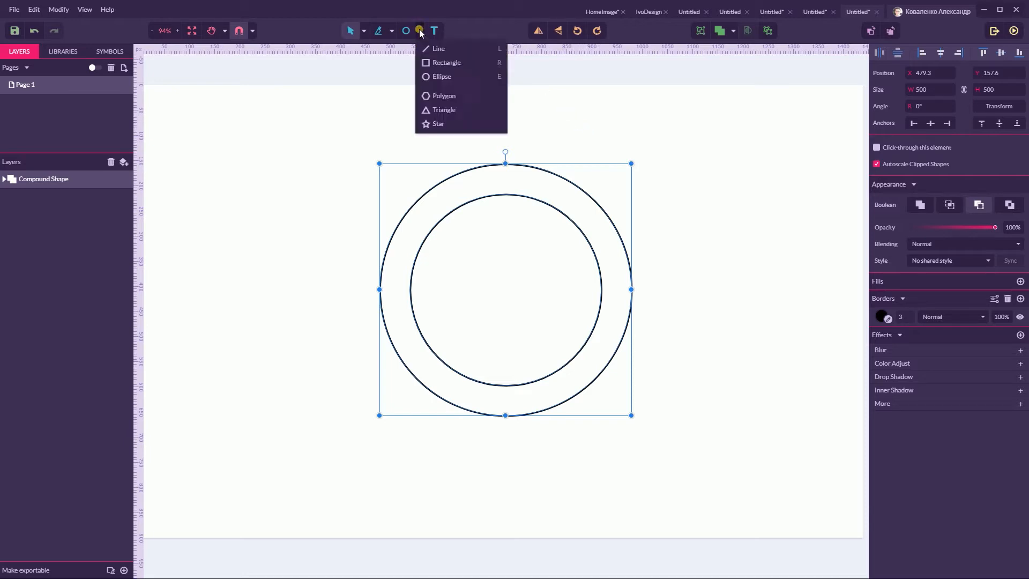
Draw a rectangle about 45 px high over the top of the ring and set its width to 70 px.
click(446, 62)
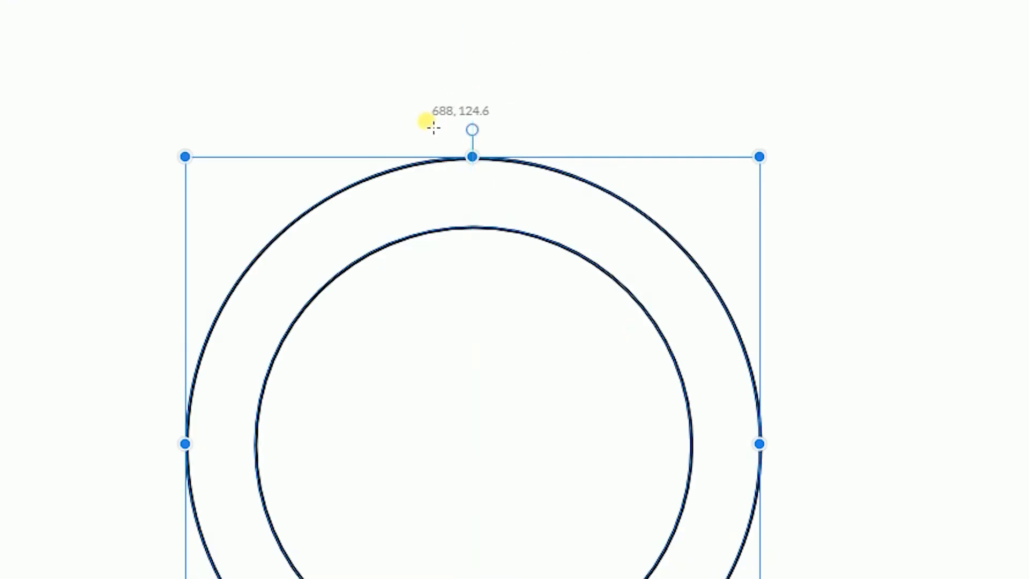
drag(432, 120, 525, 178)
click(721, 213)
key(BackSpace)
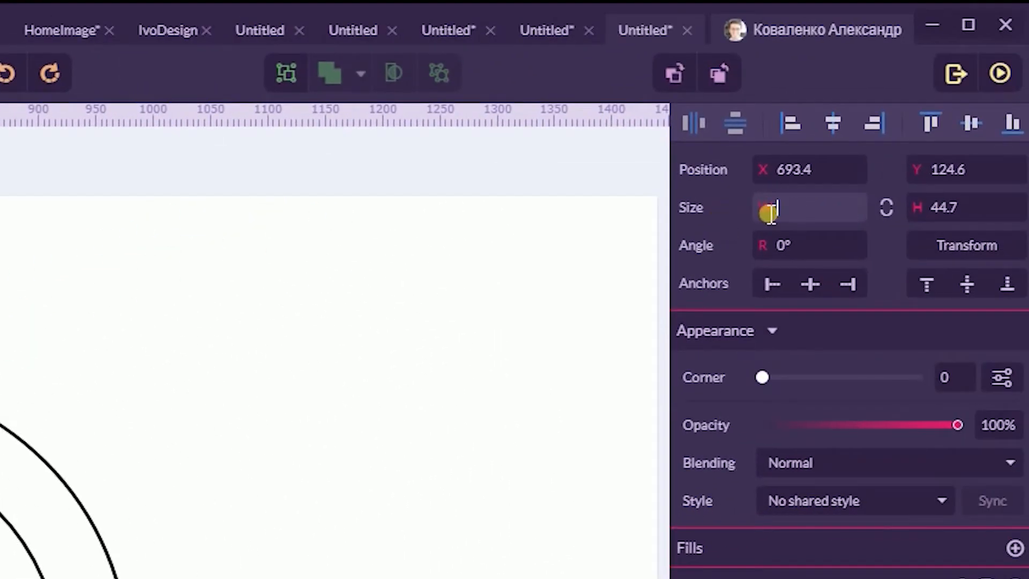
text(7090)
key(BackSpace)
key(BackSpace)
key(Return)
Set the small rectangle's height to 50 px.
click(905, 207)
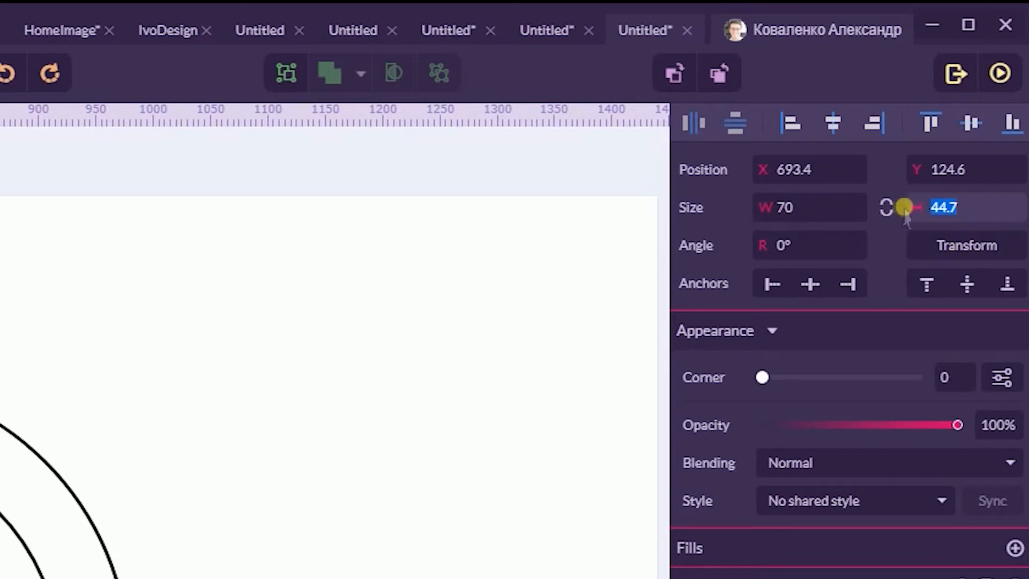
key(BackSpace)
text(500)
key(BackSpace)
key(Return)
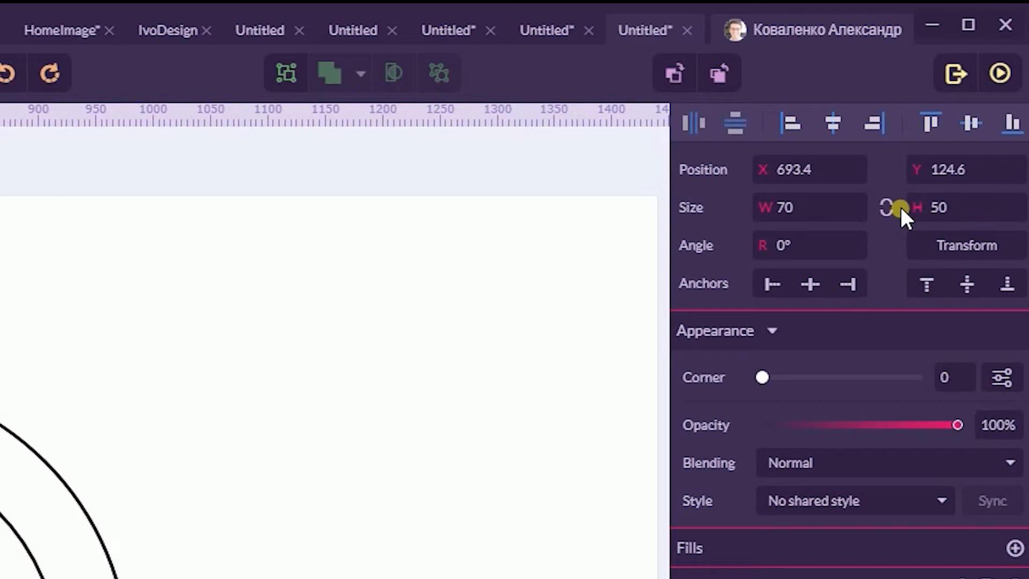
Move the rectangle so it sits centred on the top outer edge of the ring, and leave it selected.
click(15, 247)
drag(420, 364, 428, 341)
click(575, 130)
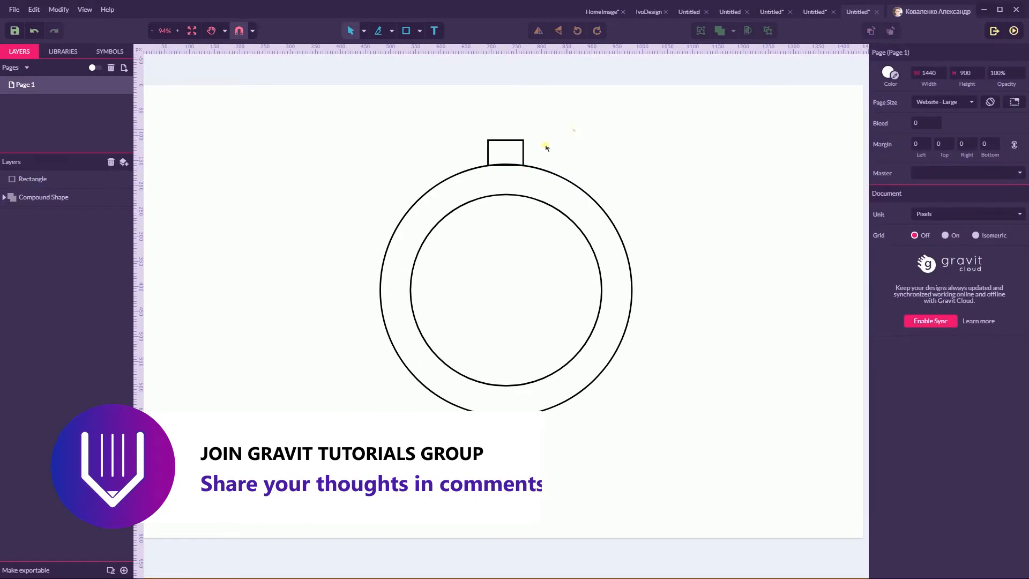
click(523, 152)
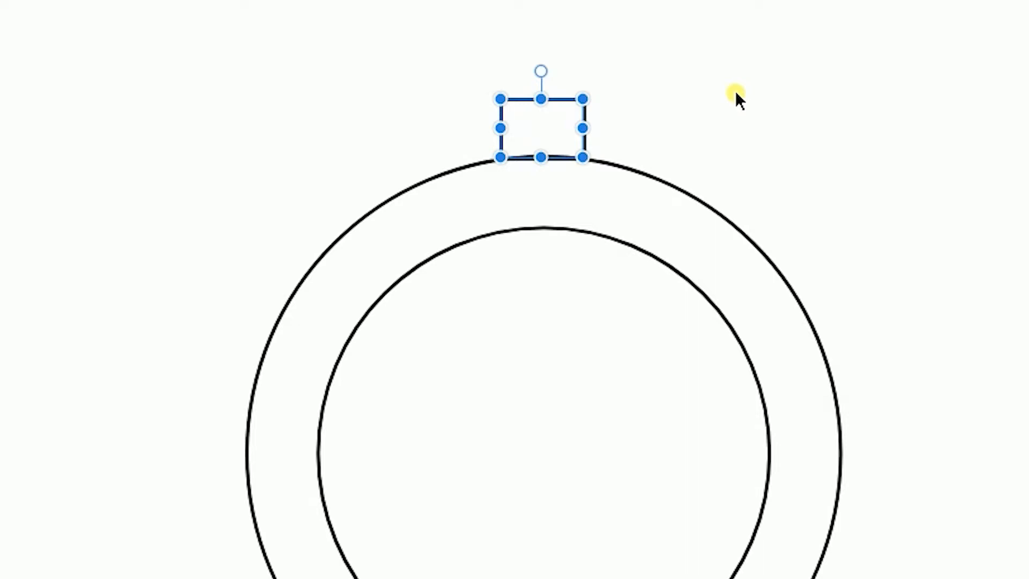
Duplicate the tooth rectangle on the ring's top edge and deselect the copy.
key(ctrl+d)
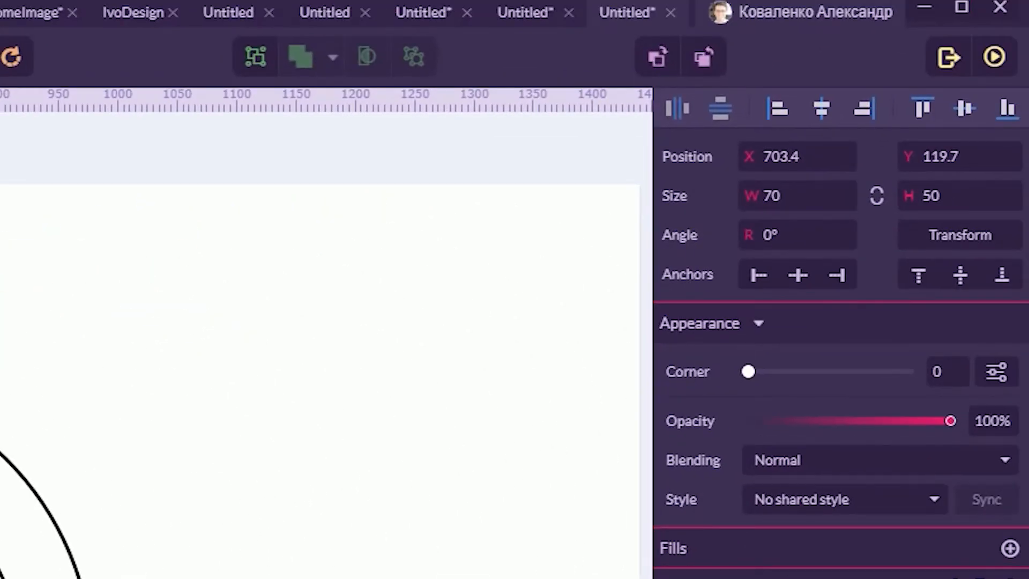
click(983, 243)
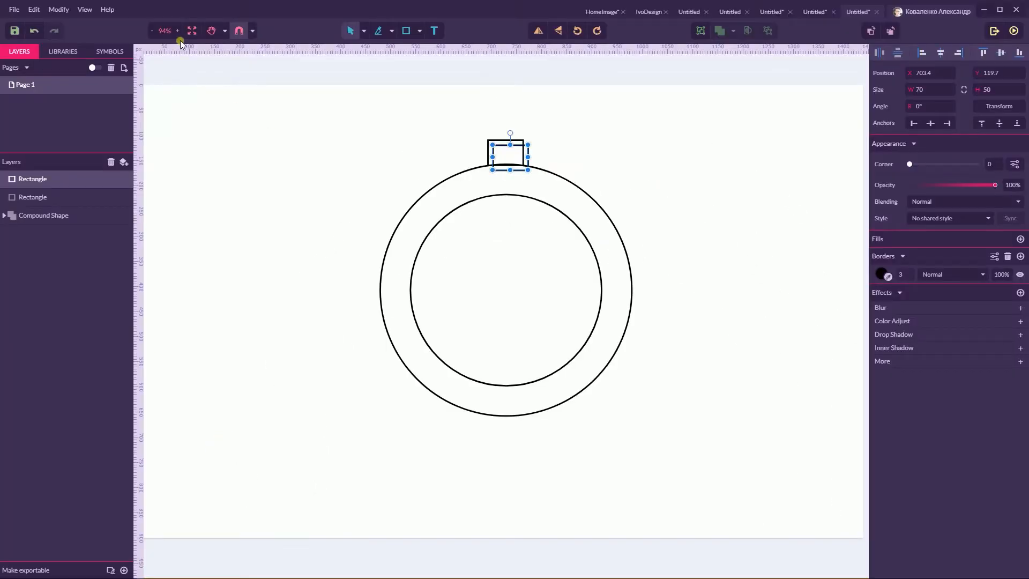
click(363, 179)
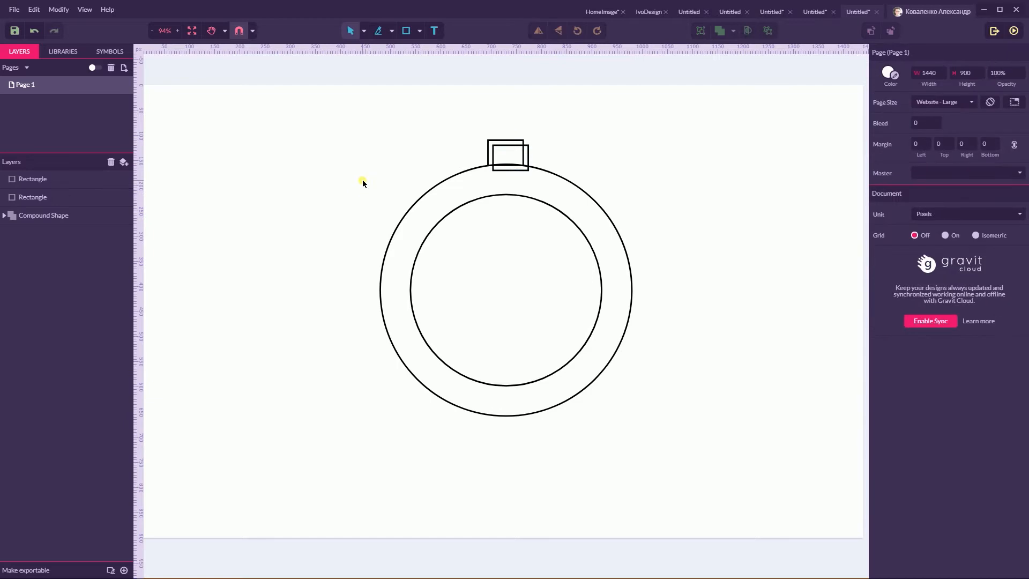
Select the ring and place a horizontal and a vertical guide crossing at its centre.
click(406, 214)
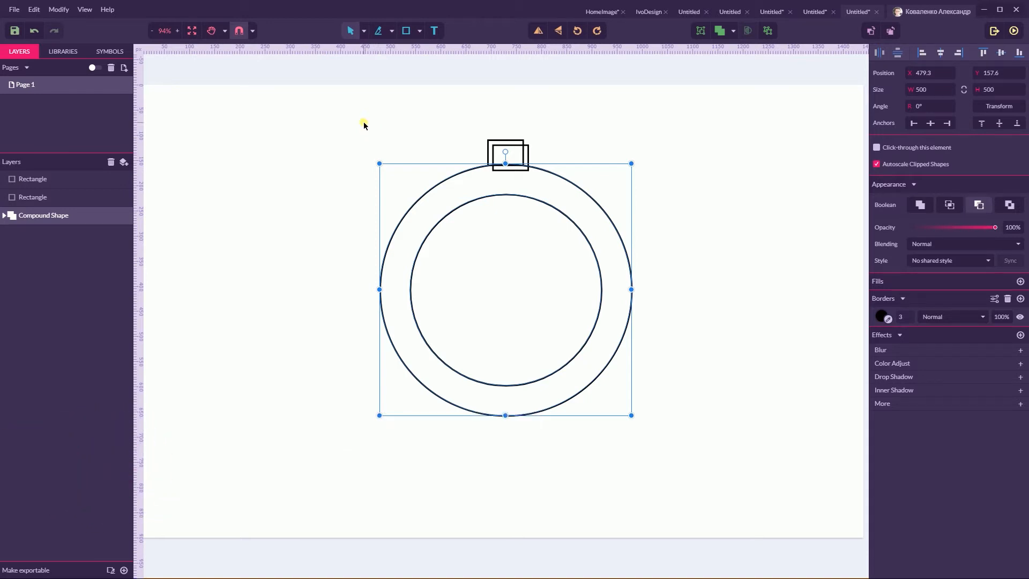
drag(490, 50, 497, 293)
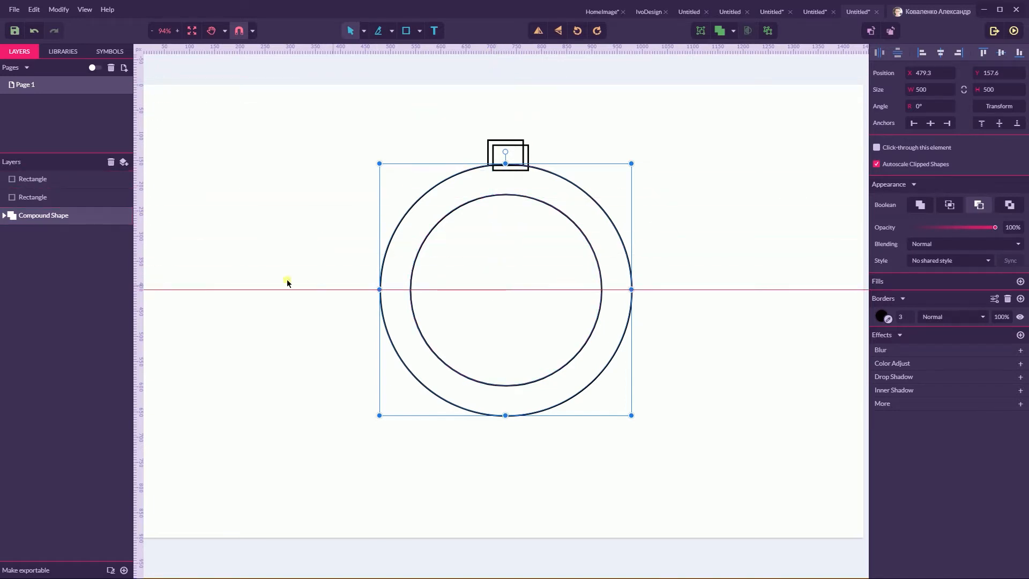
drag(138, 233, 506, 225)
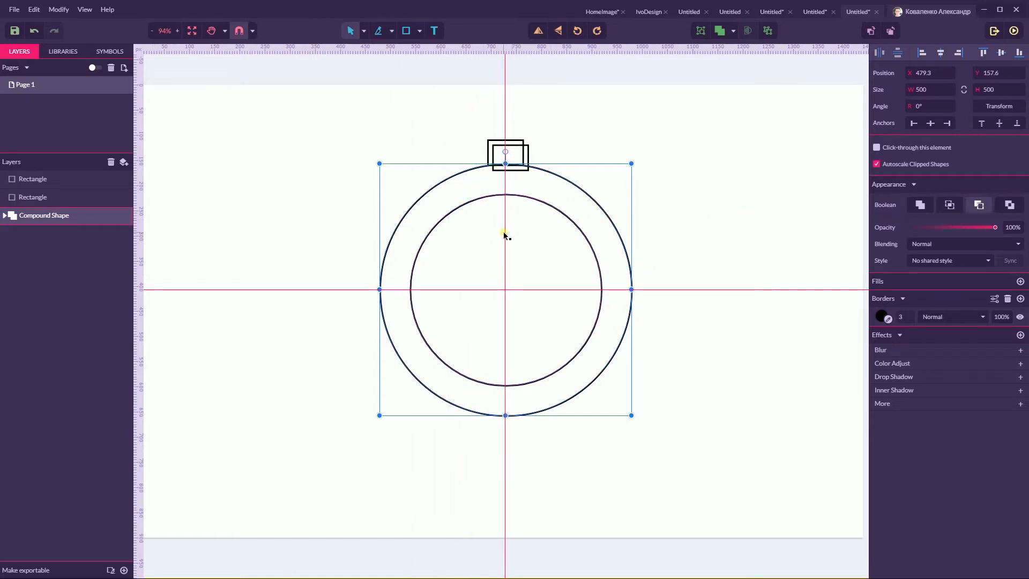
drag(508, 230, 507, 233)
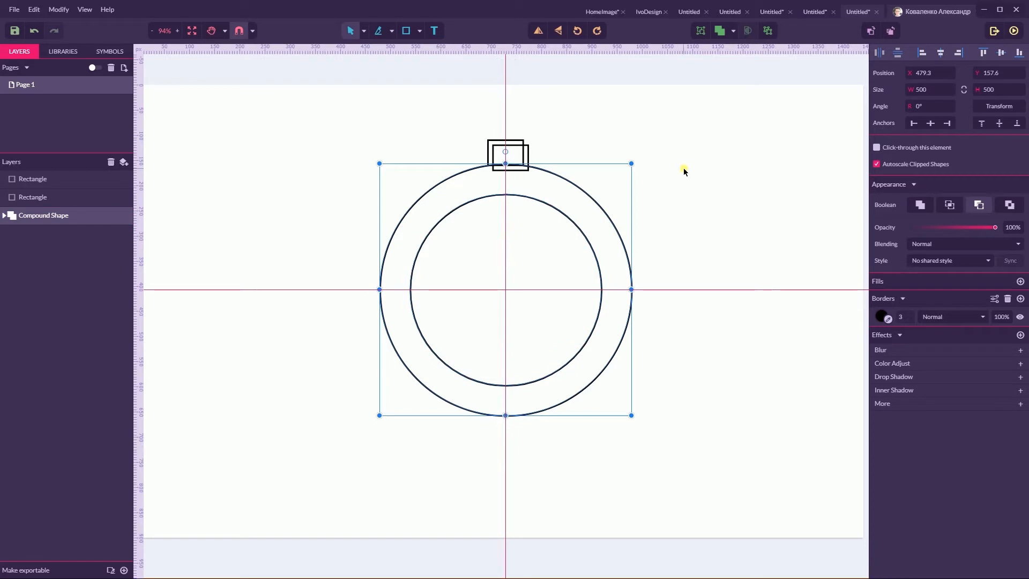
click(646, 240)
drag(654, 222, 597, 252)
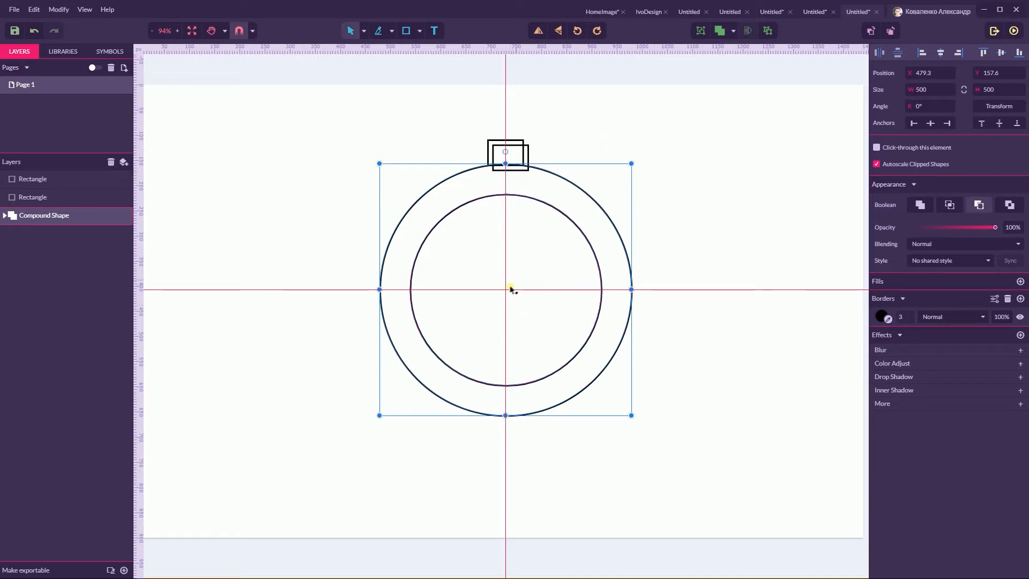
Delete the offset rectangle copy and duplicate the original tooth rectangle again.
click(529, 155)
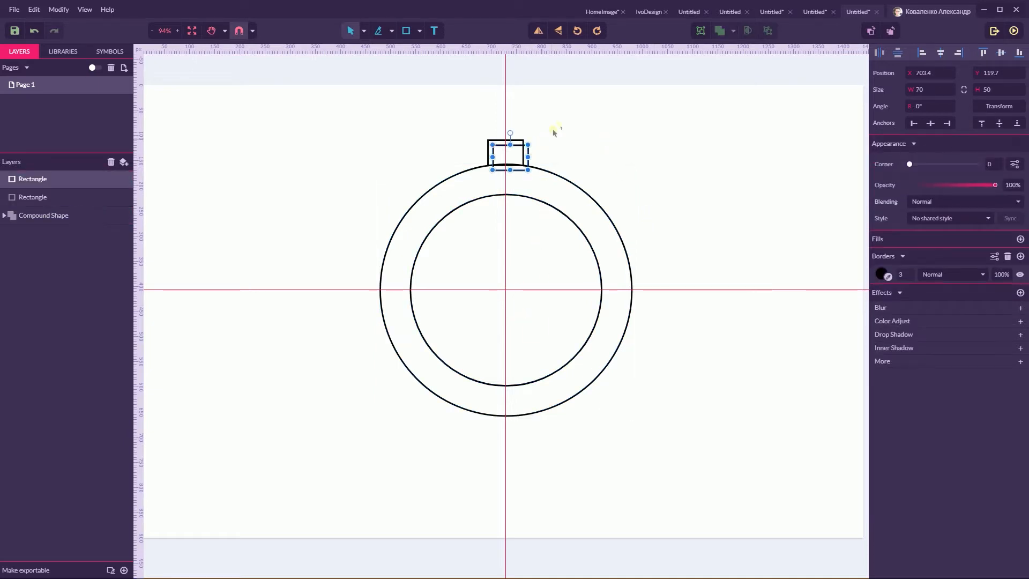
key(Delete)
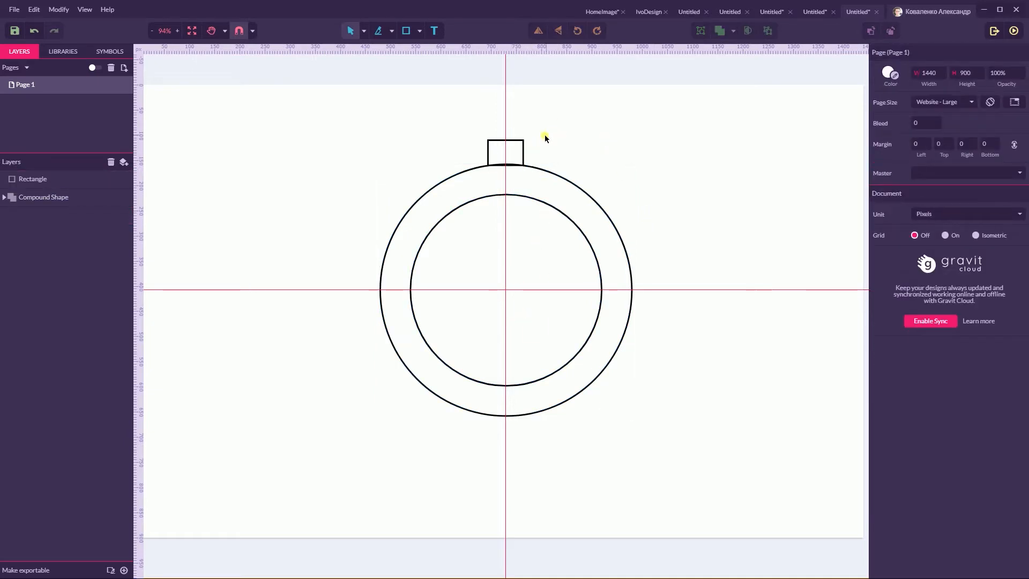
click(524, 152)
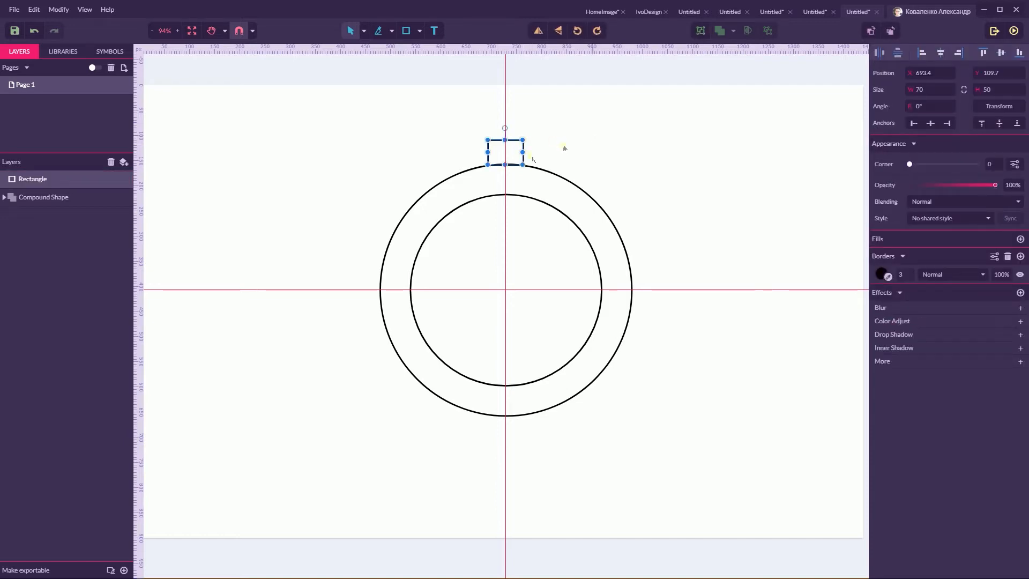
key(ctrl+d)
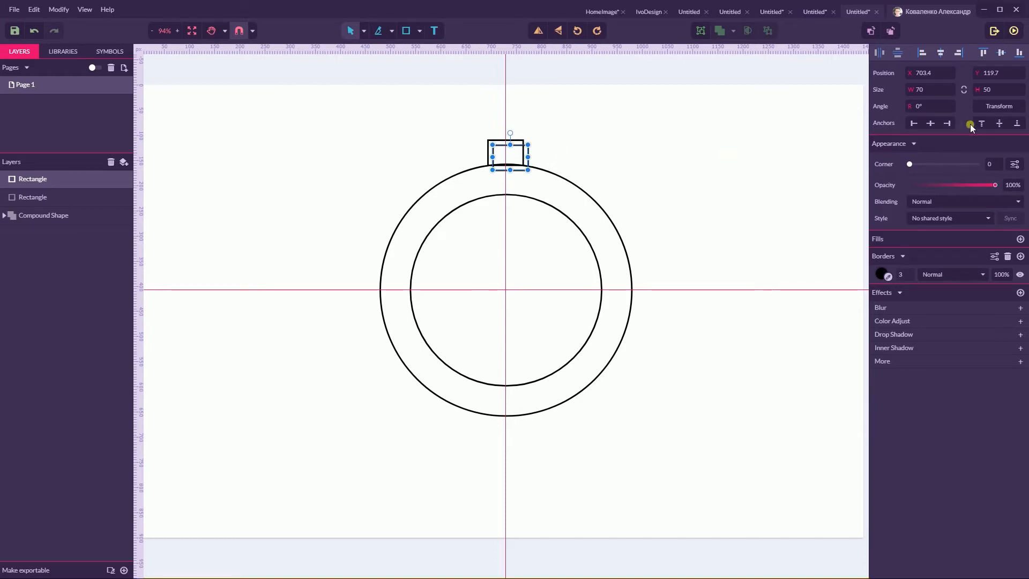
Enter transform mode for the rectangle copy and move its rotation centre to the intersection of the two guides.
click(986, 107)
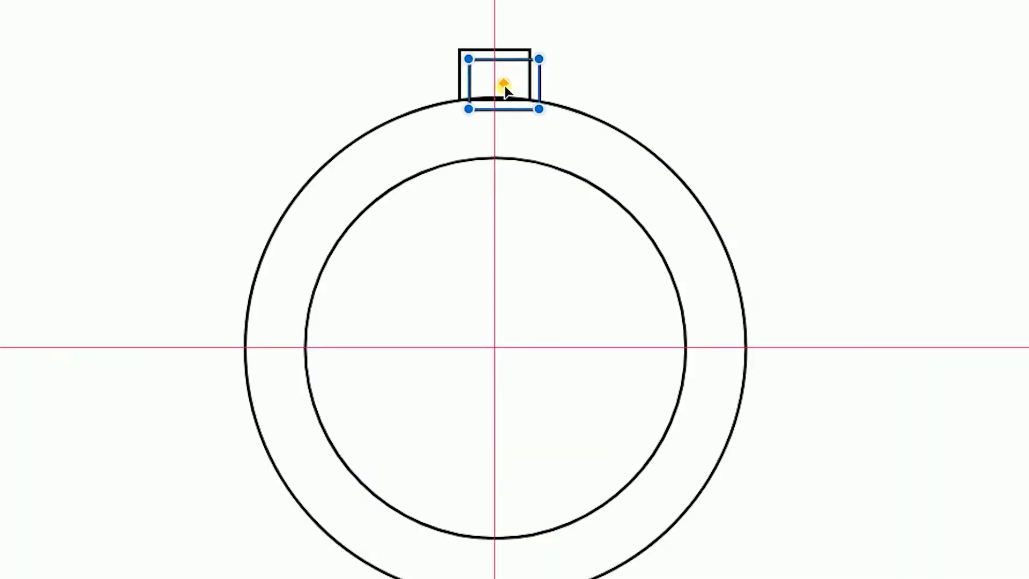
drag(510, 157, 495, 350)
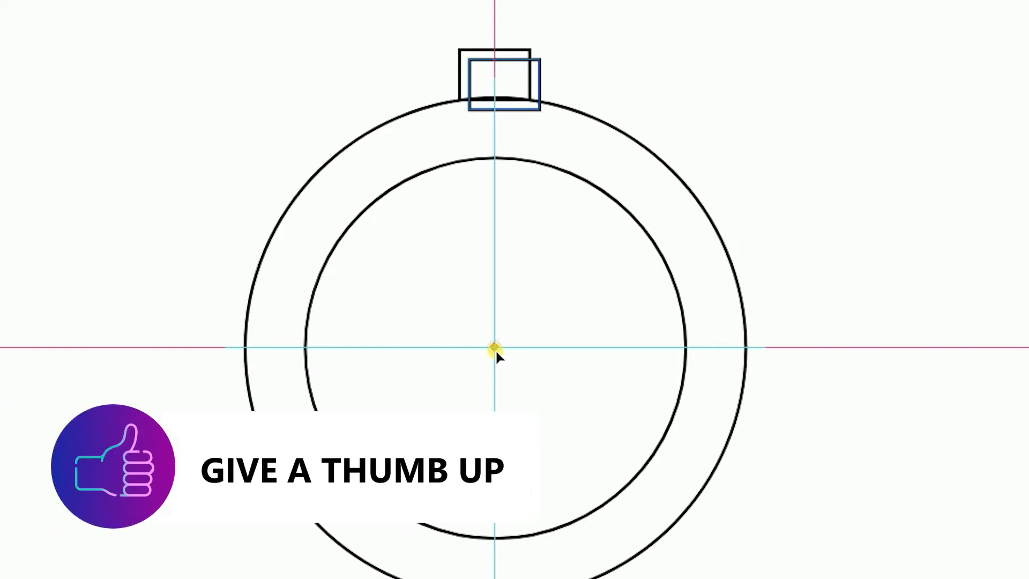
drag(495, 349, 495, 349)
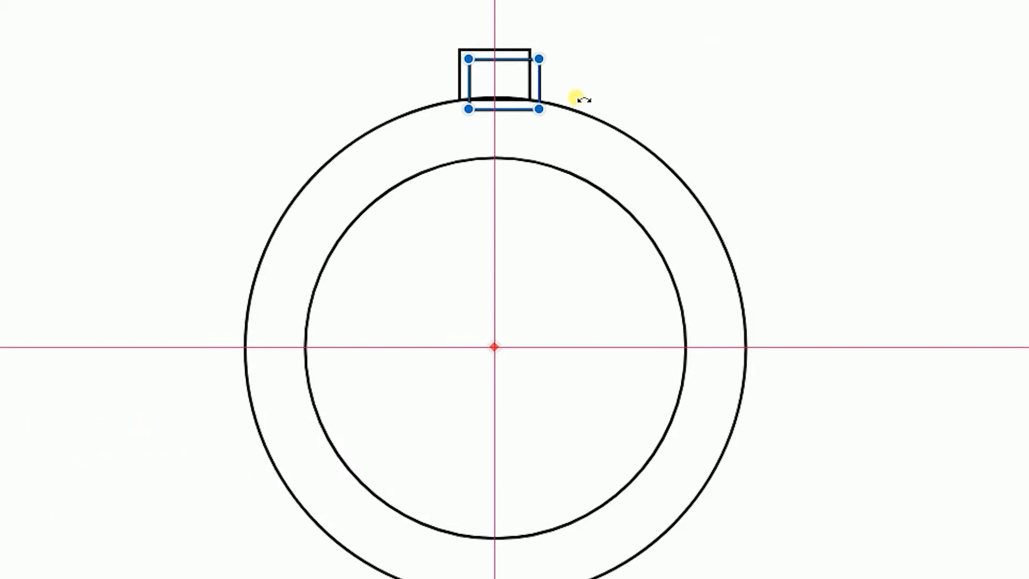
Try rotating the rectangle copy clockwise around the ring's centre, ending at about 45°.
drag(577, 96, 587, 286)
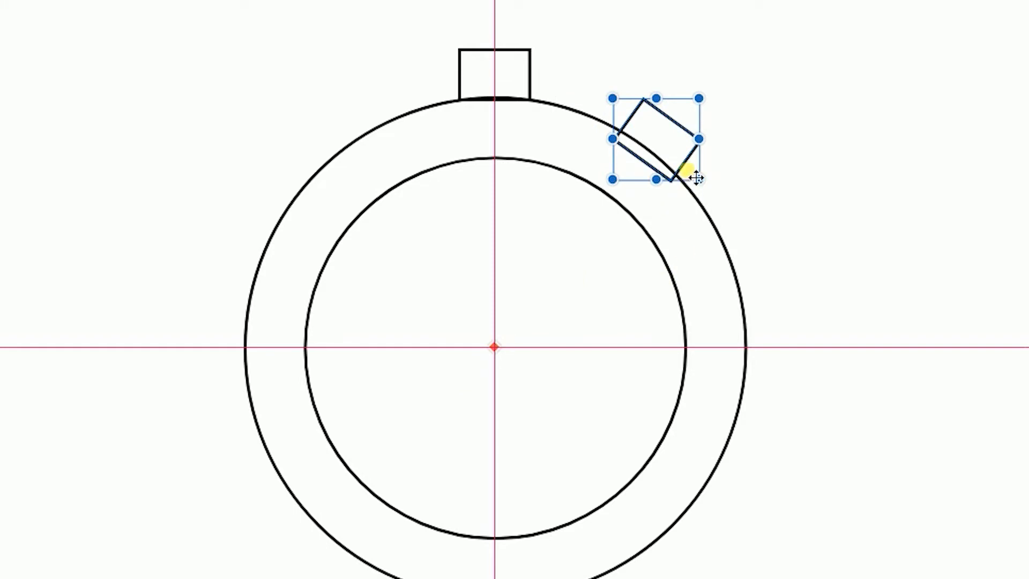
key(ctrl+z)
drag(593, 86, 625, 178)
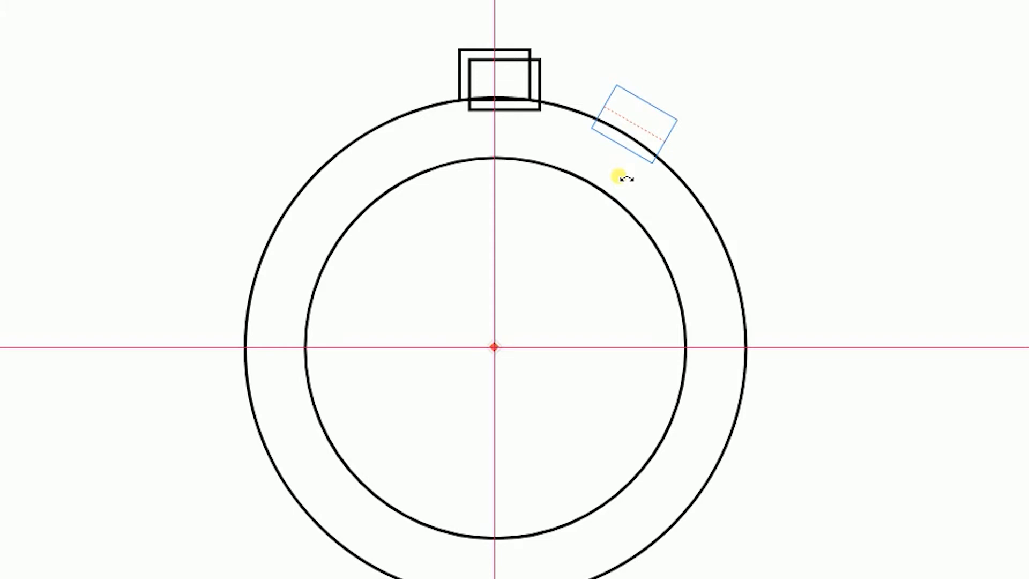
drag(626, 178, 677, 211)
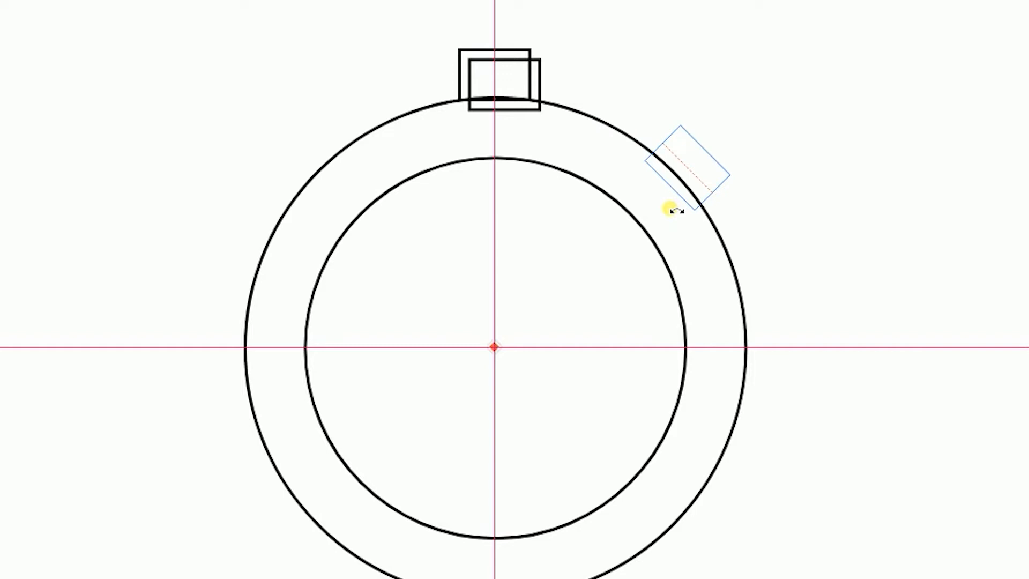
drag(677, 211, 669, 207)
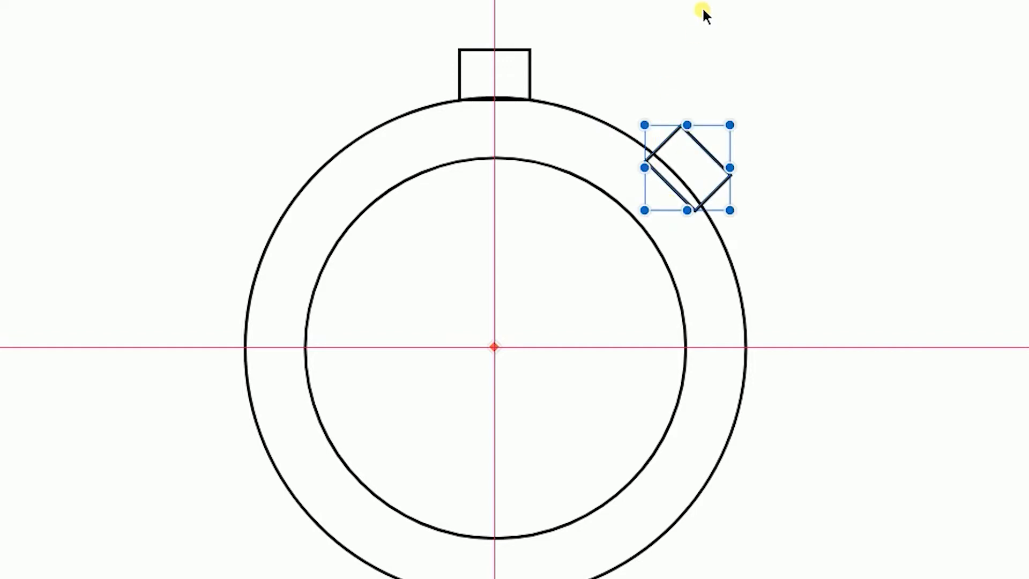
Duplicate the rotated tooth, then undo back to the single original rectangle.
key(ctrl+d)
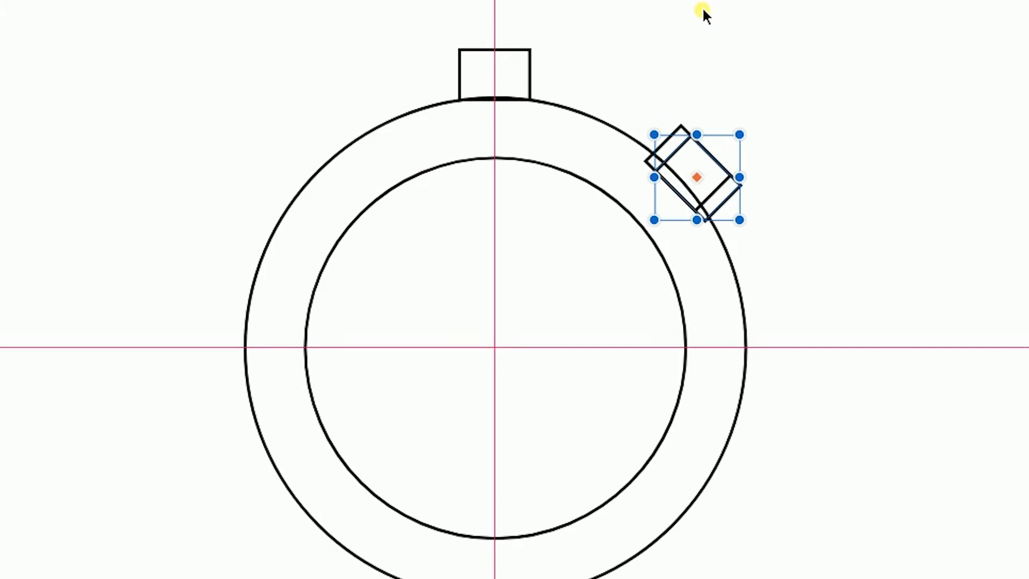
key(ctrl+z)
key(ctrl+z)
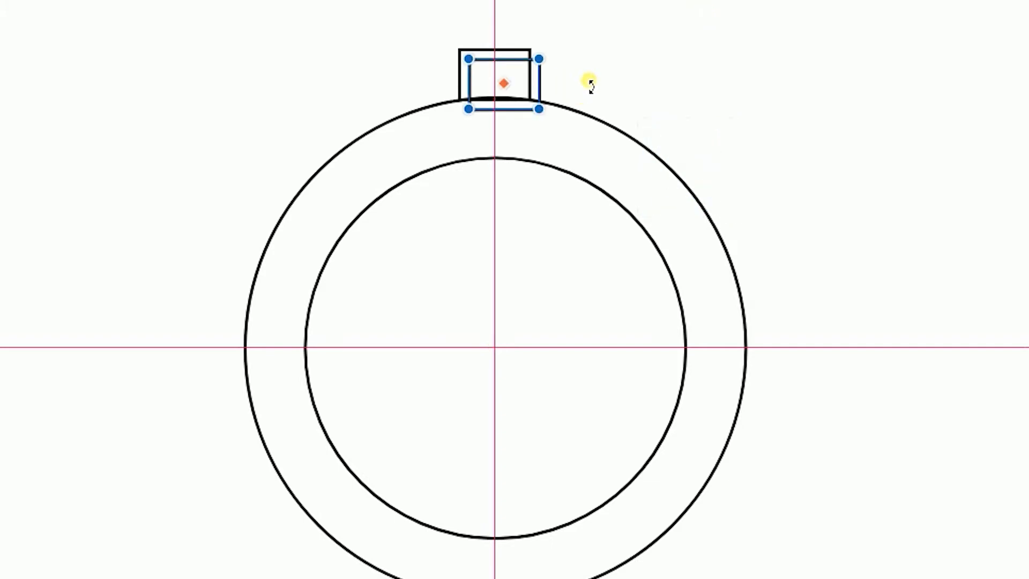
key(ctrl+z)
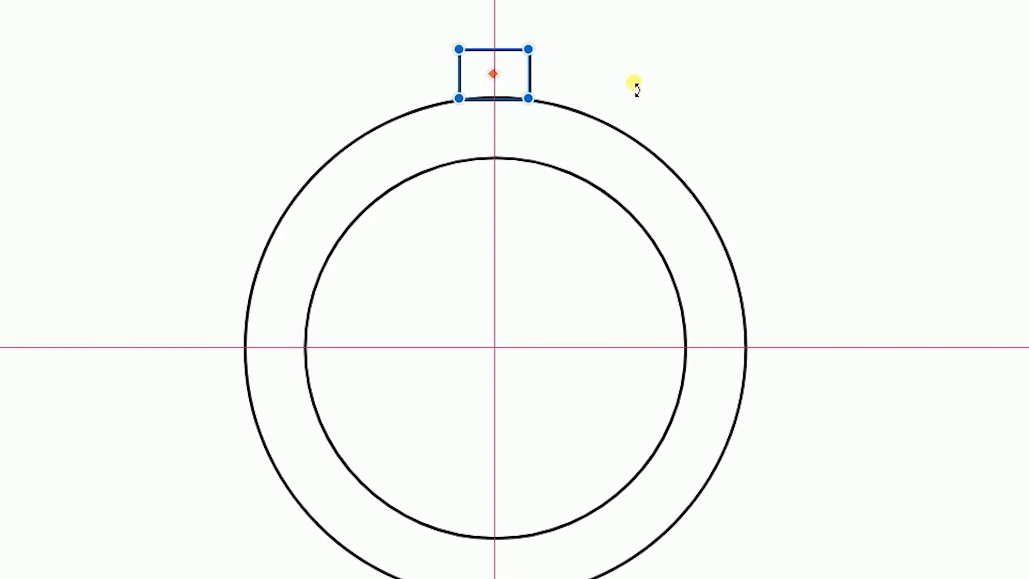
Duplicate the tooth rectangle and rotate the copy about 30° clockwise around the guide intersection at the ring's centre.
key(ctrl+d)
drag(503, 84, 494, 348)
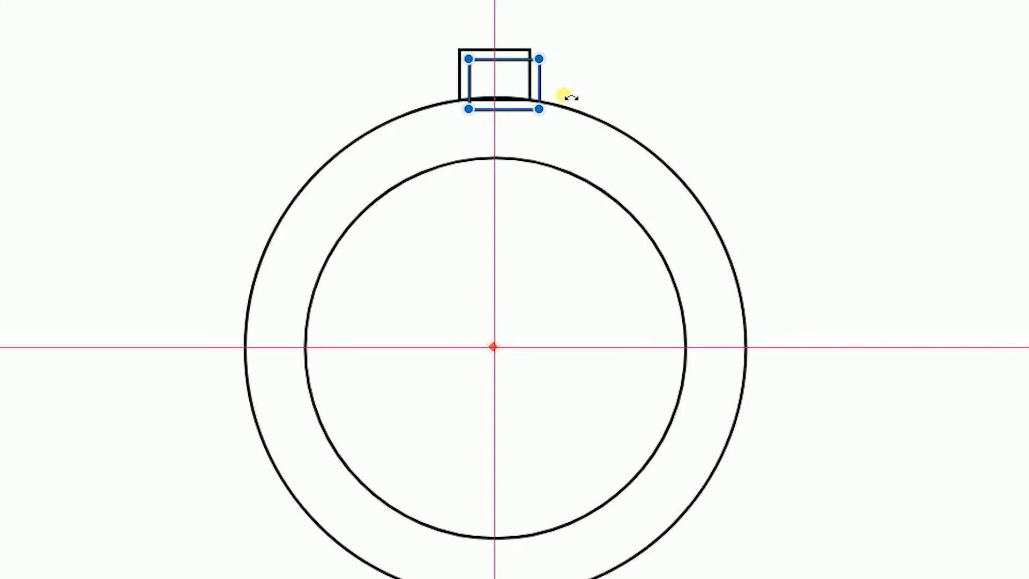
drag(571, 99, 679, 179)
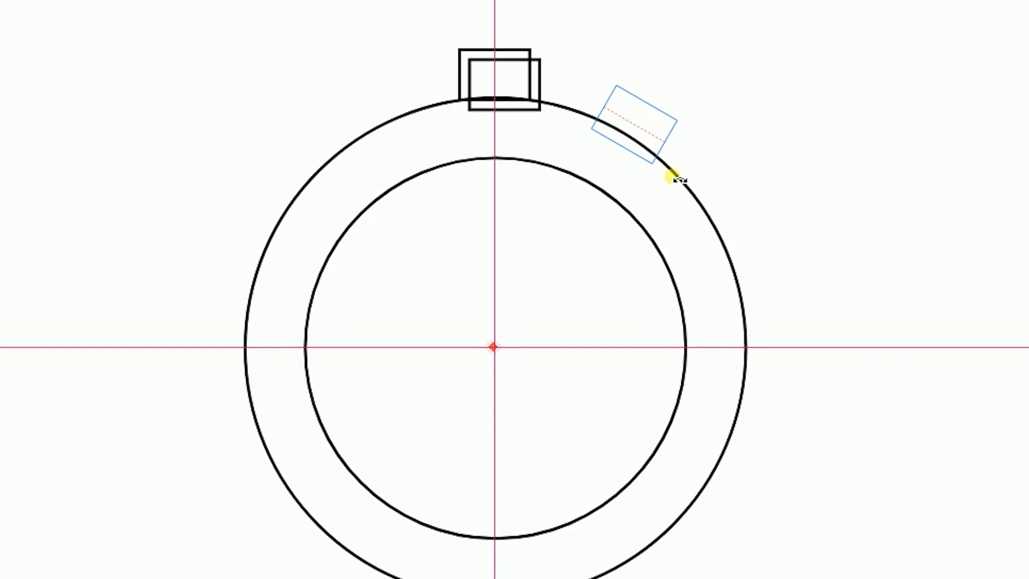
drag(680, 180, 679, 180)
Repeat the rotated duplication until tooth copies go all the way around the ring.
key(ctrl+j)
key(ctrl+j)
key(ctrl+j)
key(ctrl+j)
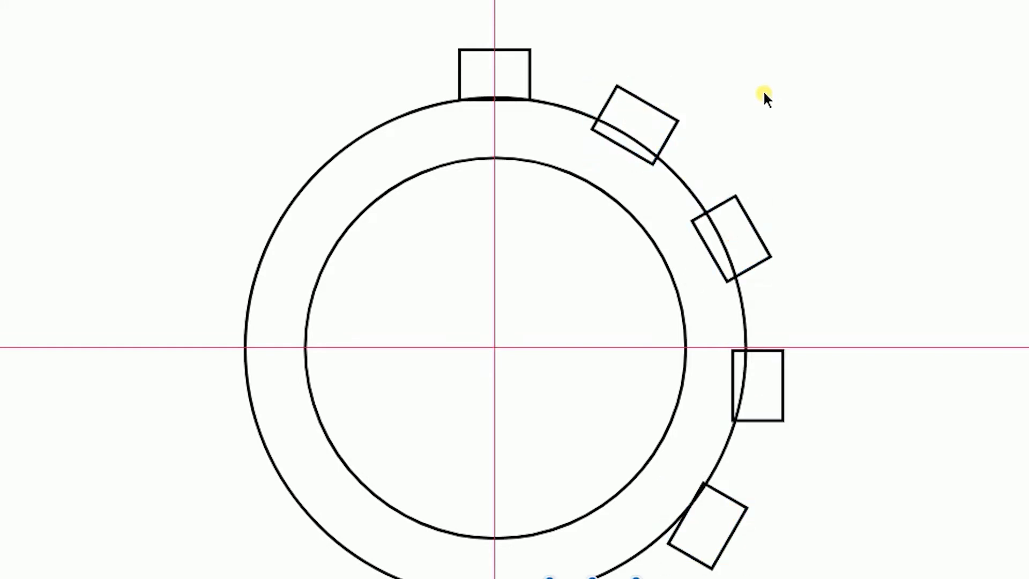
key(ctrl+j)
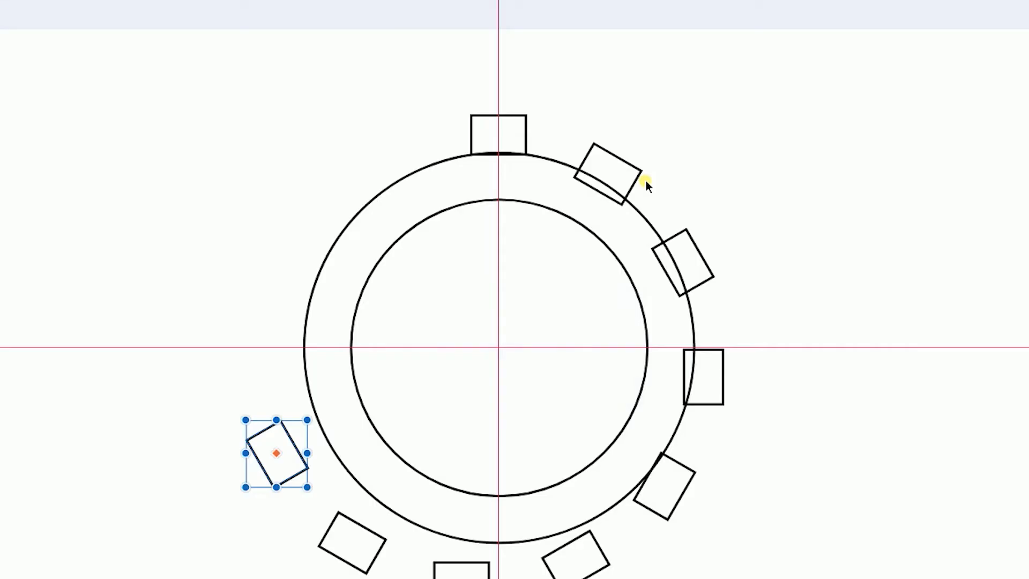
key(ctrl+j)
key(ctrl+j)
key(ctrl+j)
key(ctrl+j)
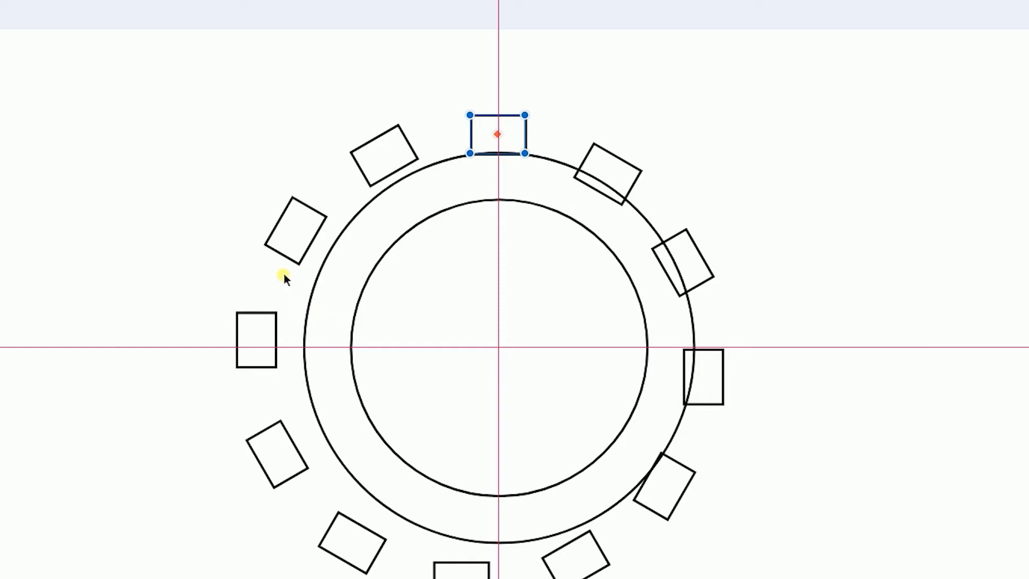
Select all the tooth rectangles together and try to fit them onto the ring by moving and shrinking them.
click(288, 246)
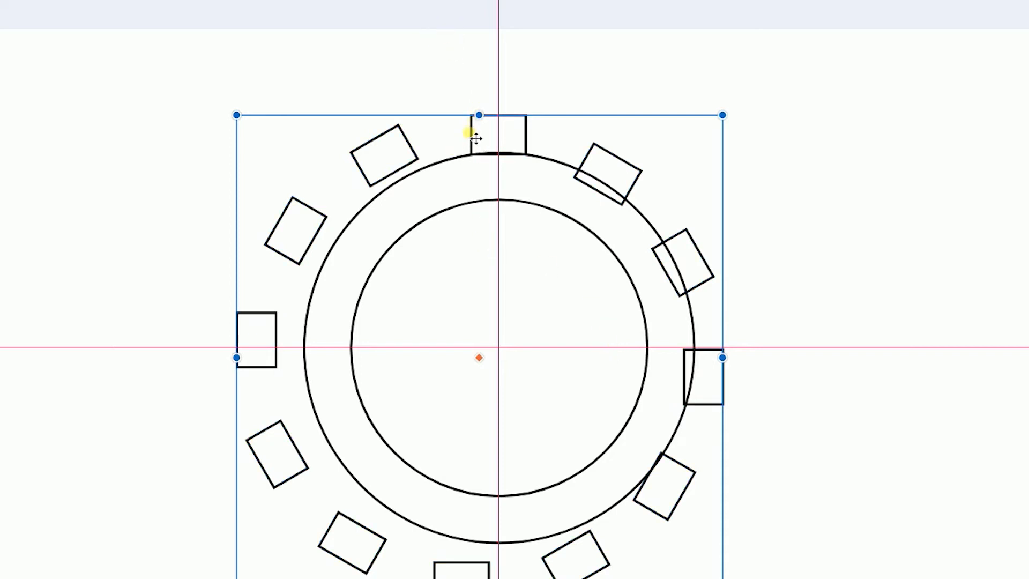
drag(480, 136, 502, 137)
click(651, 171)
mouse_move(651, 171)
mouse_down()
mouse_move(641, 154)
mouse_move(653, 167)
mouse_move(646, 161)
mouse_up()
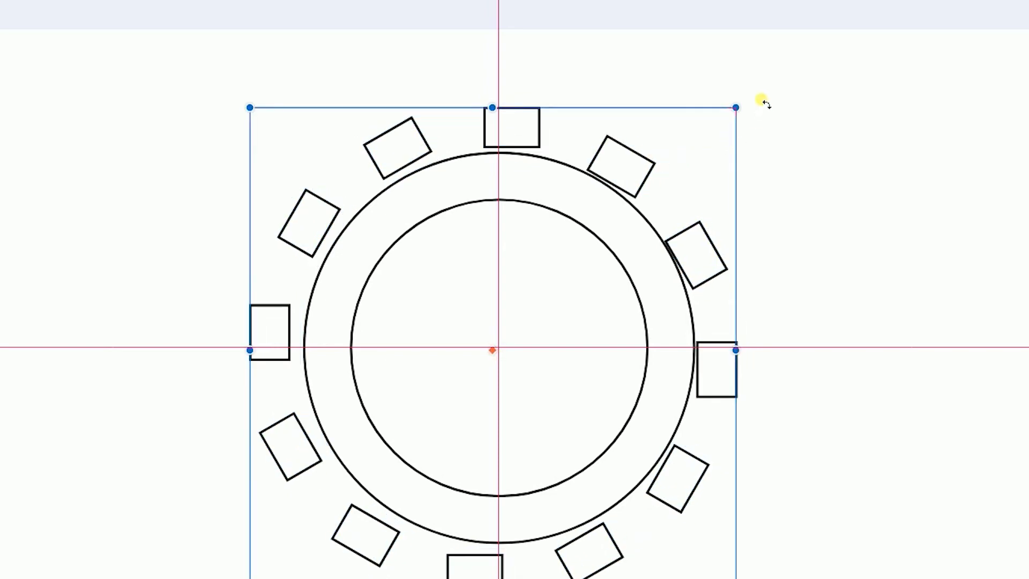
drag(736, 109, 713, 130)
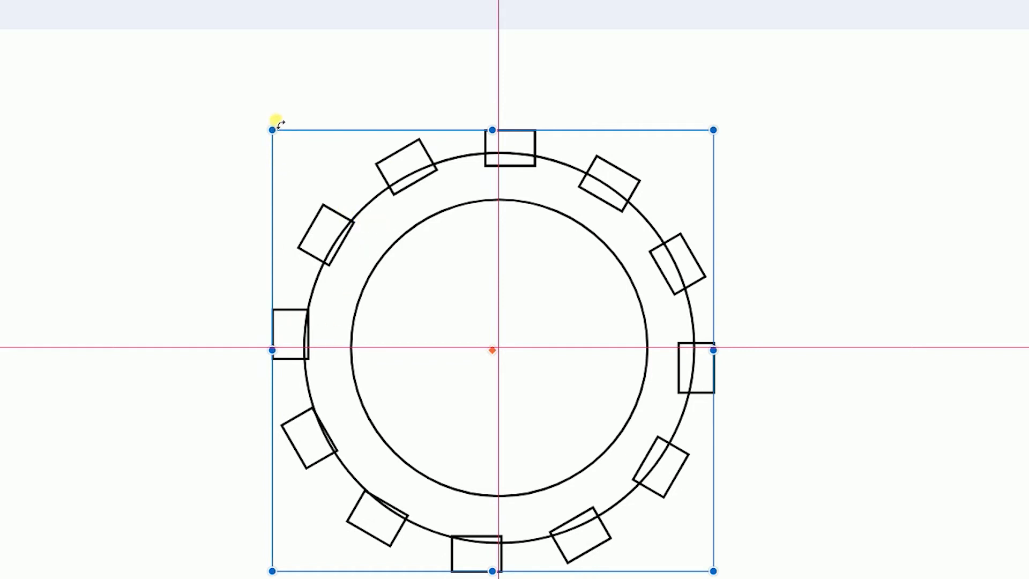
Undo the fitting and all tooth copies back to the single original rectangle on top of the ring.
key(ctrl+z)
key(ctrl+z)
key(ctrl+z)
key(ctrl+z)
key(ctrl+z)
key(ctrl+z)
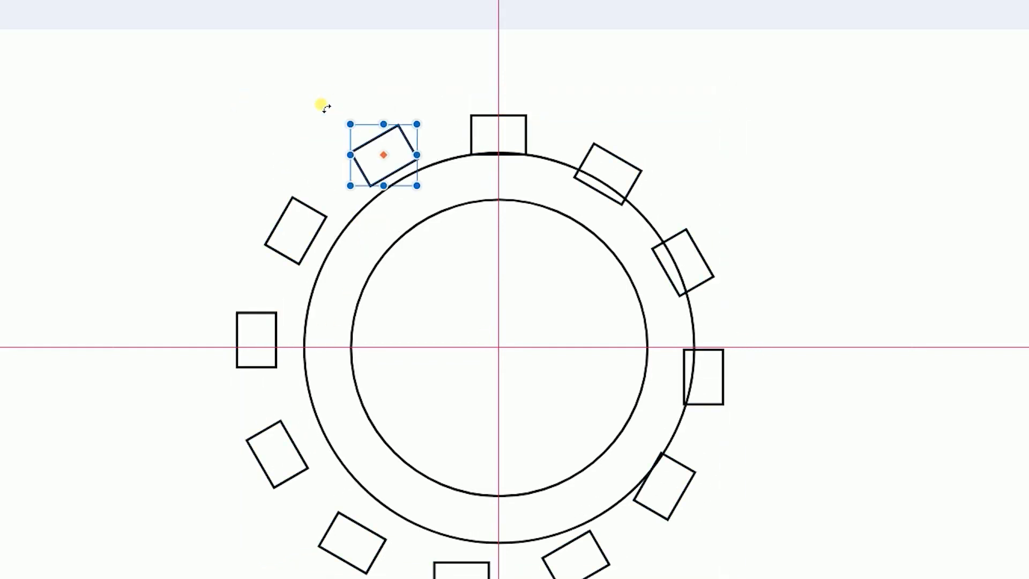
key(ctrl+z)
key(ctrl+z)
key(ctrl+z)
key(ctrl+z)
key(ctrl+z)
key(ctrl+z)
key(ctrl+z)
key(ctrl+z)
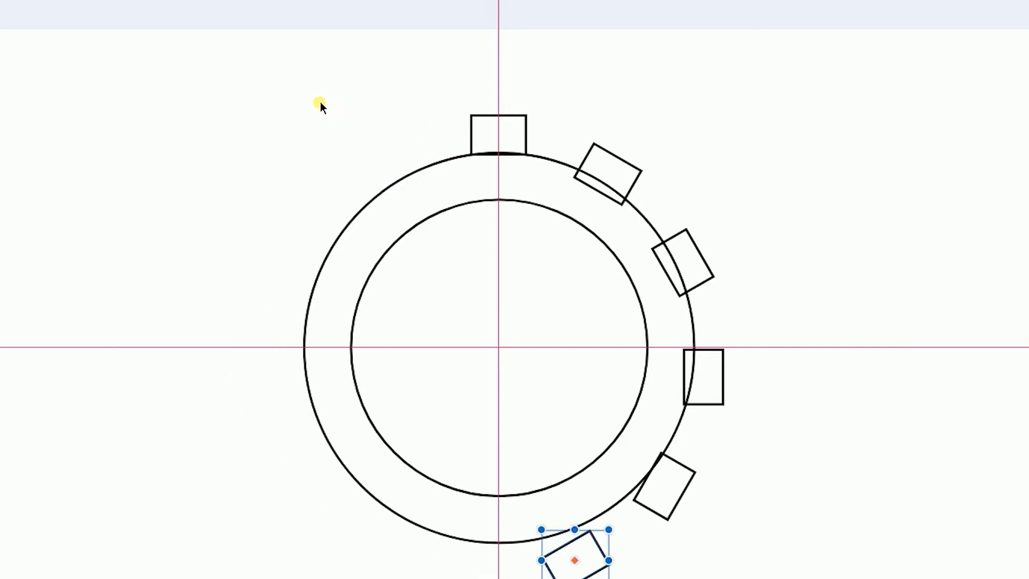
key(ctrl+z)
key(ctrl+z)
key(ctrl+z)
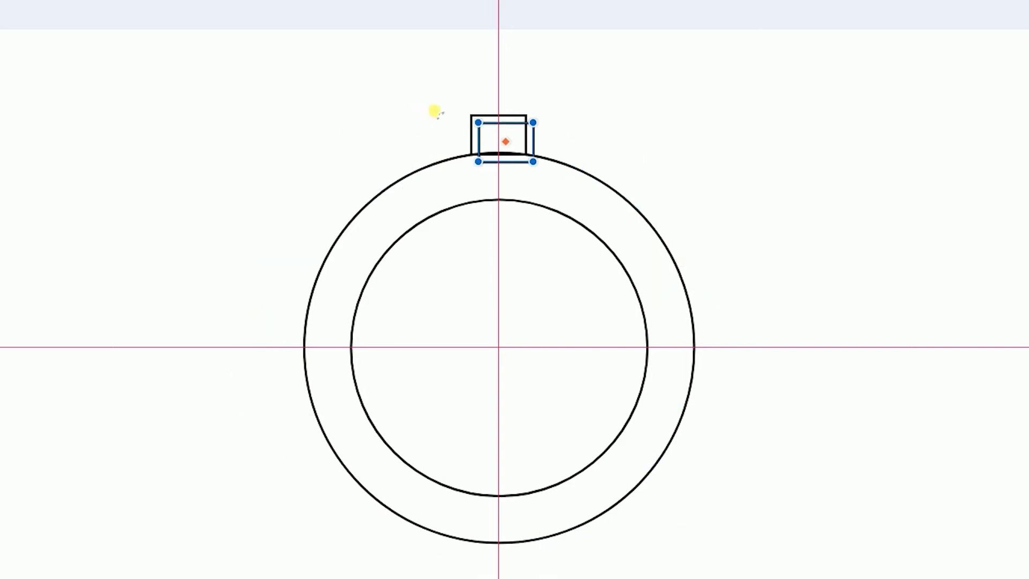
key(ctrl+z)
Leave transform mode for the tooth rectangle, keeping the rectangle selected.
click(364, 30)
click(224, 140)
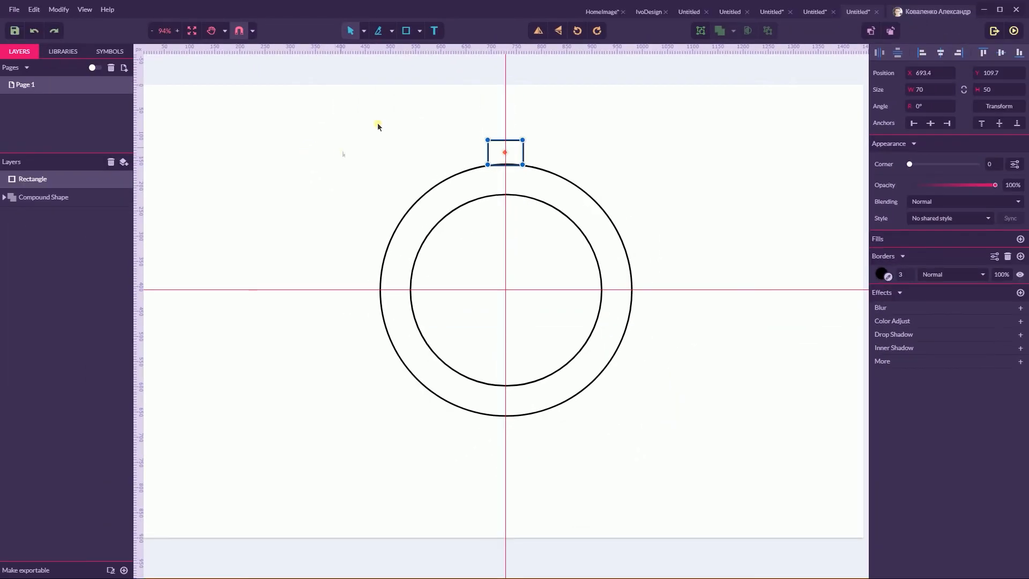
click(999, 107)
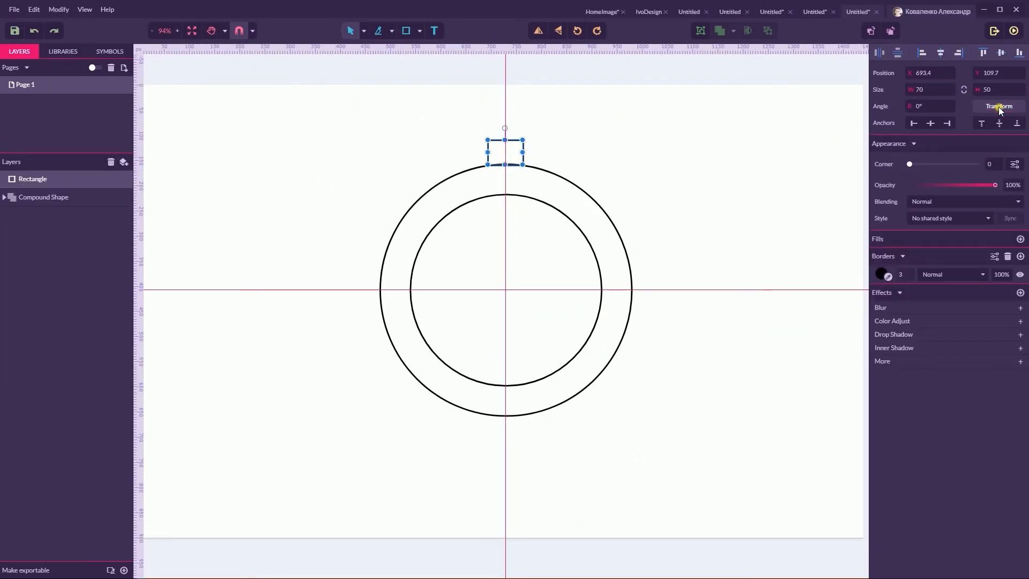
Duplicate the tooth rectangle to the opposite end of the ring's vertical axis and select both rectangles.
click(686, 117)
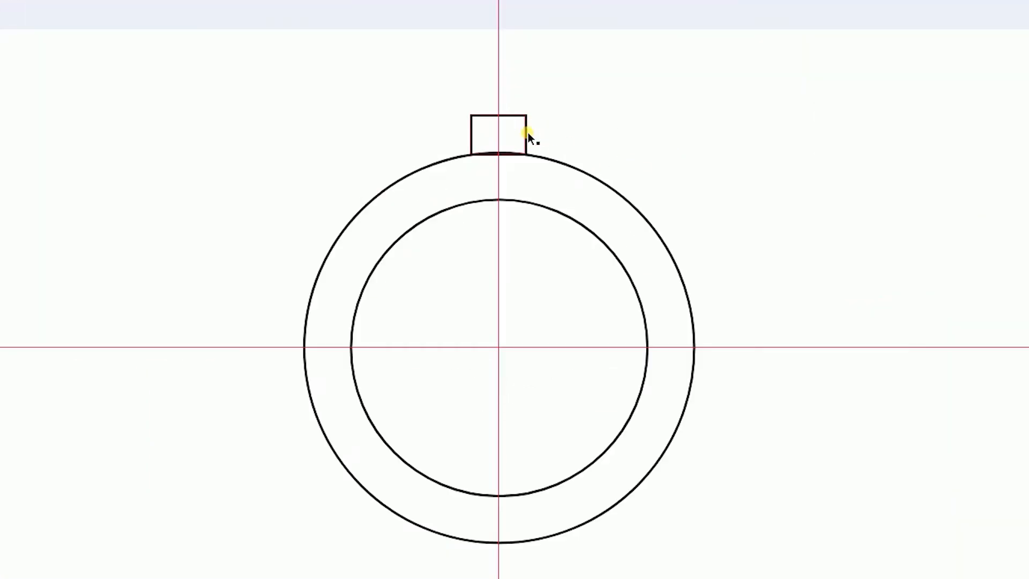
drag(525, 151, 523, 280)
drag(526, 333, 506, 562)
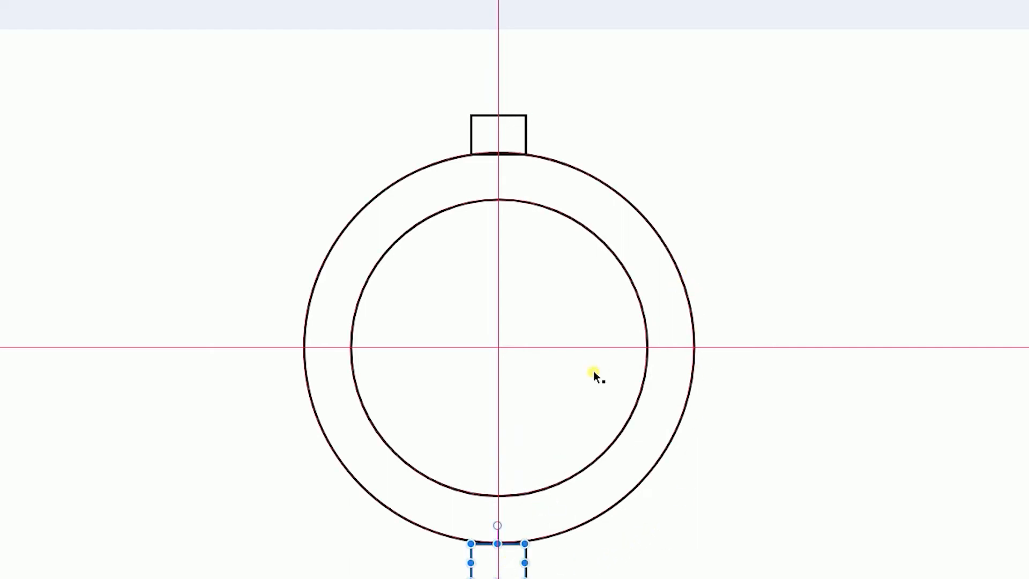
shift+click(526, 126)
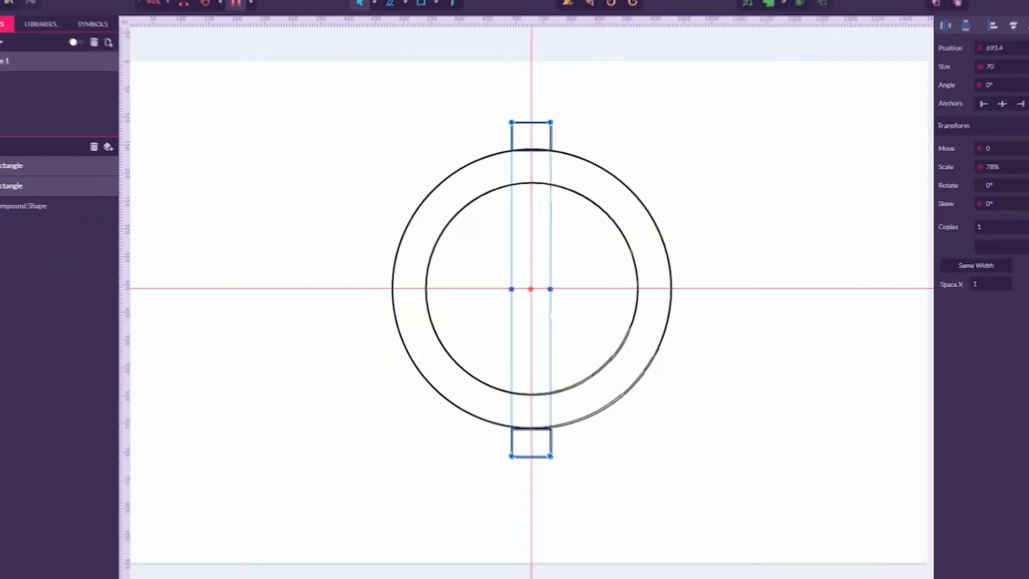
Try to create 6 copies of the two opposite teeth with a rotation of 15°.
double_click(990, 186)
text(15)
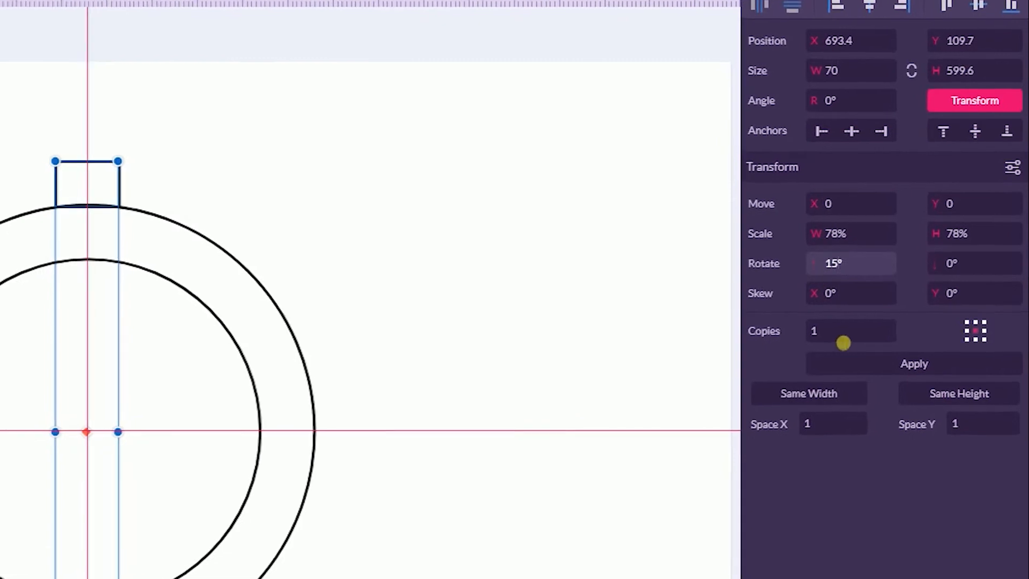
double_click(841, 341)
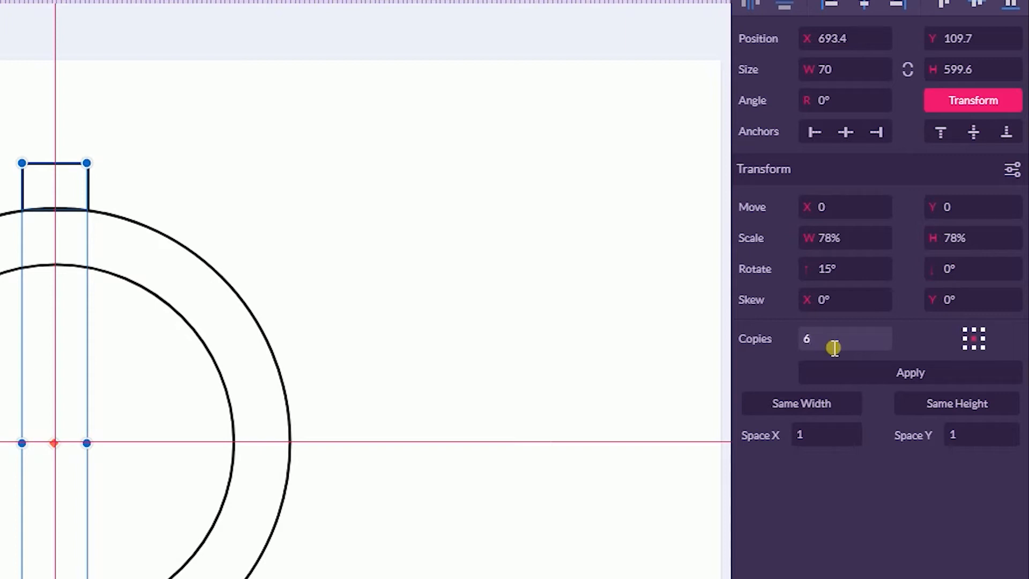
click(865, 379)
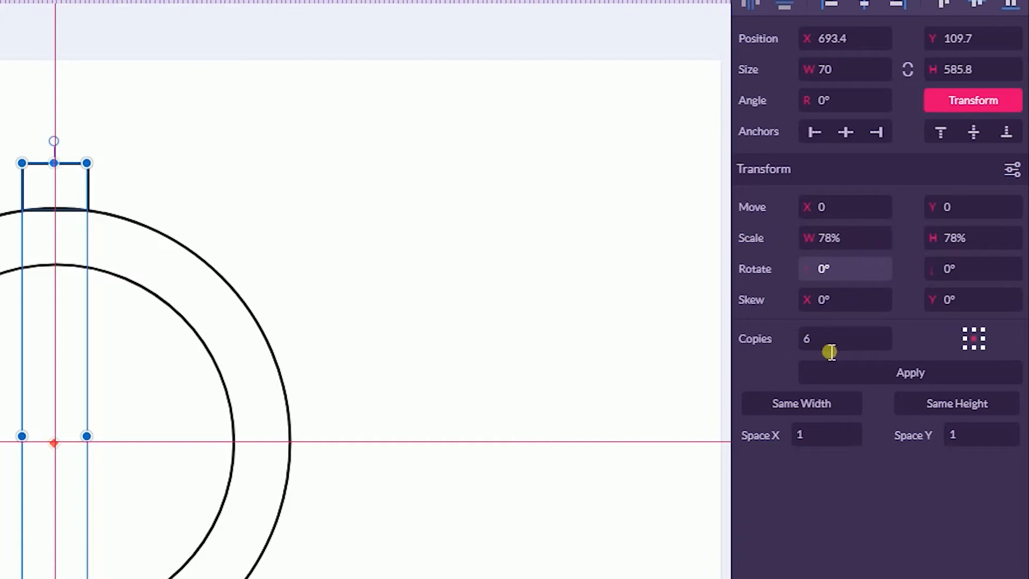
Undo the copying attempt back to the two opposite tooth rectangles.
key(ctrl+z)
key(ctrl+z)
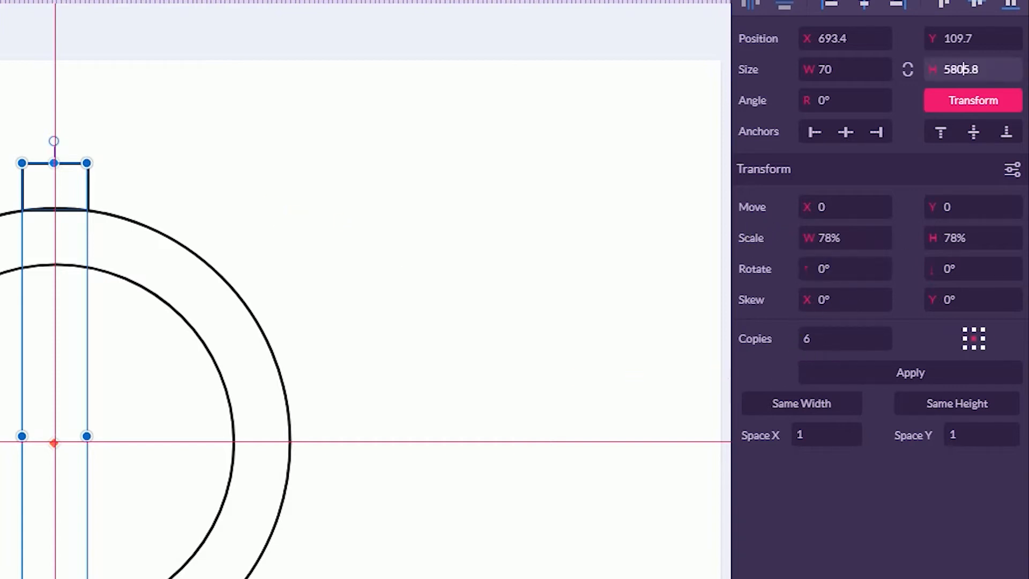
key(ctrl+z)
key(ctrl+z)
key(ctrl+z)
key(ctrl+z)
key(ctrl+z)
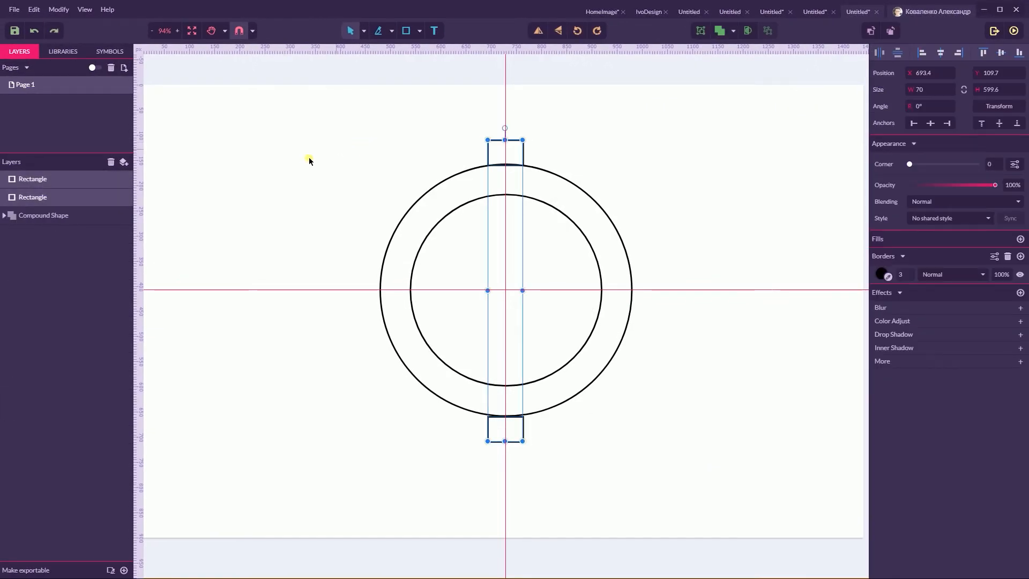
Group the two opposite teeth, try rotating the group about the ring's centre, and undo that rotation.
key(ctrl+g)
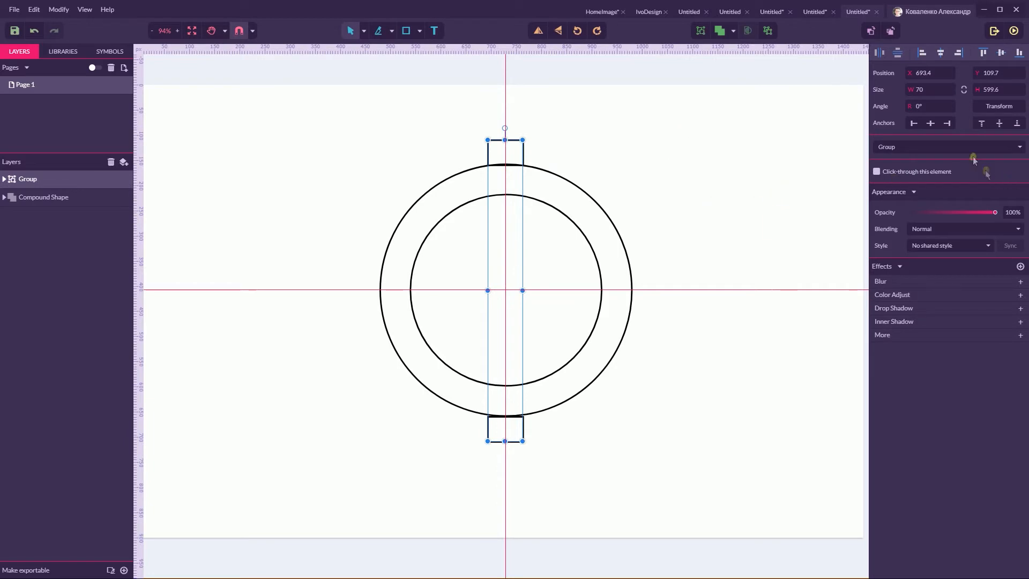
click(992, 106)
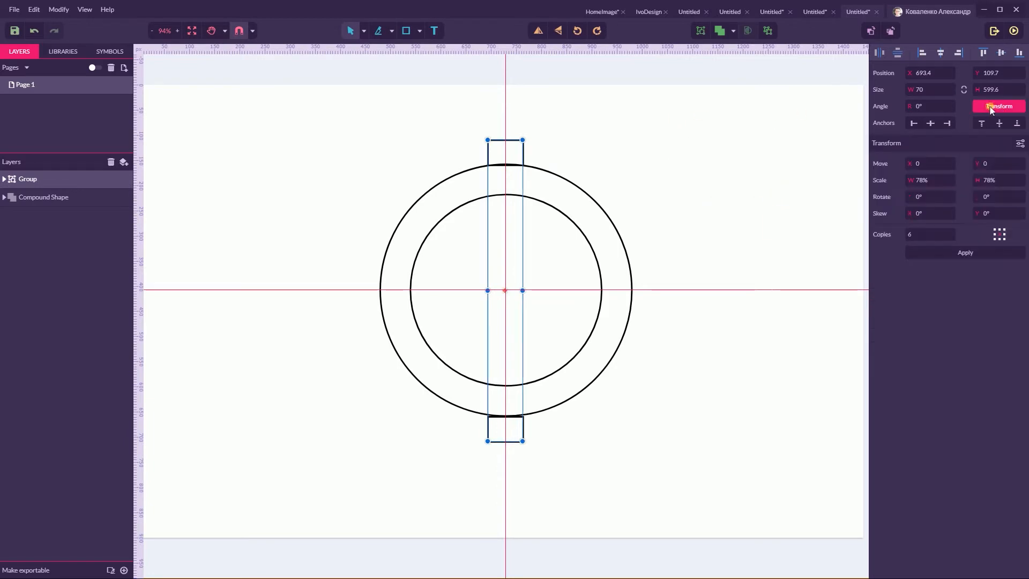
drag(529, 137, 614, 232)
key(ctrl+z)
Duplicate the tooth-pair group three times, rotating the copies about the ring's centre to space eight teeth evenly.
key(ctrl+d)
mouse_move(529, 135)
mouse_down()
mouse_move(607, 199)
mouse_move(650, 163)
mouse_up()
key(ctrl+d)
drag(628, 167, 632, 290)
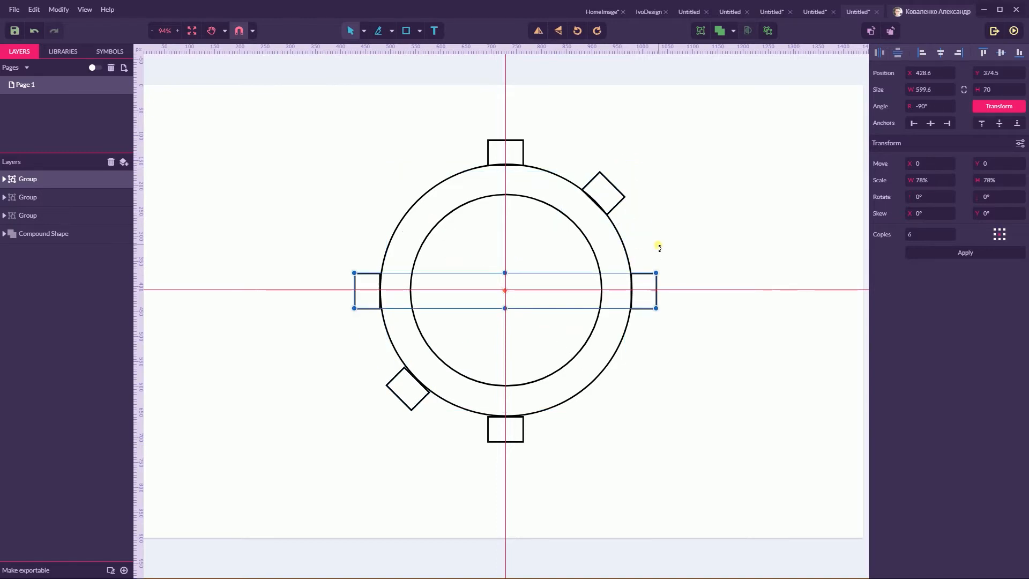
key(ctrl+d)
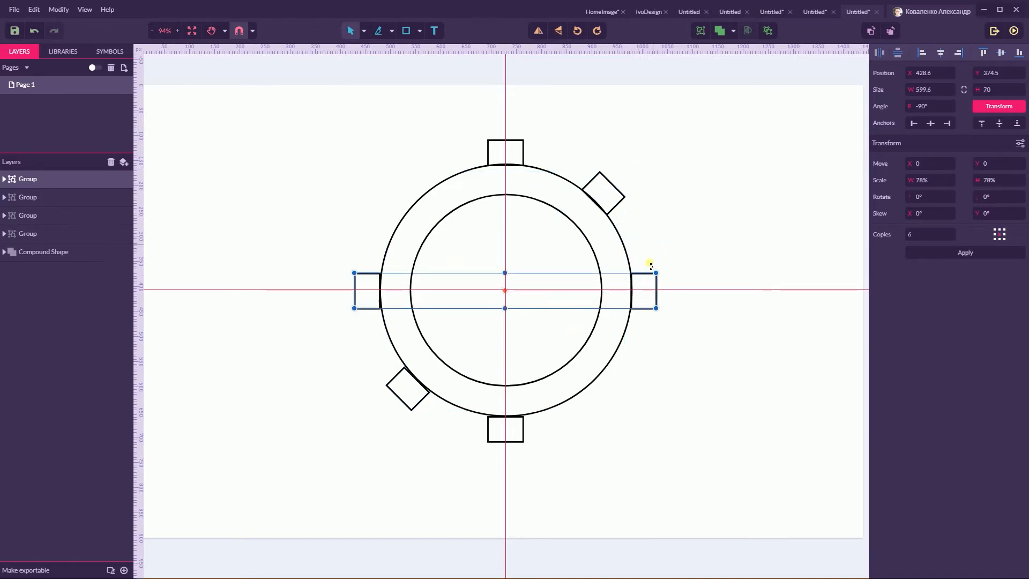
drag(659, 271, 634, 382)
click(717, 187)
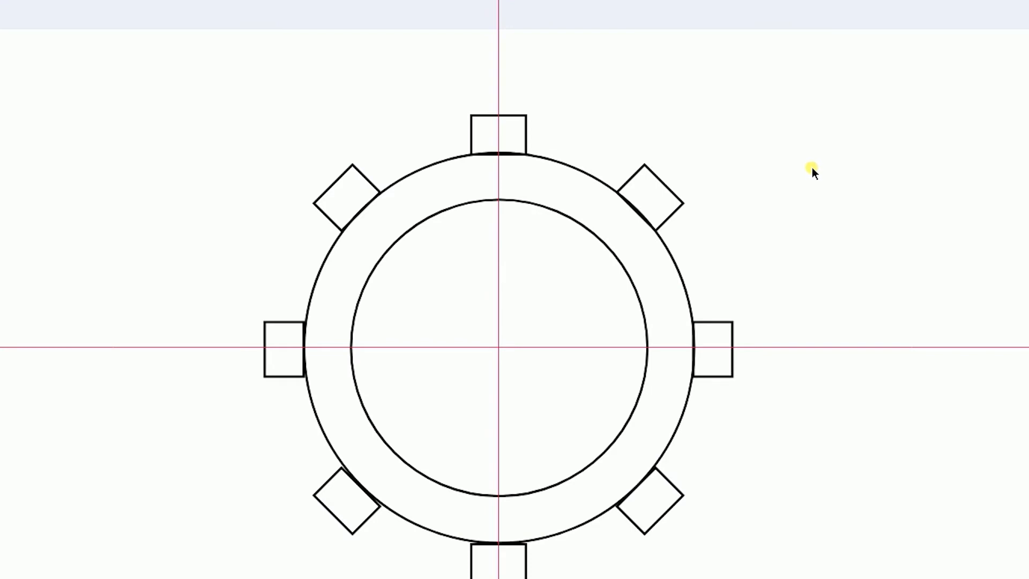
Undo the rotated groups and the opposite tooth back to the single rectangle on top of the ring.
key(ctrl+z)
key(ctrl+z)
key(ctrl+z)
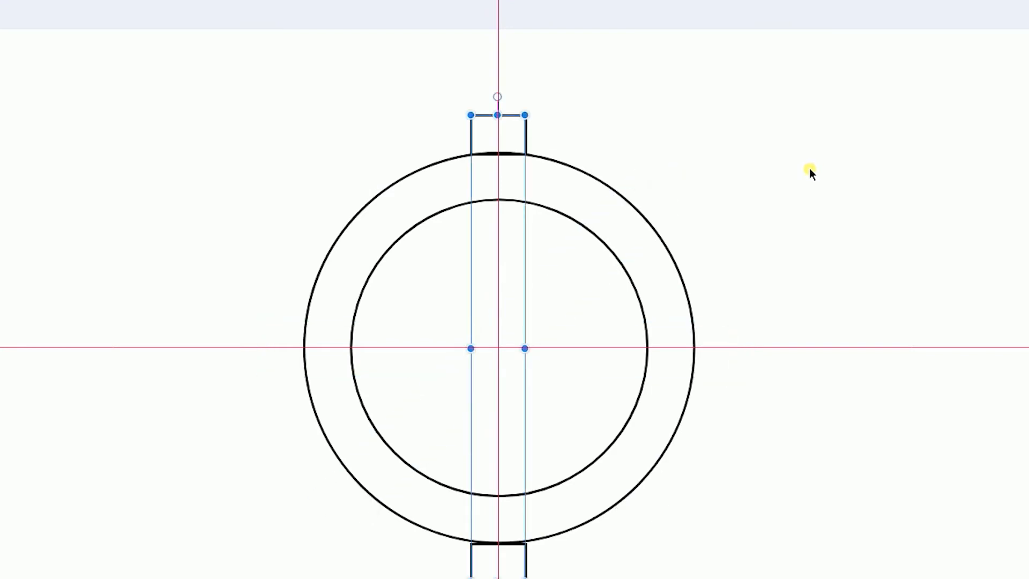
key(ctrl+z)
Duplicate the tooth rectangle, move its rotation pivot to the ring's centre, and rotate the copy about 30° clockwise.
key(ctrl+d)
key(r)
drag(506, 142, 499, 346)
drag(546, 143, 635, 222)
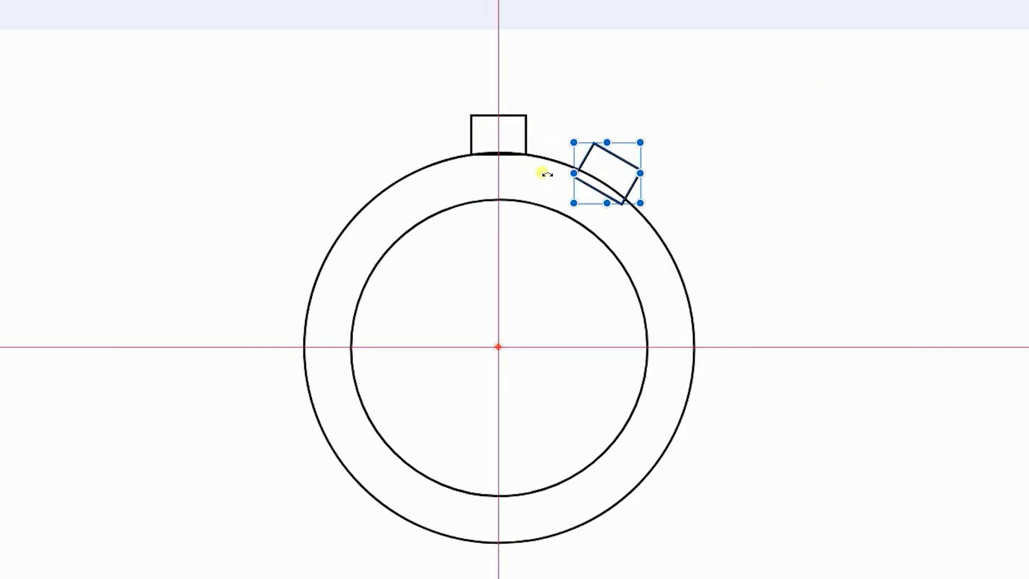
Repeat the rotated duplication of the tooth until copies reach all the way round the ring.
key(ctrl+d)
key(ctrl+d)
key(ctrl+d)
key(ctrl+d)
key(ctrl+d)
key(ctrl+d)
key(ctrl+d)
key(ctrl+d)
key(ctrl+d)
key(ctrl+d)
key(ctrl+d)
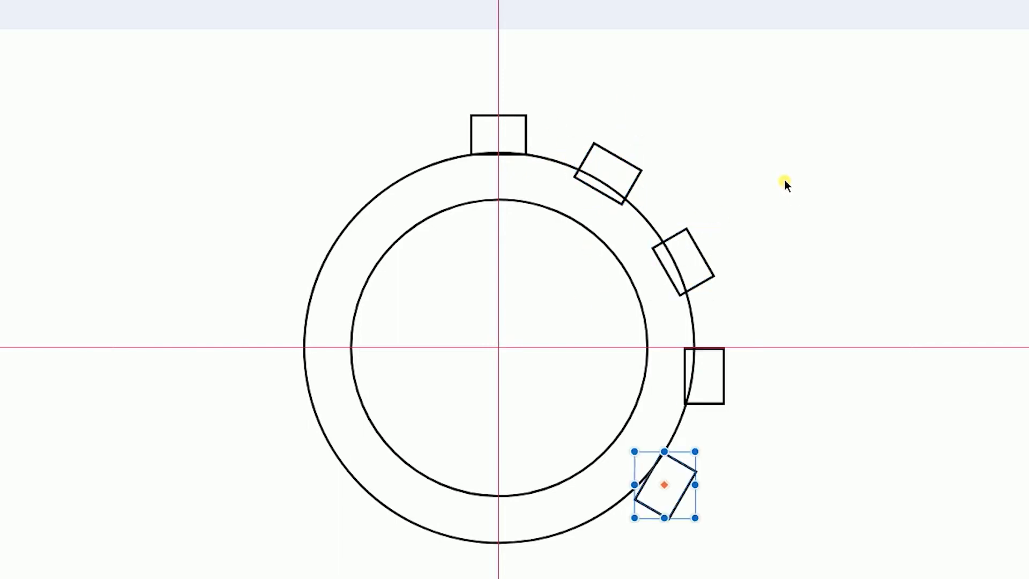
Select all the tooth rectangles in the layer list and group them.
drag(664, 176, 623, 105)
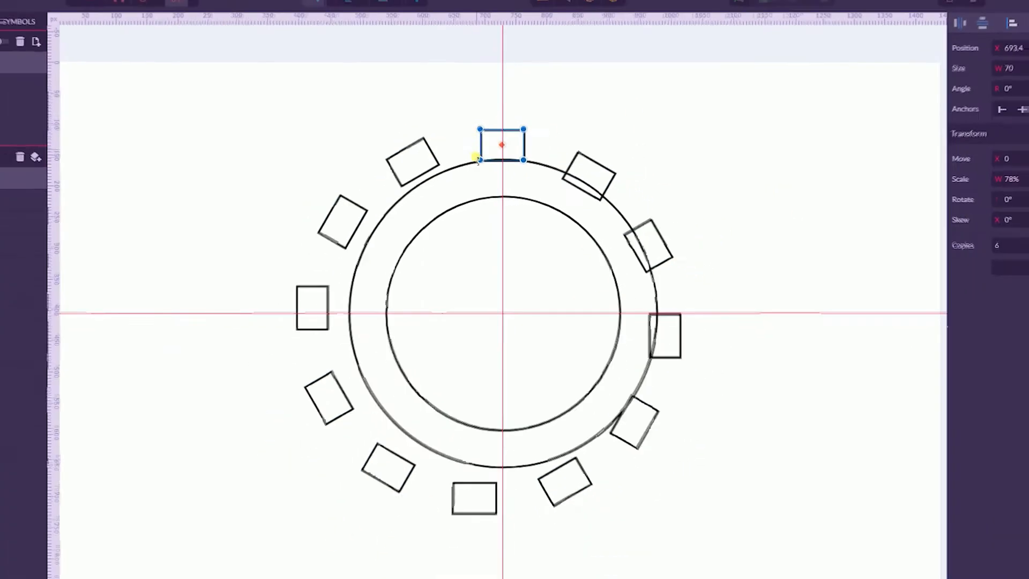
click(24, 179)
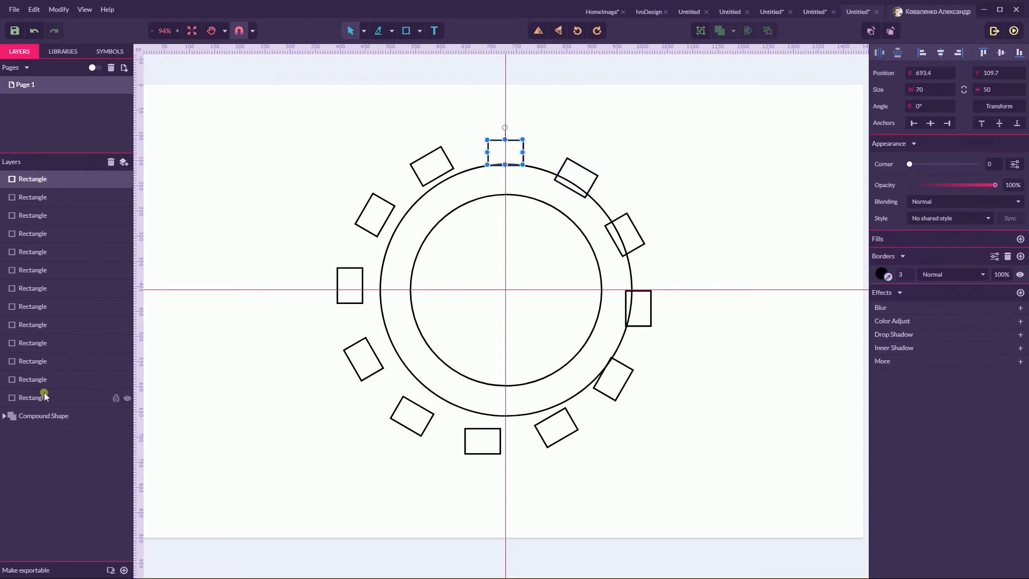
click(40, 380)
click(34, 180)
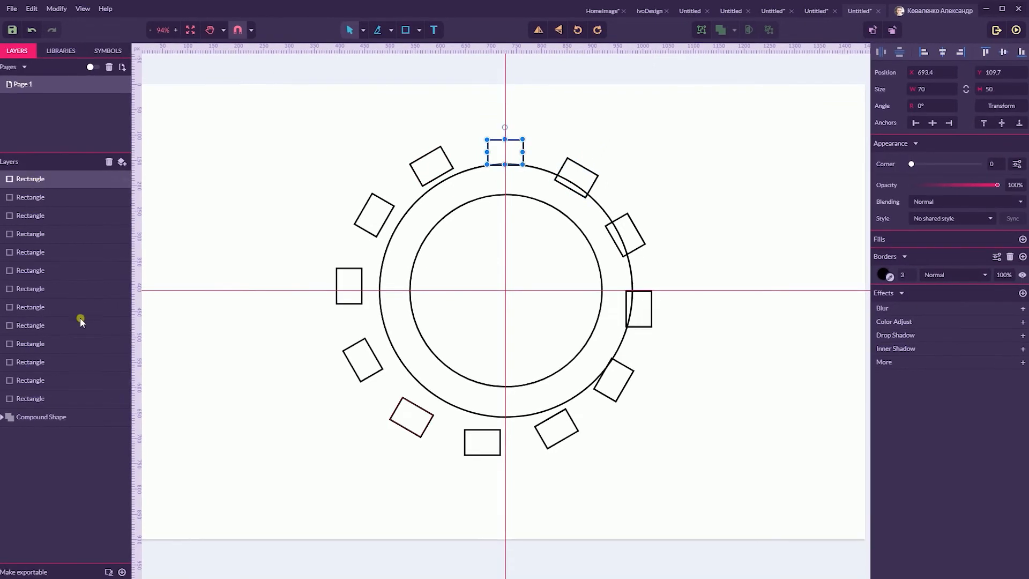
shift+click(41, 399)
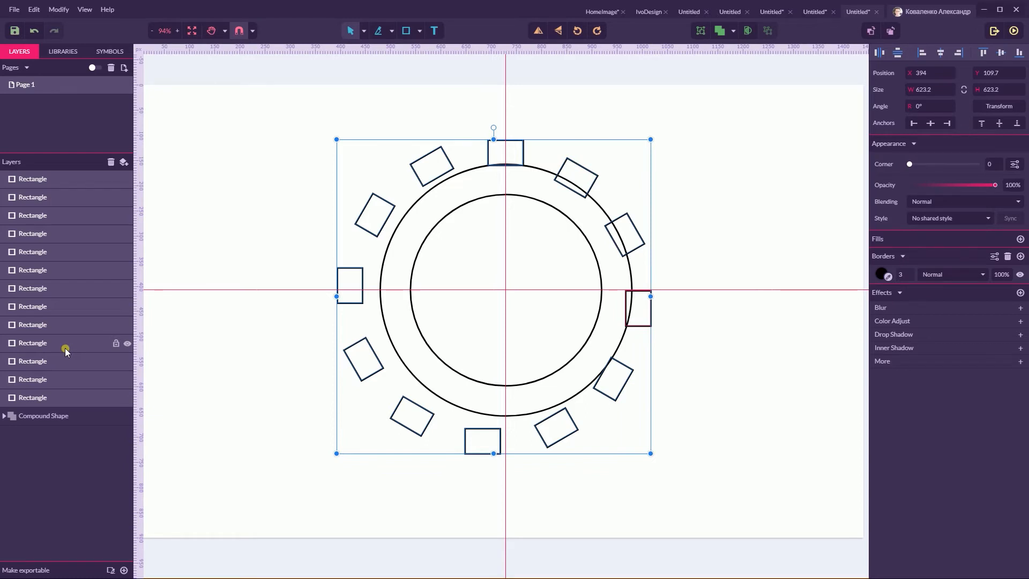
key(ctrl+g)
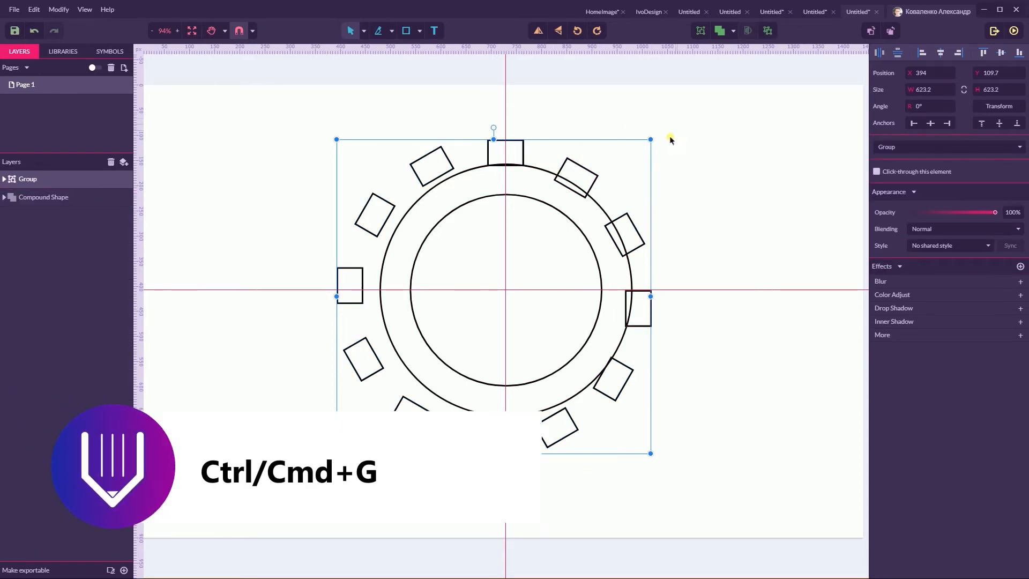
Shrink the tooth group to about 580.6 px square and align it with the ring on horizontal and vertical centres.
drag(650, 139, 640, 151)
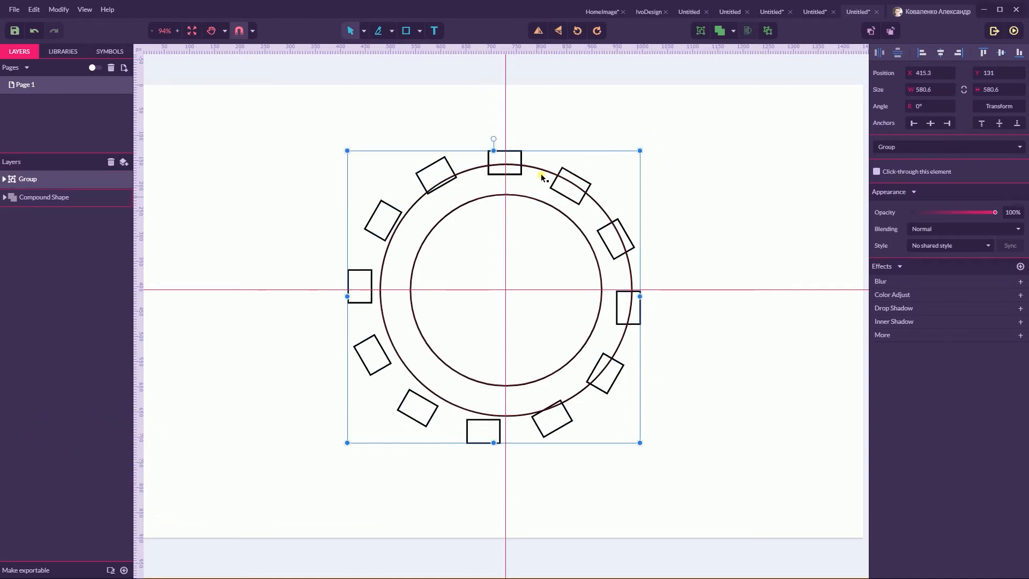
double_click(535, 219)
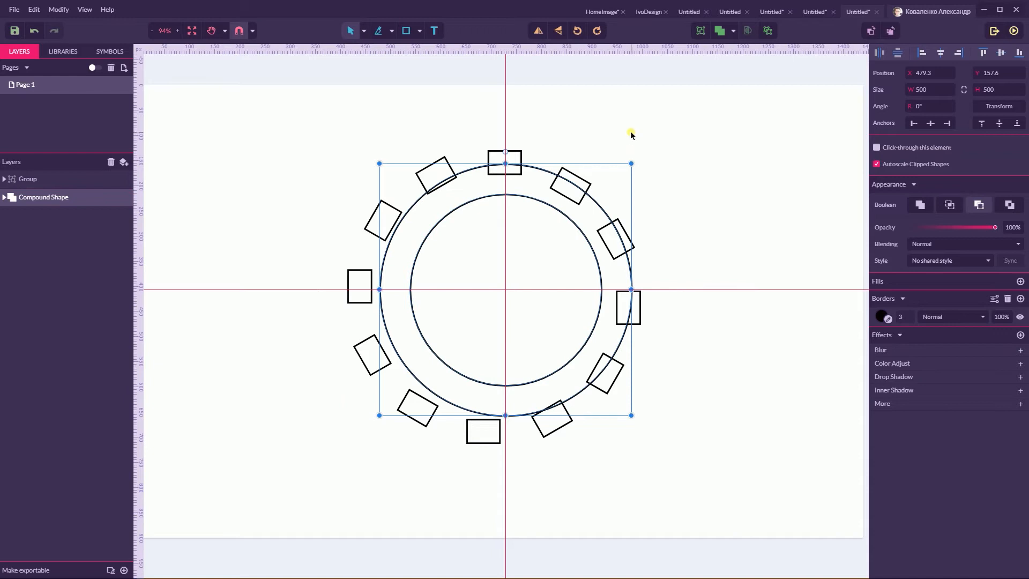
drag(356, 127, 456, 257)
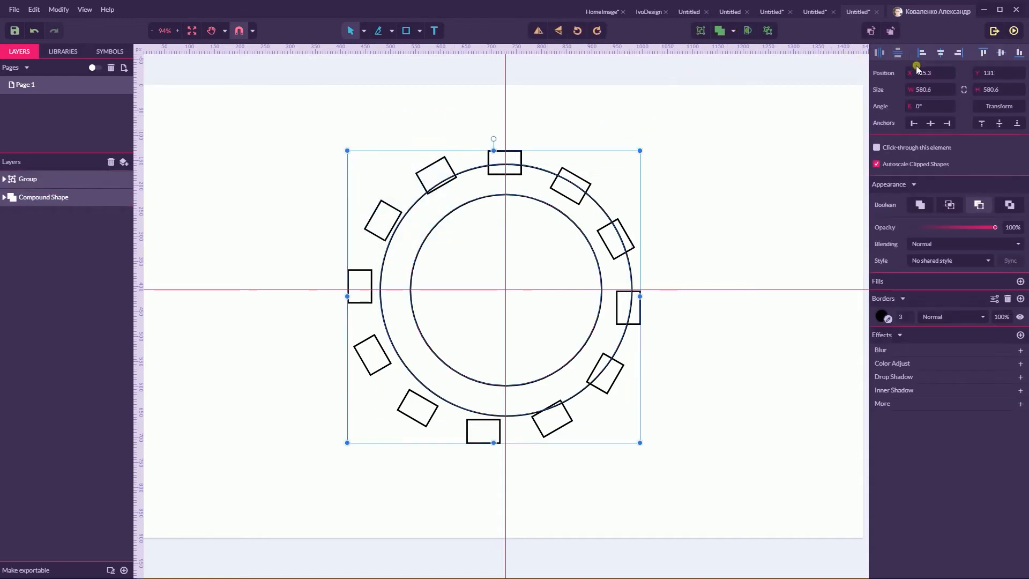
click(944, 54)
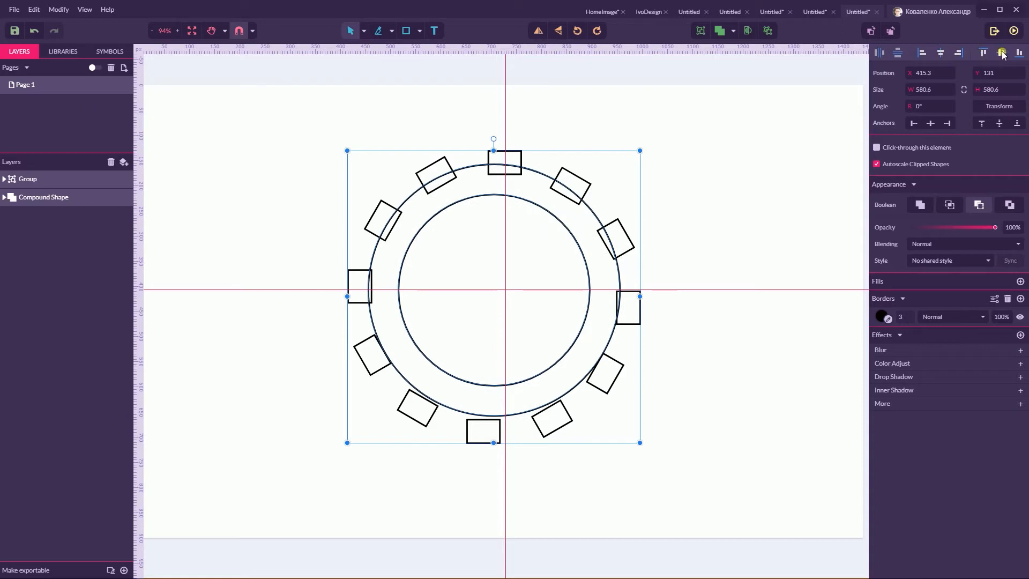
click(1001, 53)
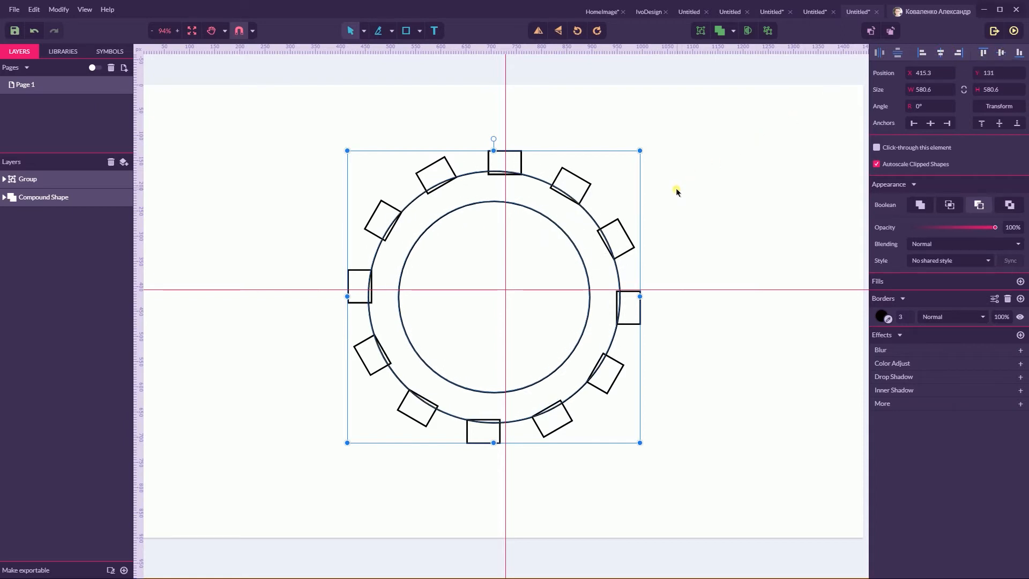
Try rotating the tooth group slightly about its centre without the ring.
click(648, 150)
click(586, 185)
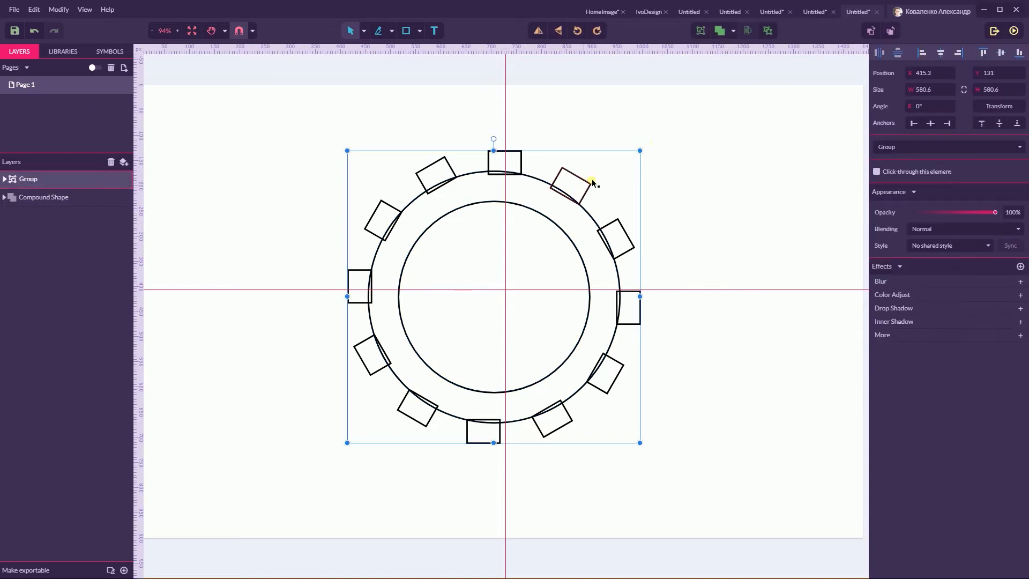
drag(494, 139, 485, 138)
drag(490, 140, 495, 145)
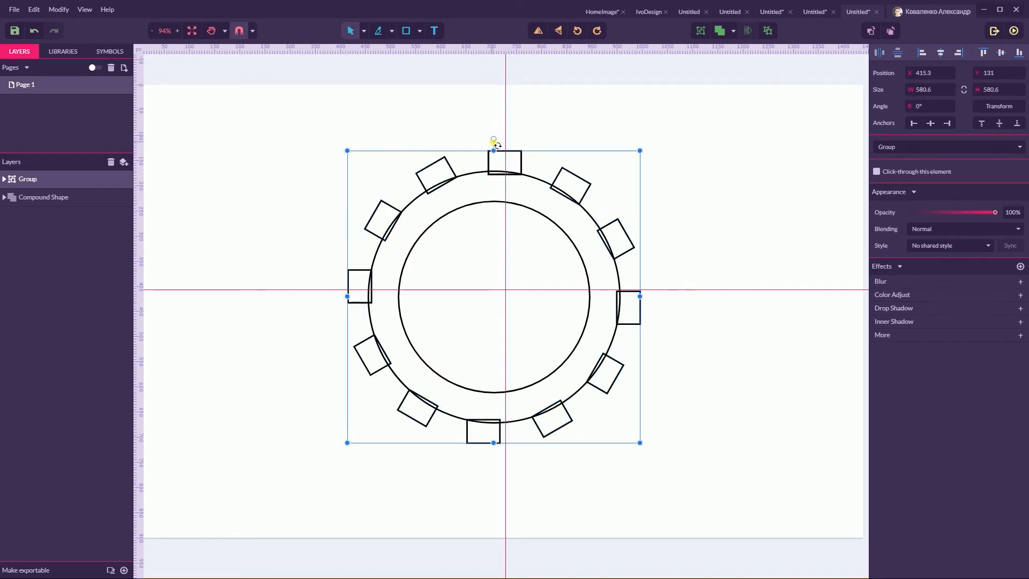
Nudge the tooth group up slightly and shift it together with the ring to position X 418.5, Y 128.9.
drag(517, 159, 519, 155)
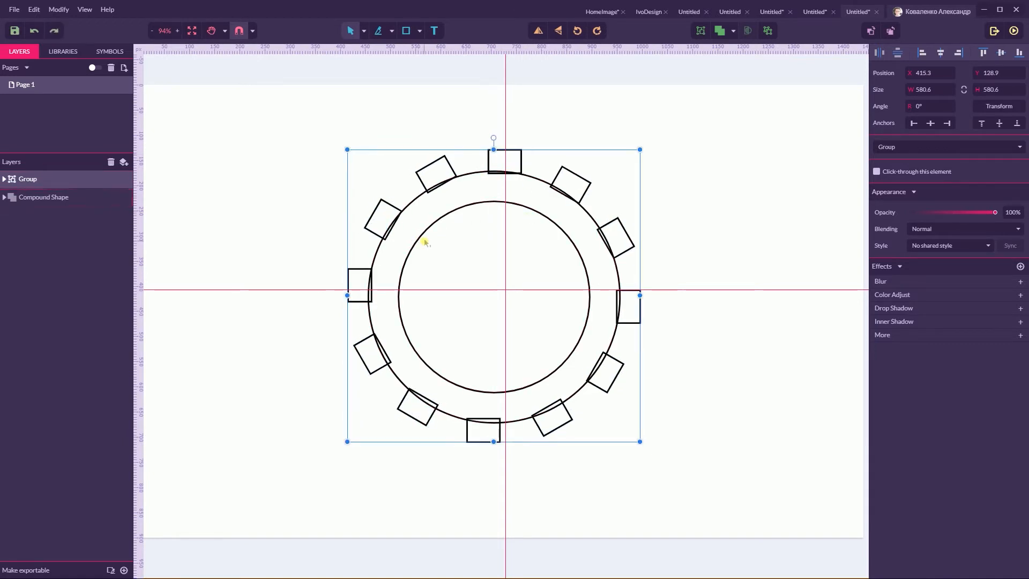
click(365, 225)
drag(301, 163, 411, 252)
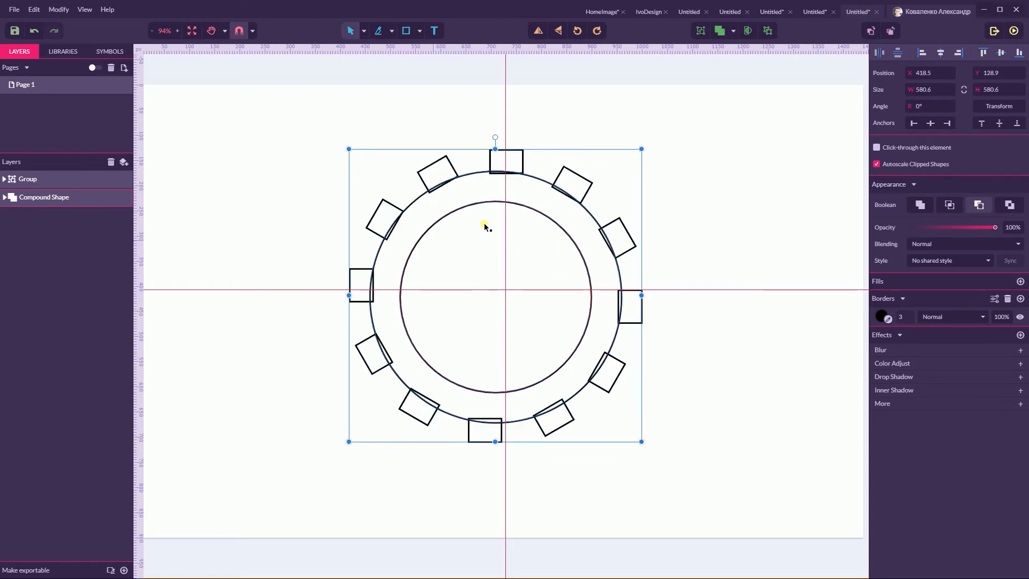
Rotate only the tooth group by about 5.2° counterclockwise around the ring.
click(675, 172)
click(625, 236)
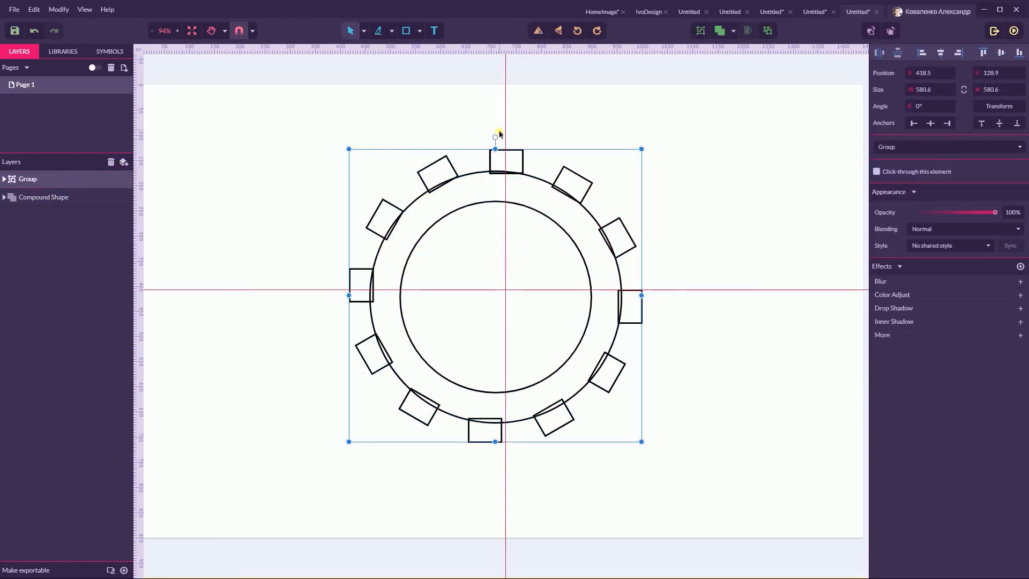
drag(496, 136, 483, 136)
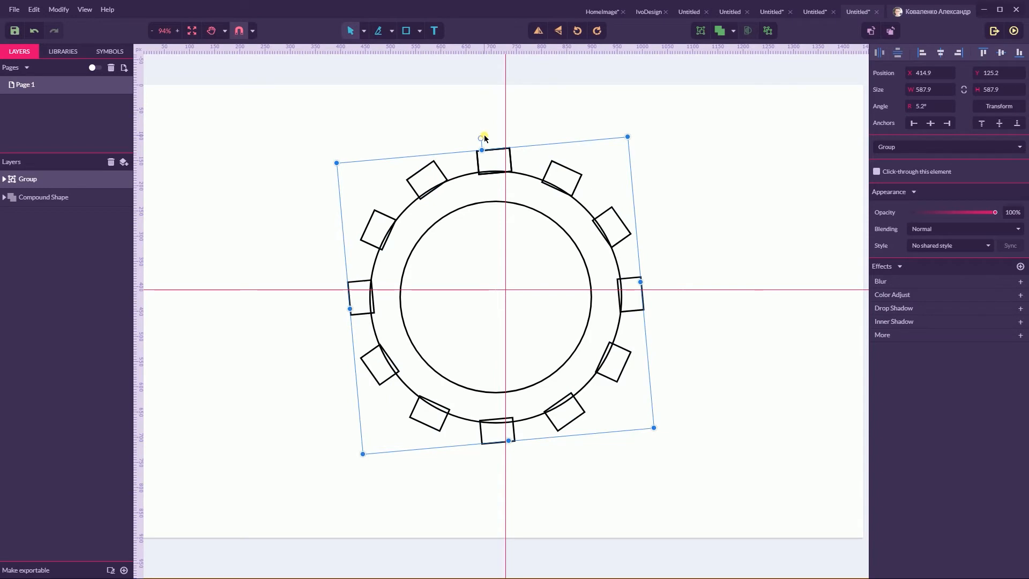
Merge the tooth group and the ring into a single gear outline with a Union operation.
click(552, 220)
drag(620, 122, 527, 238)
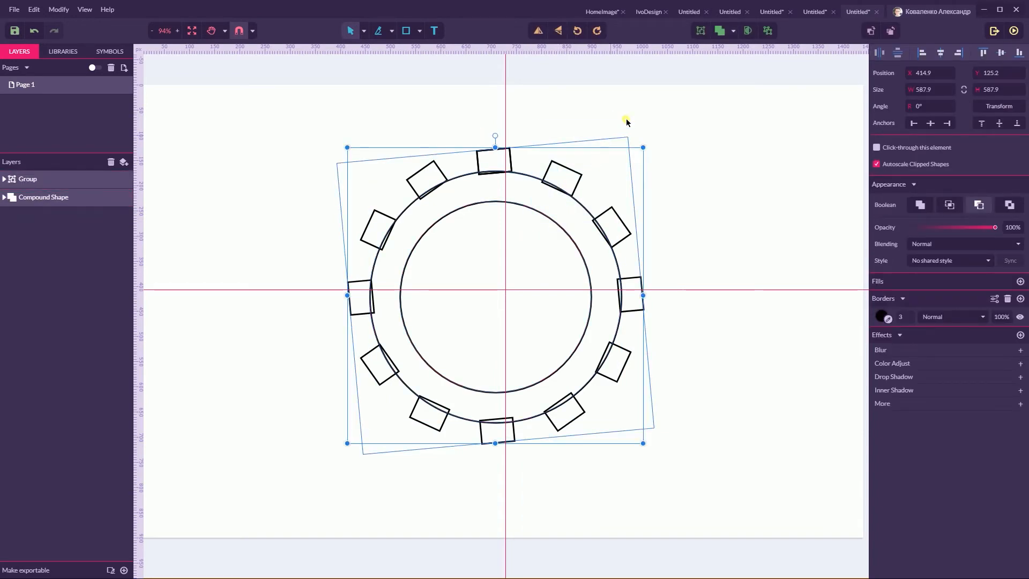
click(732, 31)
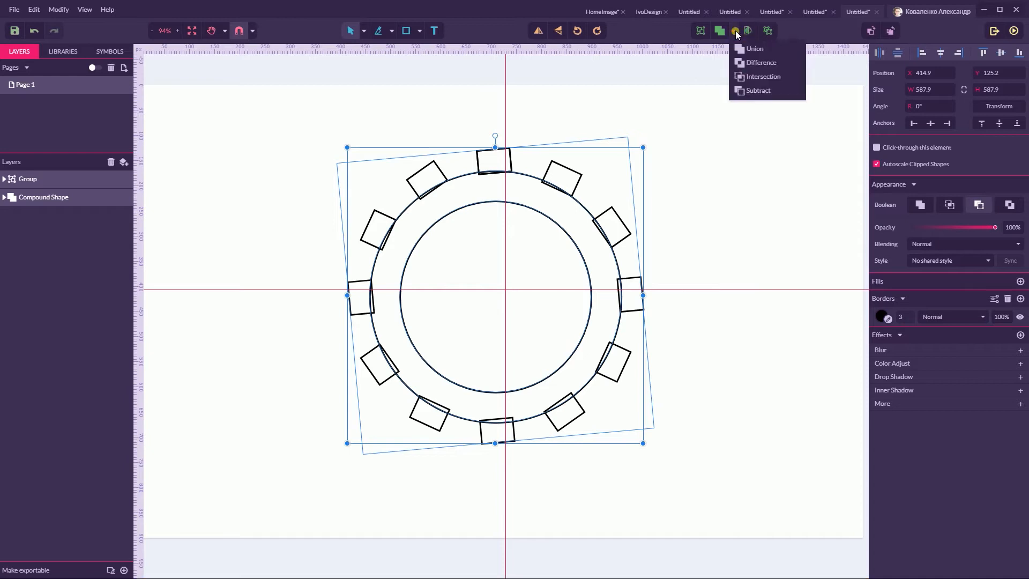
click(750, 49)
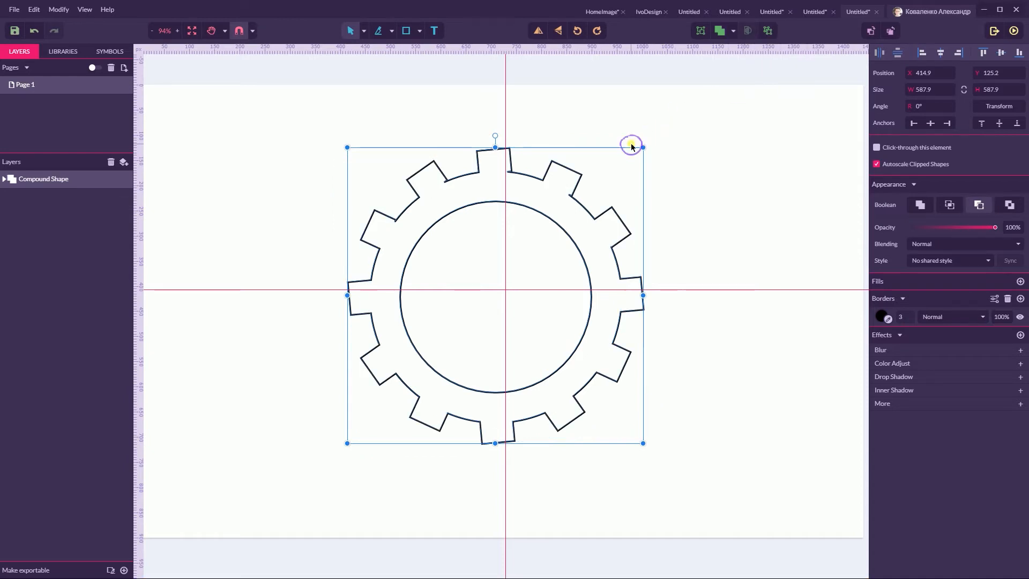
Undo the Union of the tooth group and the ring.
click(631, 146)
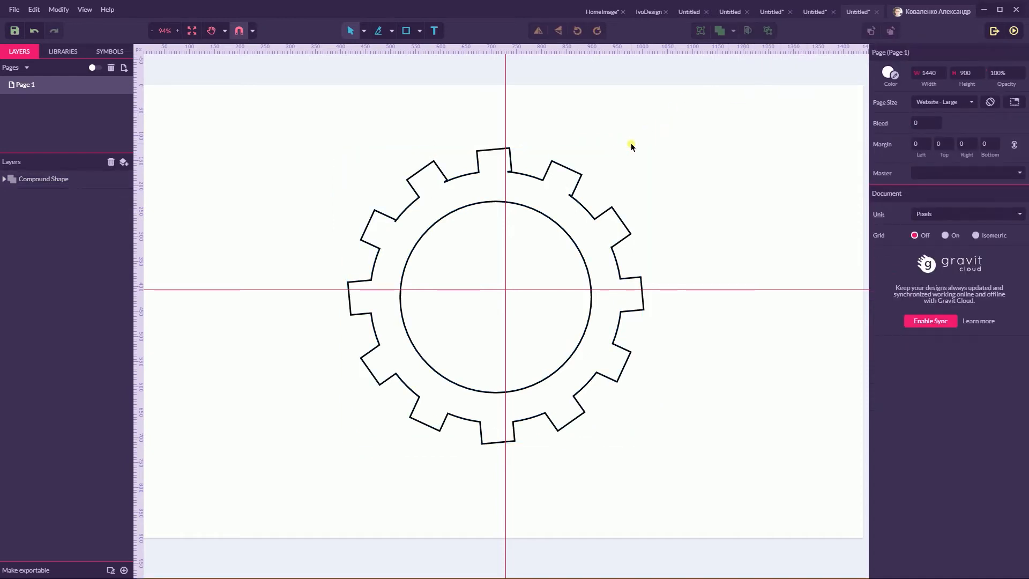
key(ctrl+z)
click(637, 118)
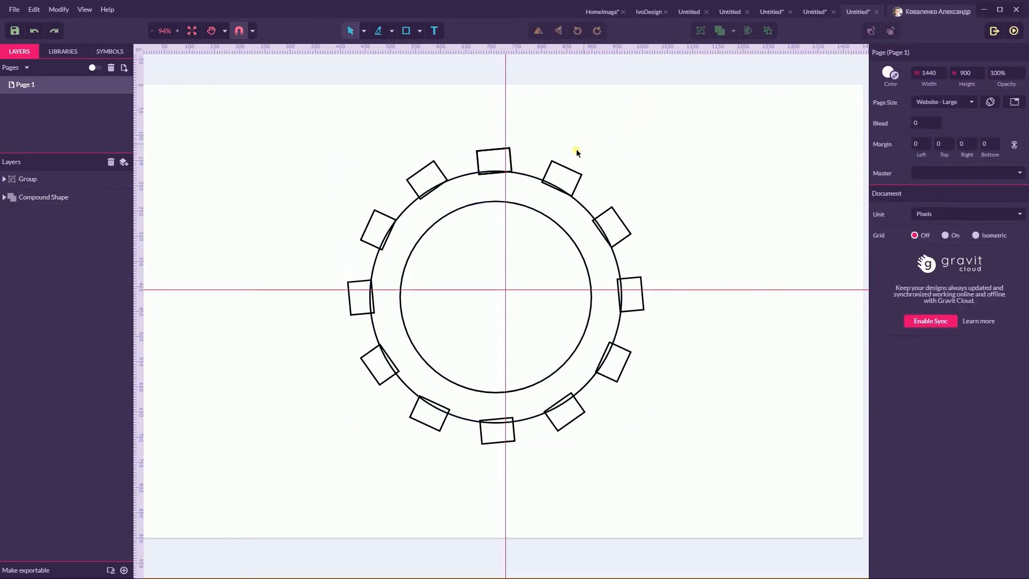
Shrink only the tooth group to about 571.9 px and nudge it down to Y 136.2 so the teeth overlap the ring.
click(569, 171)
drag(629, 139, 626, 144)
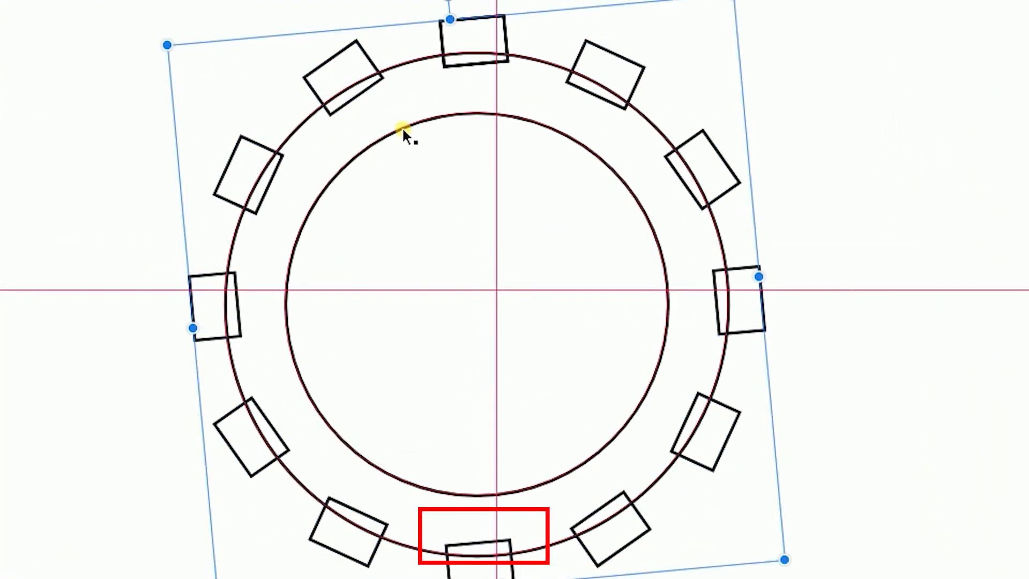
key(Down)
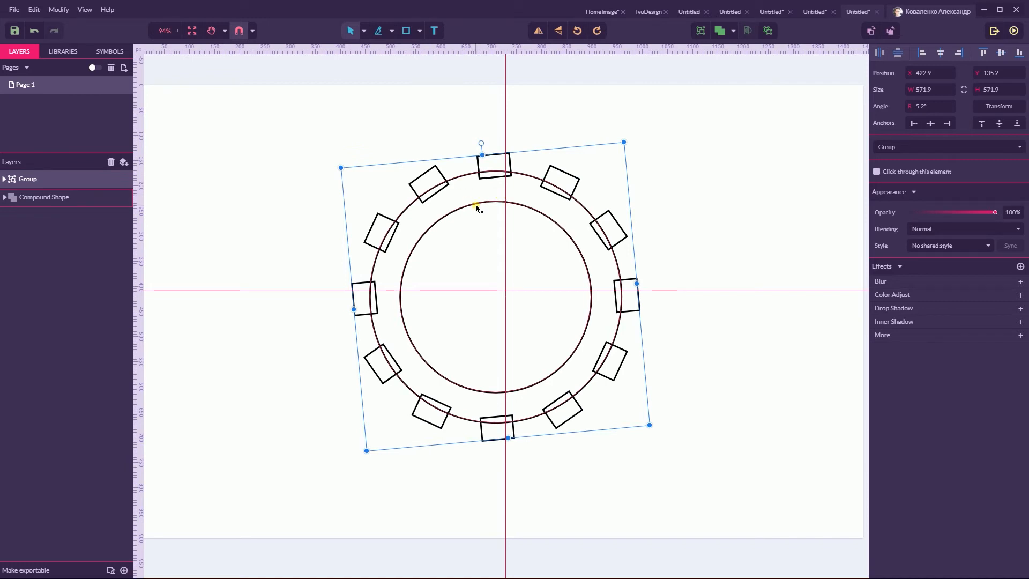
key(Down)
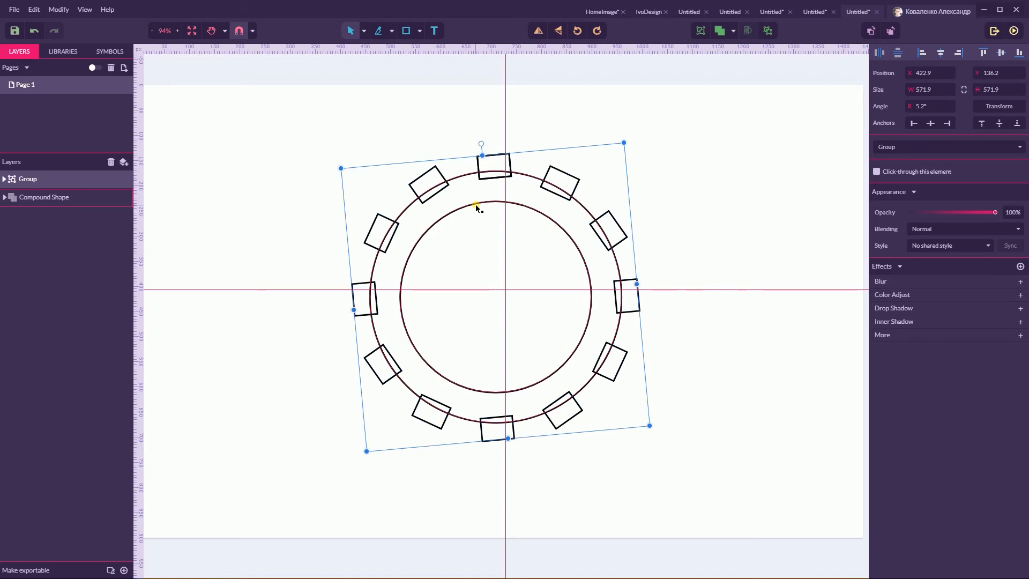
Merge the tooth group and the ring with a Union and move the inner ellipse to the front of the compound shape's components.
shift+click(476, 206)
click(733, 30)
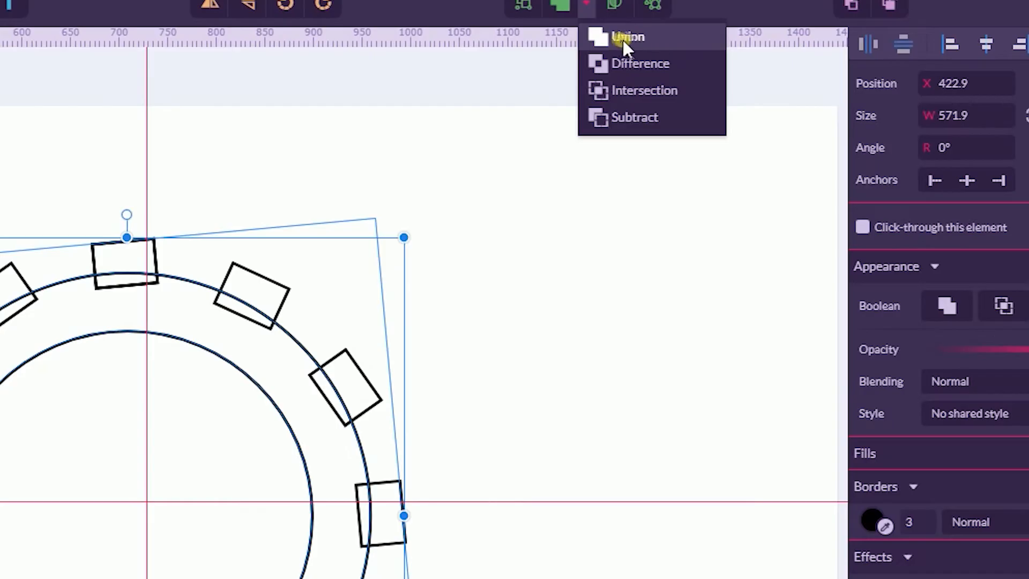
click(643, 39)
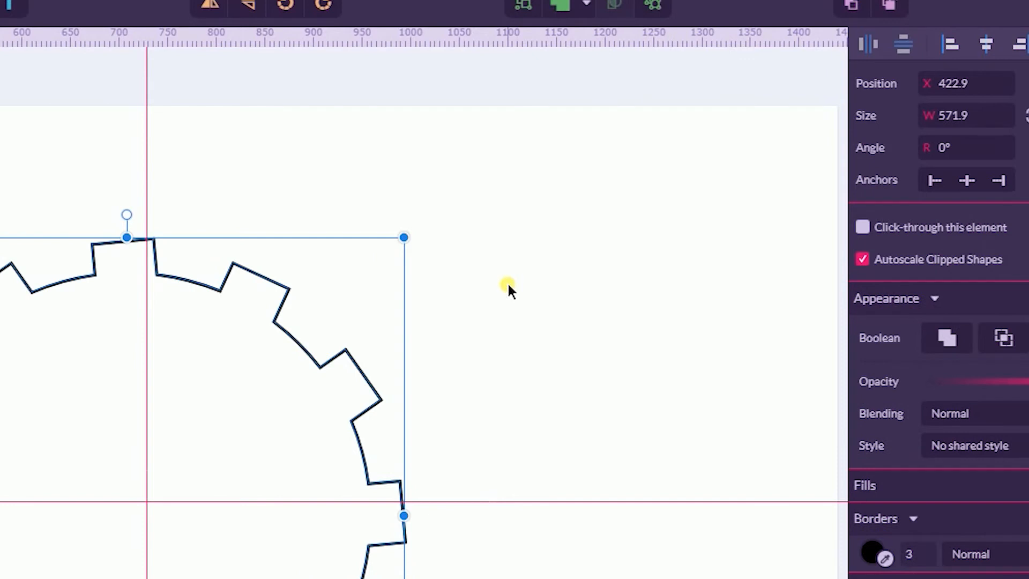
key(ctrl+z)
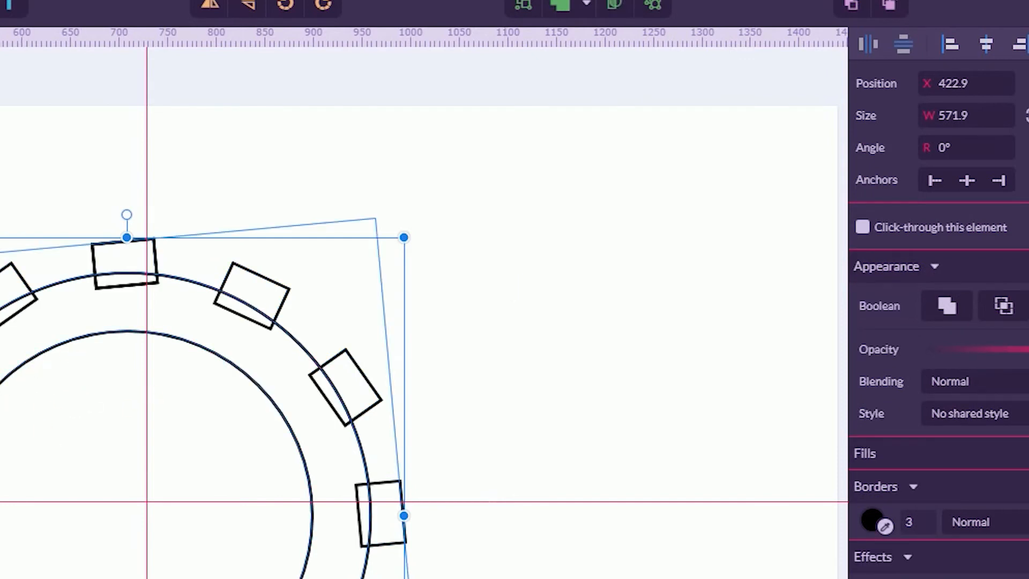
click(561, 6)
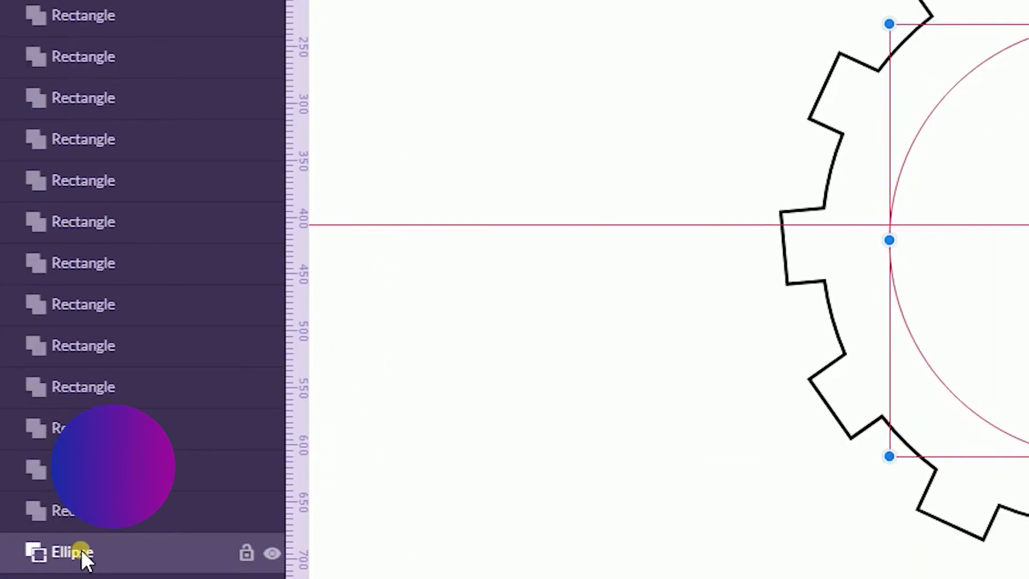
drag(82, 552, 159, 14)
drag(850, 1, 972, 162)
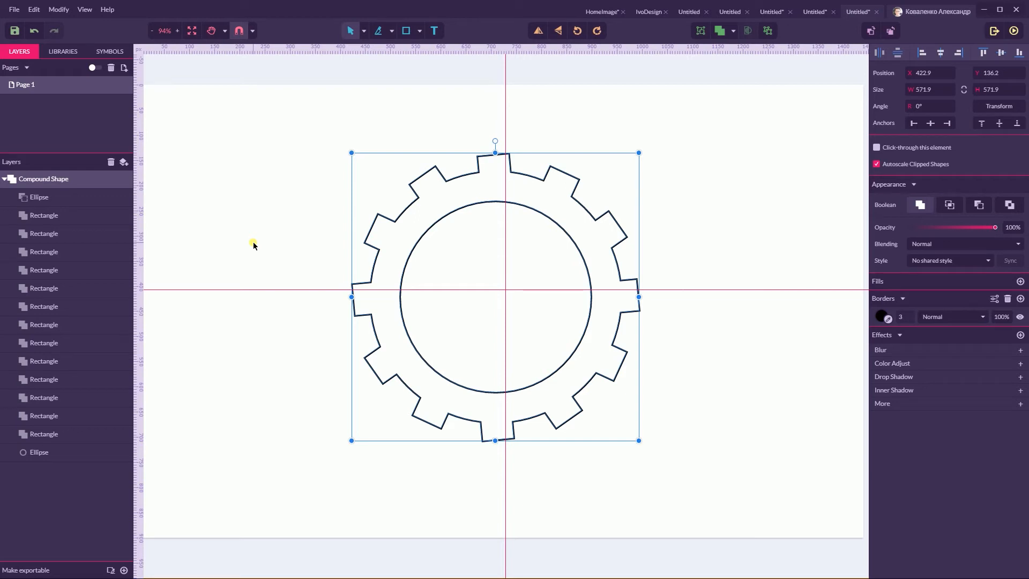
Convert the gear's compound shape to a path.
key(ctrl+shift+p)
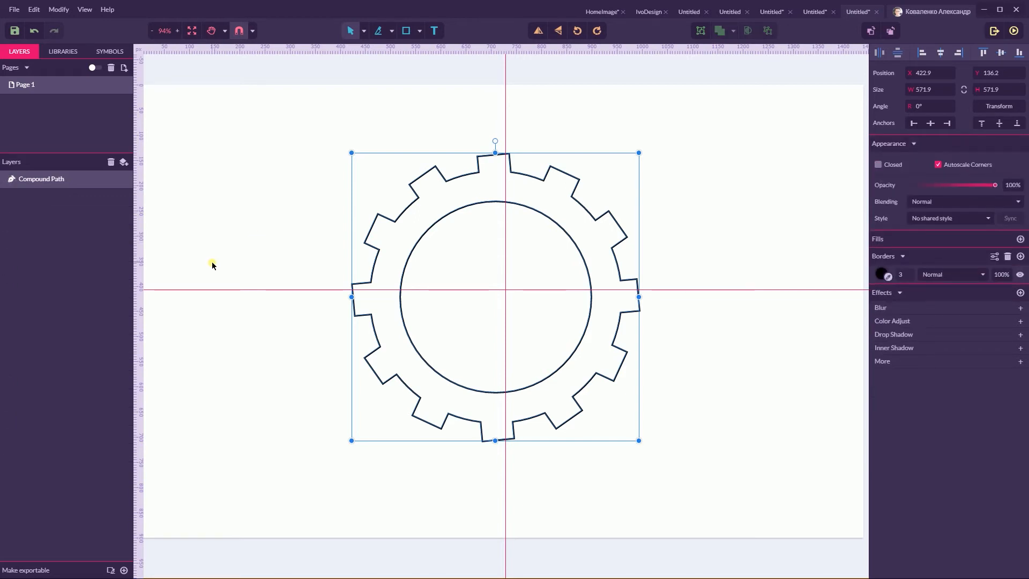
click(59, 9)
mouse_move(138, 213)
click(286, 127)
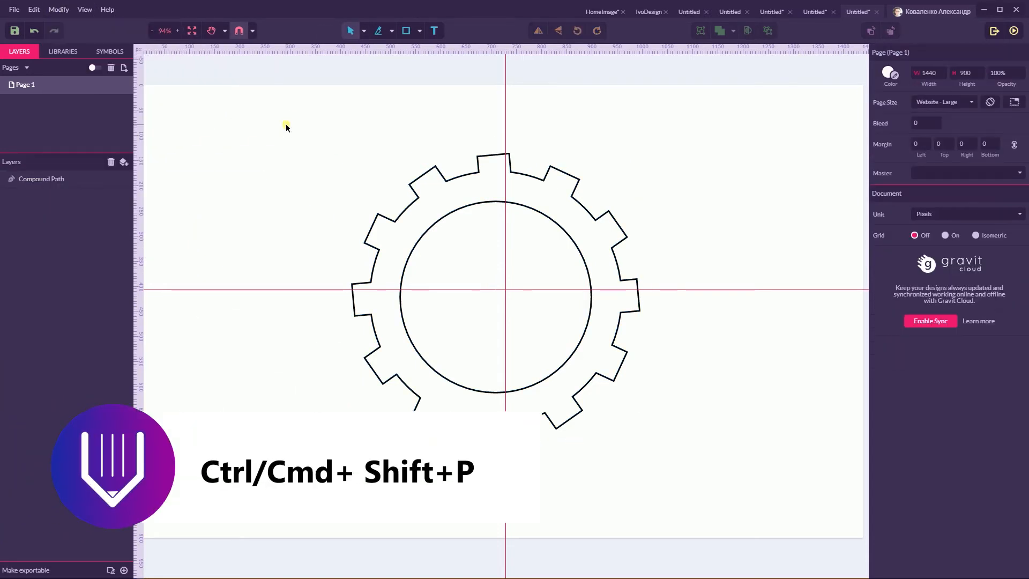
Move the gear to X 443.3, Y 114.9, centred on the vertical guide, and align the horizontal guide with its centre.
click(411, 206)
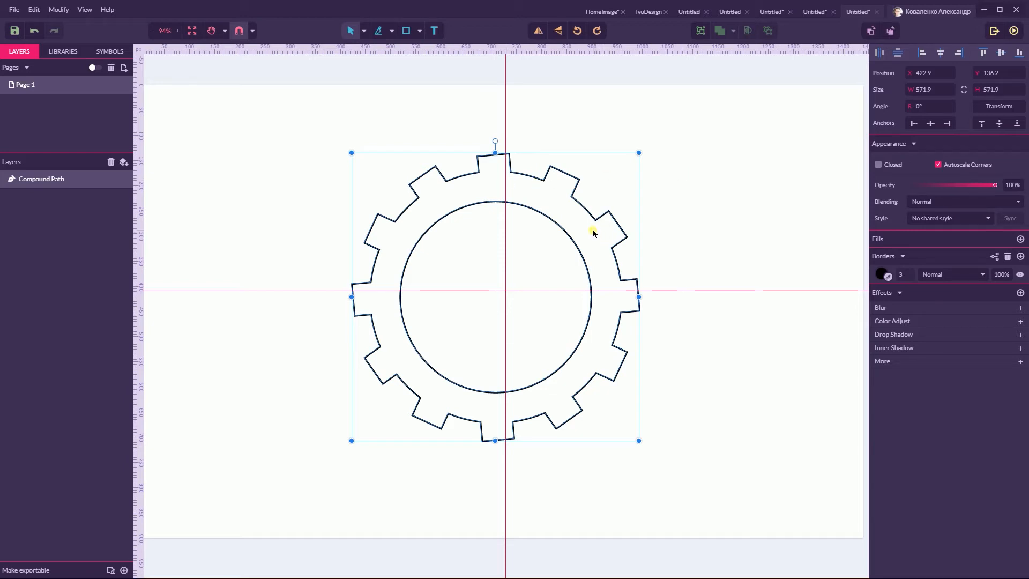
click(420, 31)
click(438, 64)
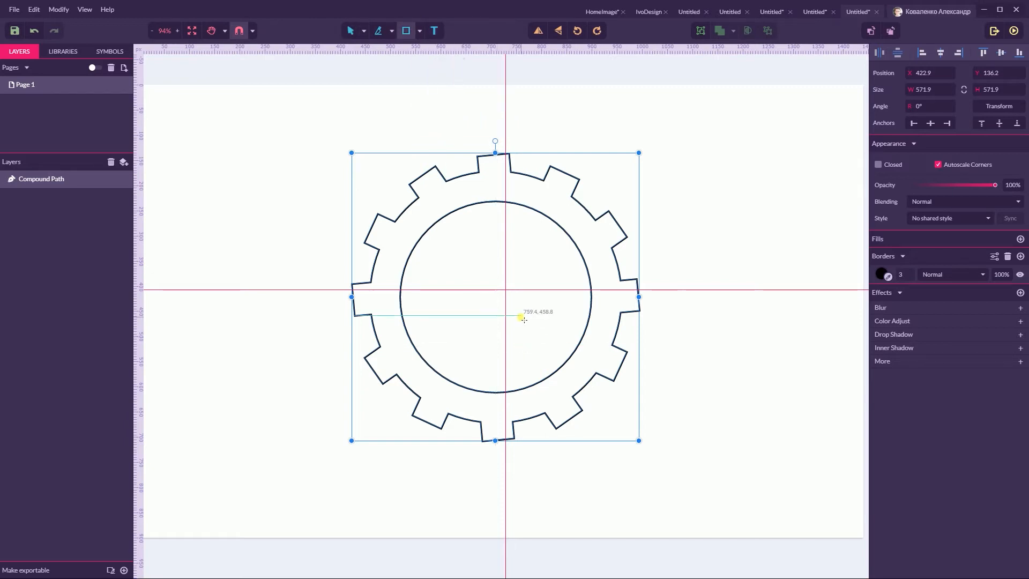
click(364, 30)
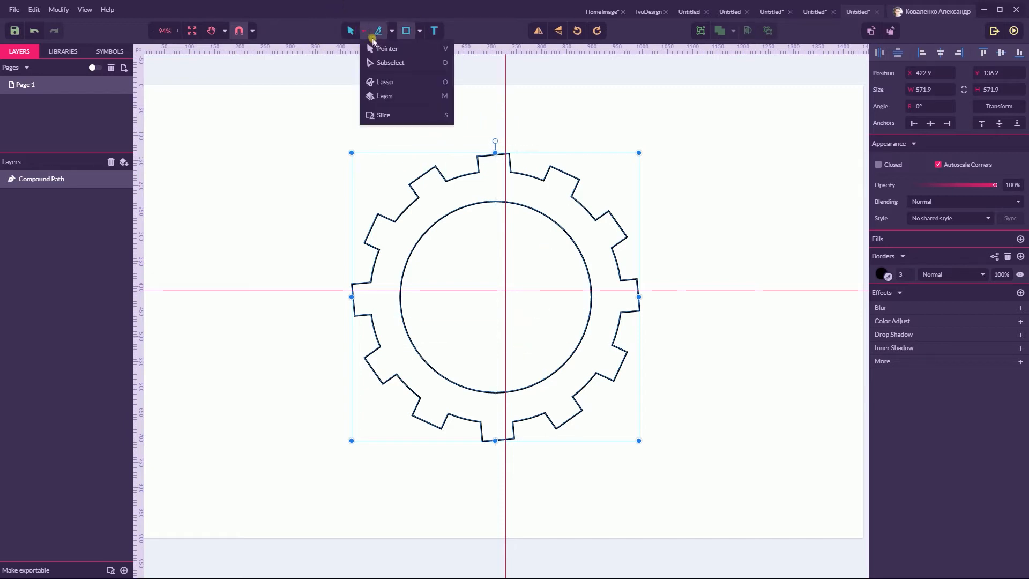
click(380, 46)
drag(499, 234, 513, 193)
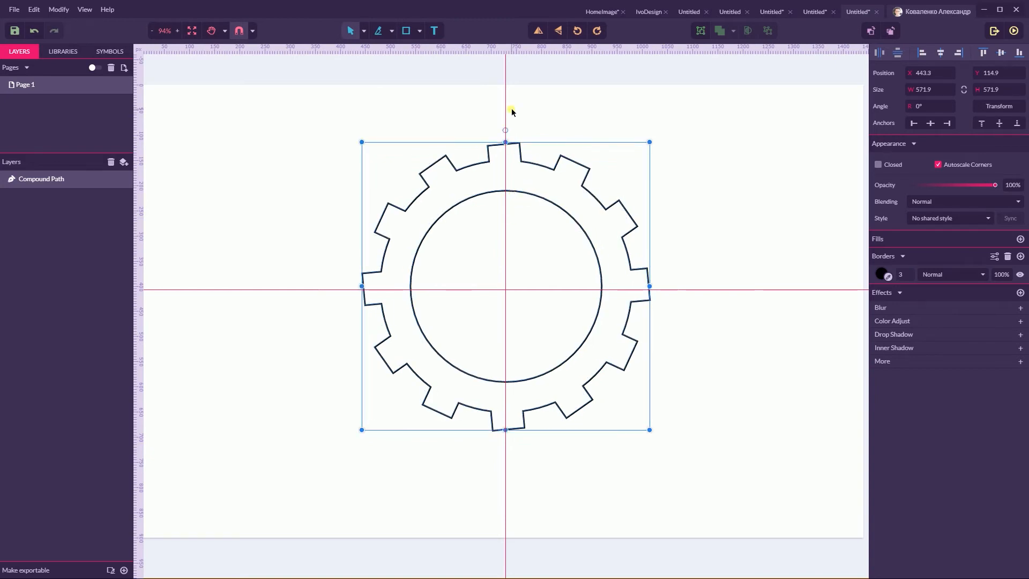
drag(435, 293, 438, 287)
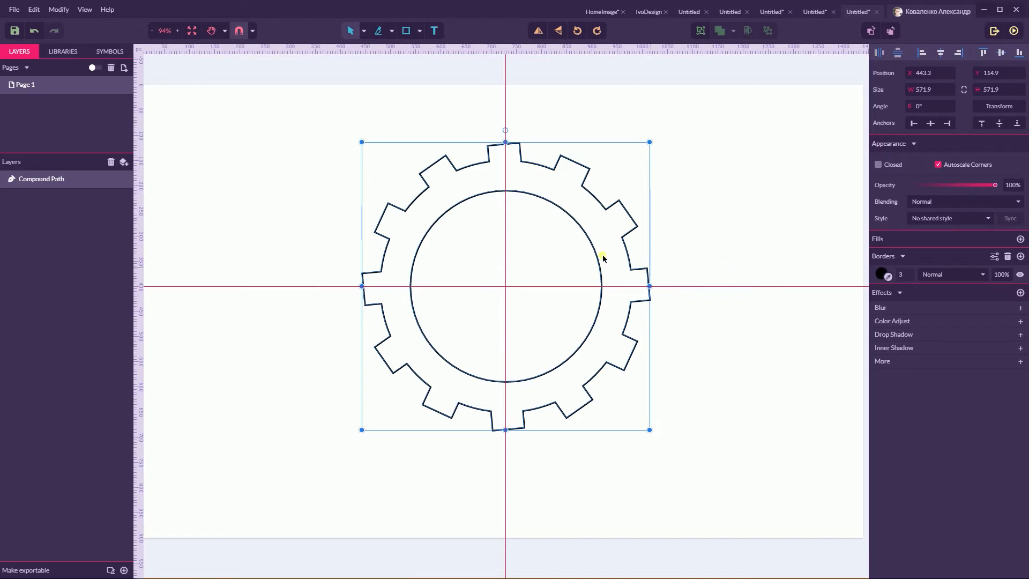
click(420, 30)
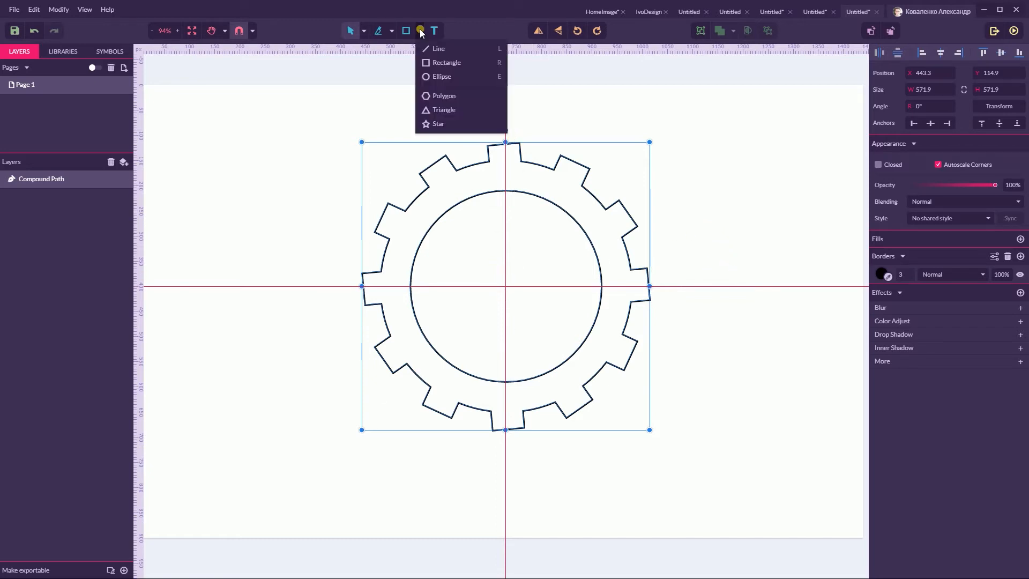
click(442, 62)
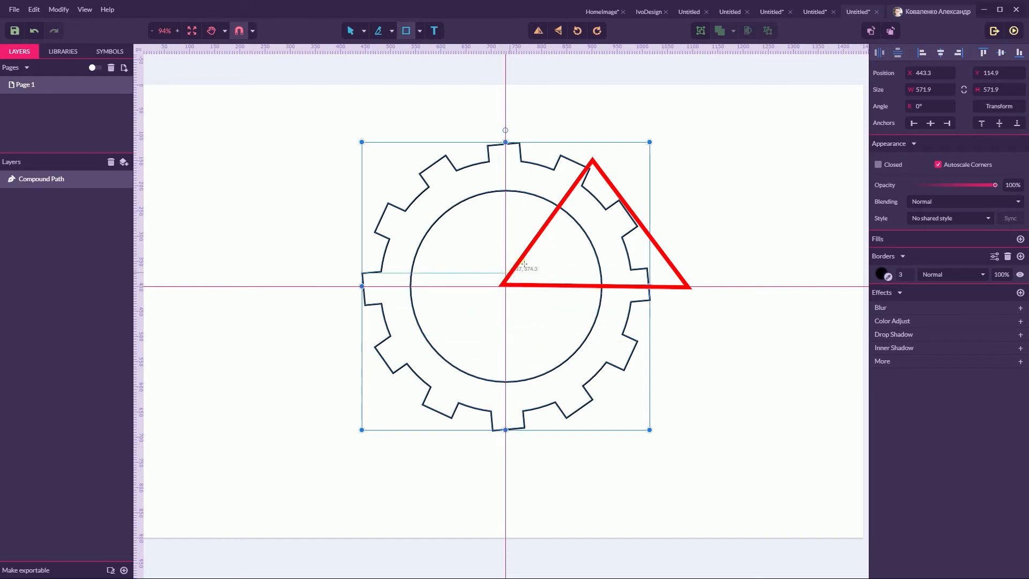
drag(522, 287, 627, 317)
key(ctrl+z)
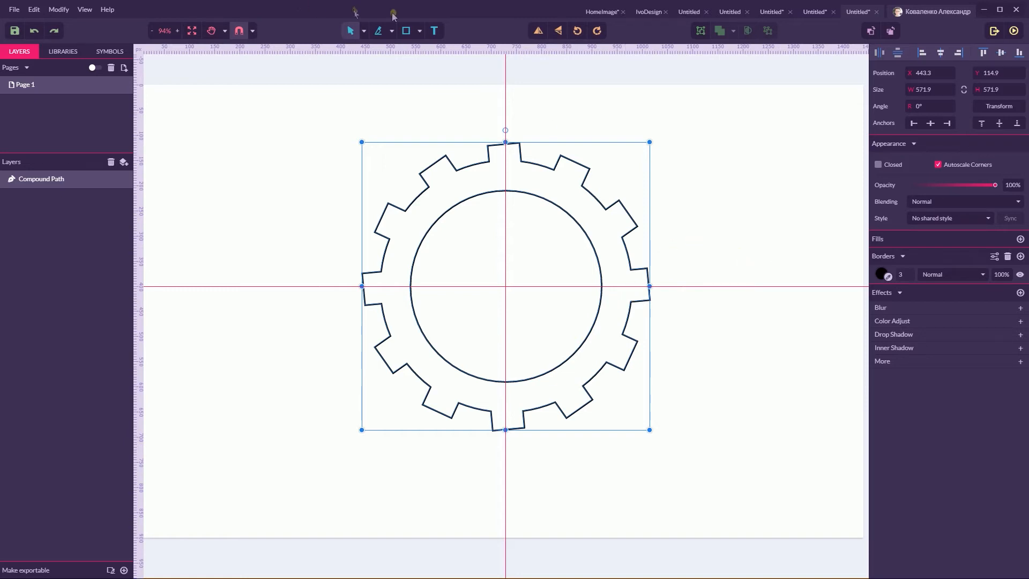
Draw a rectangle about 173 px wide inside the gear's inner circle and set its height to 60 px.
click(419, 31)
click(445, 63)
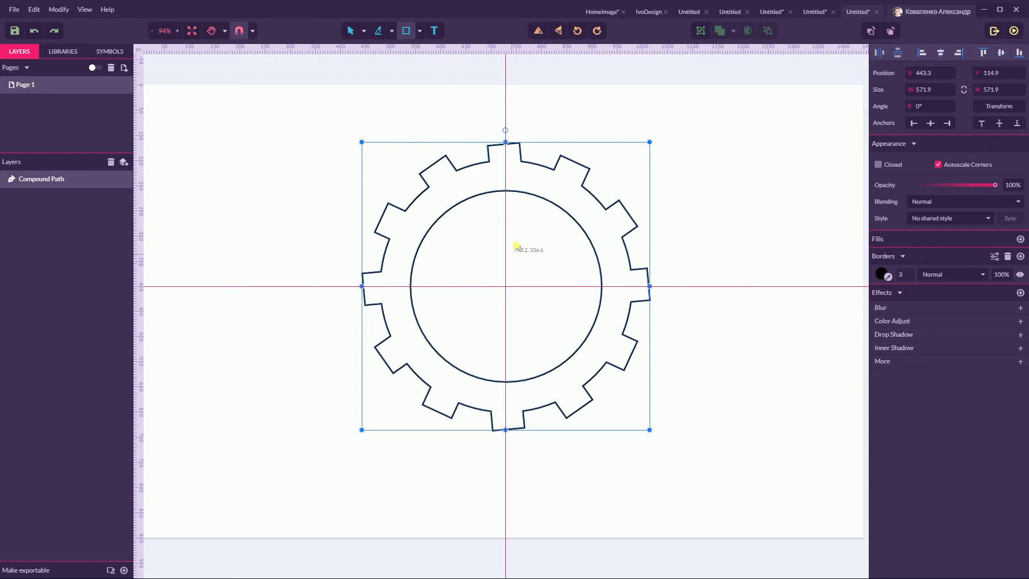
drag(477, 217, 563, 247)
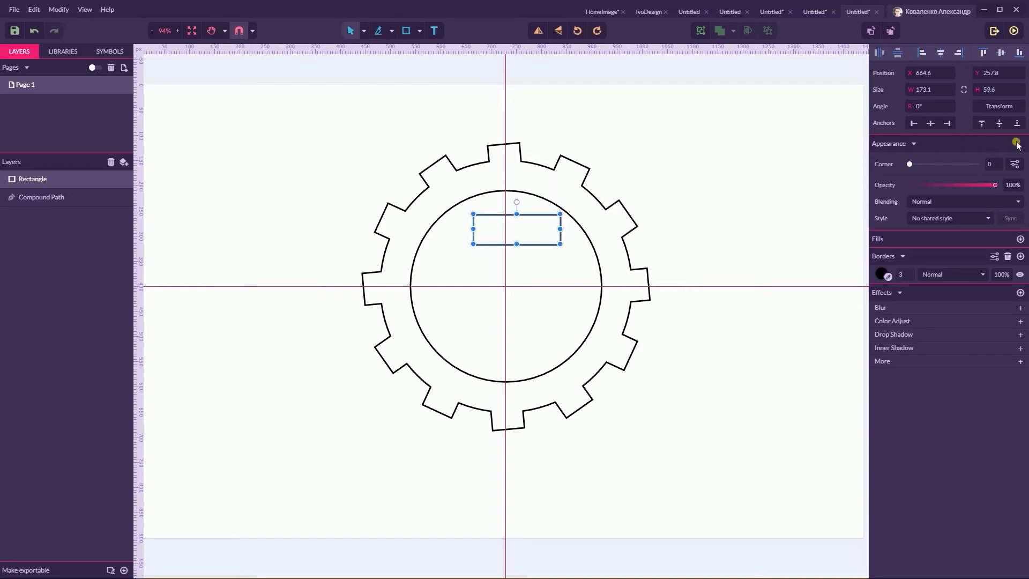
click(1005, 91)
text(60.6)
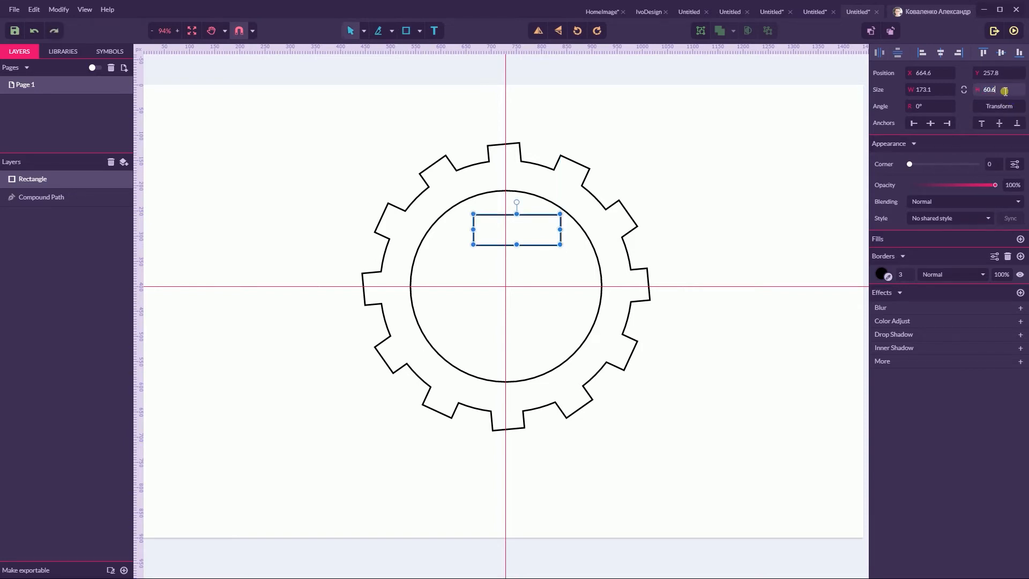
key(Return)
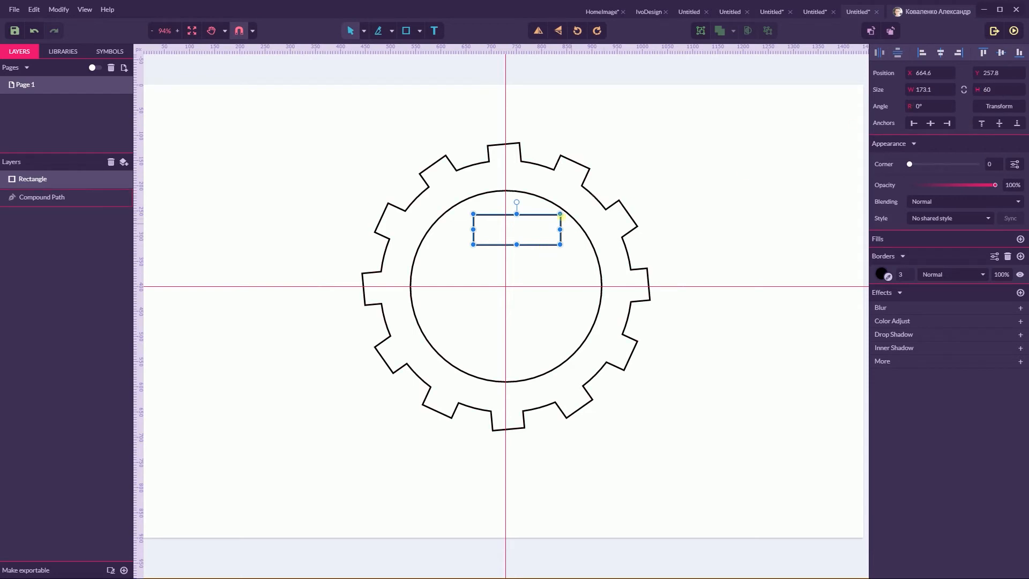
Place the rectangle's upper-left corner at the gear's centre and resize it to about 235.6 × 65.6 px, ending inside the gear's rim.
drag(547, 217, 631, 300)
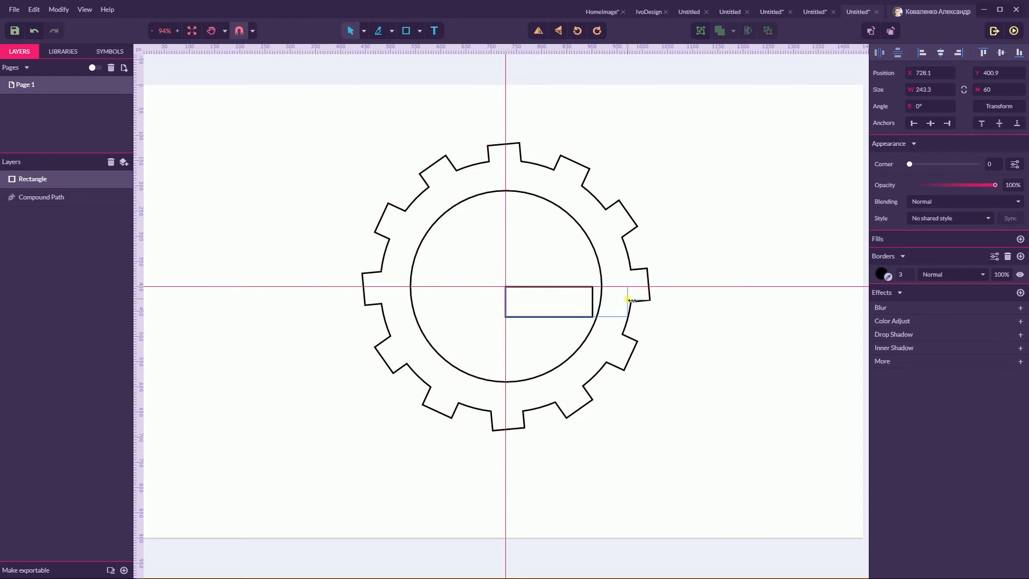
drag(629, 301, 630, 300)
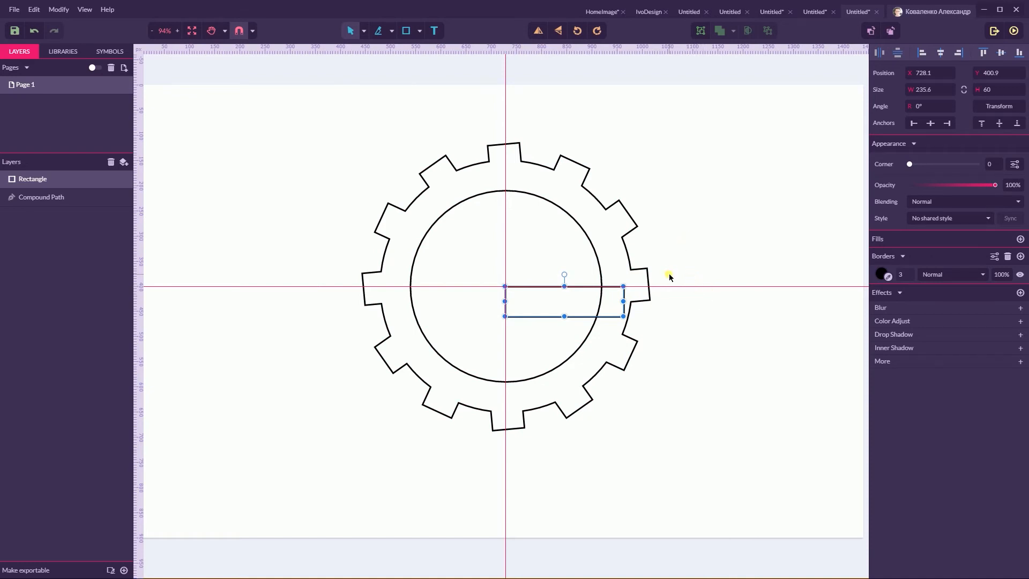
drag(629, 302, 629, 302)
click(685, 343)
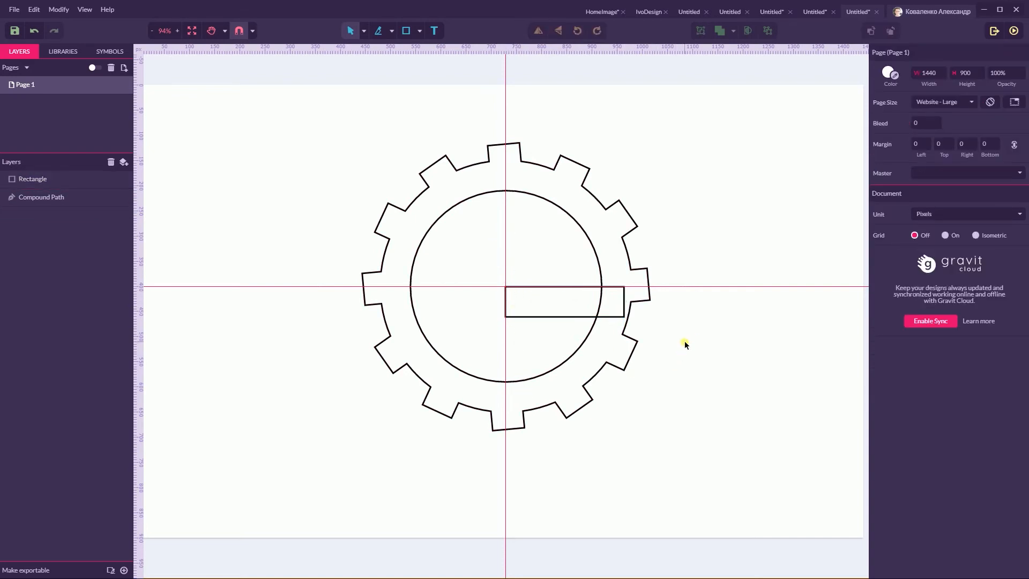
click(556, 316)
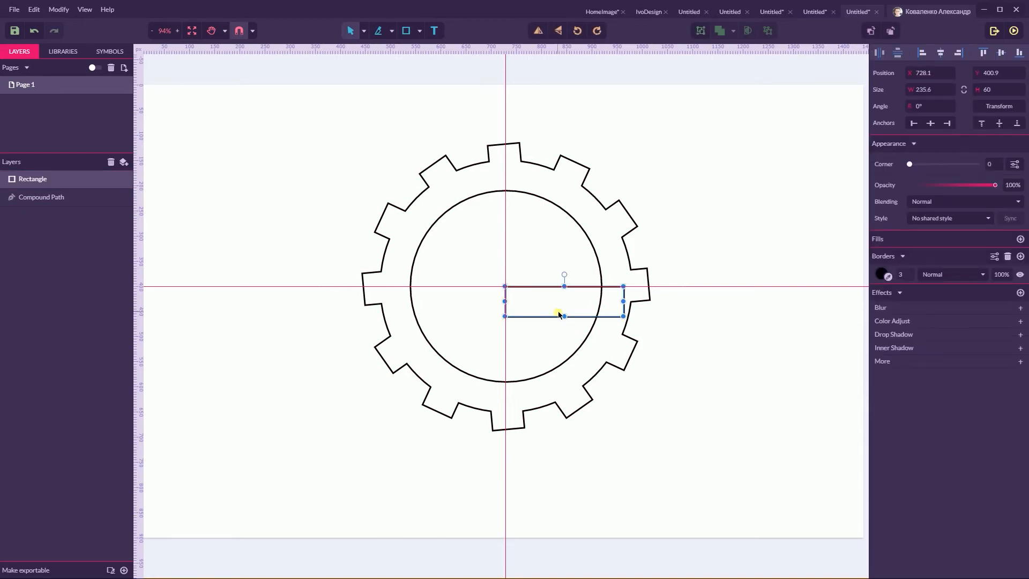
drag(564, 317, 564, 320)
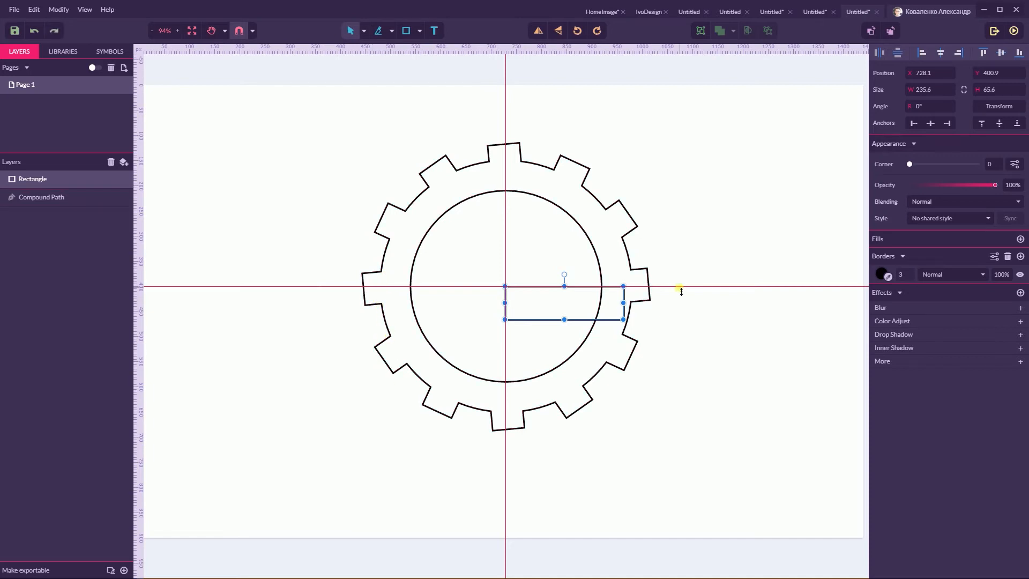
Duplicate the rectangle directly above itself, convert the copy to a path and pick its upper corner points.
drag(586, 326, 587, 294)
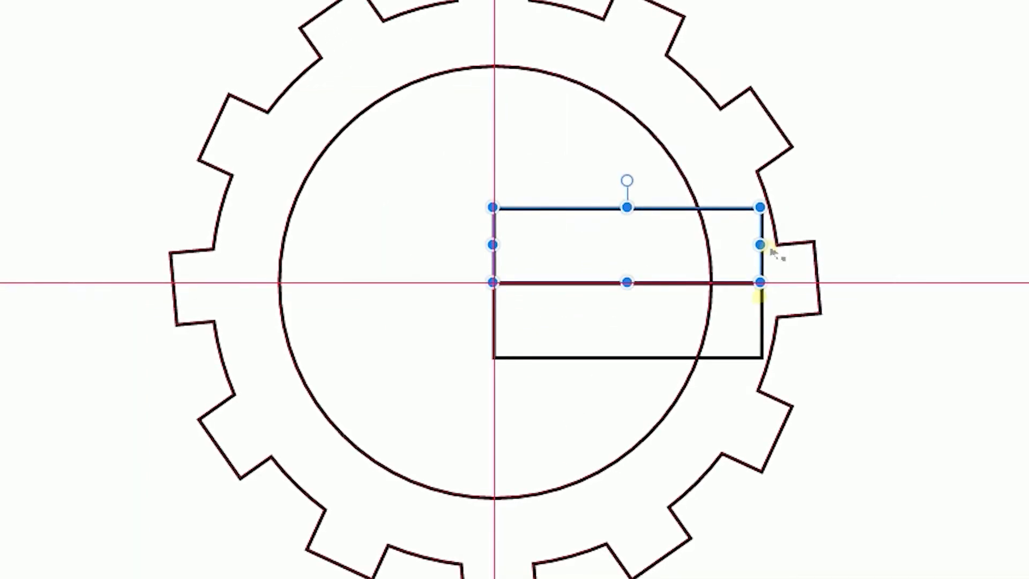
drag(677, 210, 667, 277)
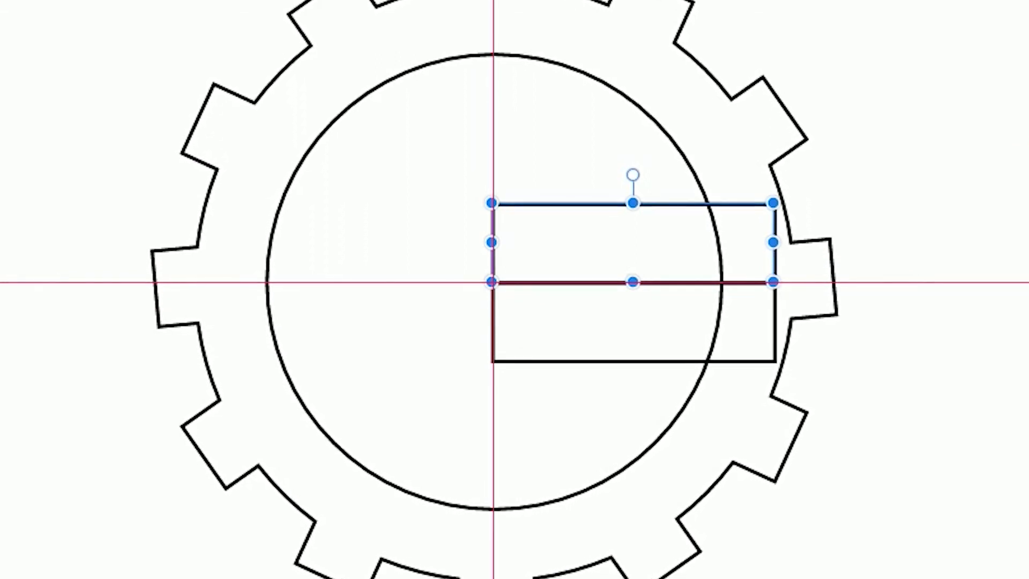
key(a)
click(492, 204)
click(775, 204)
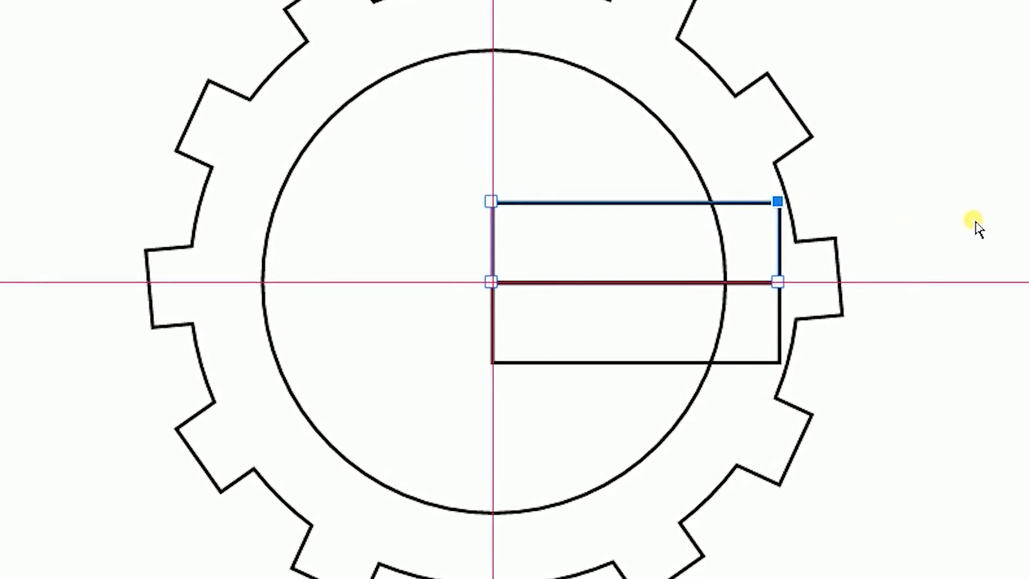
key(Escape)
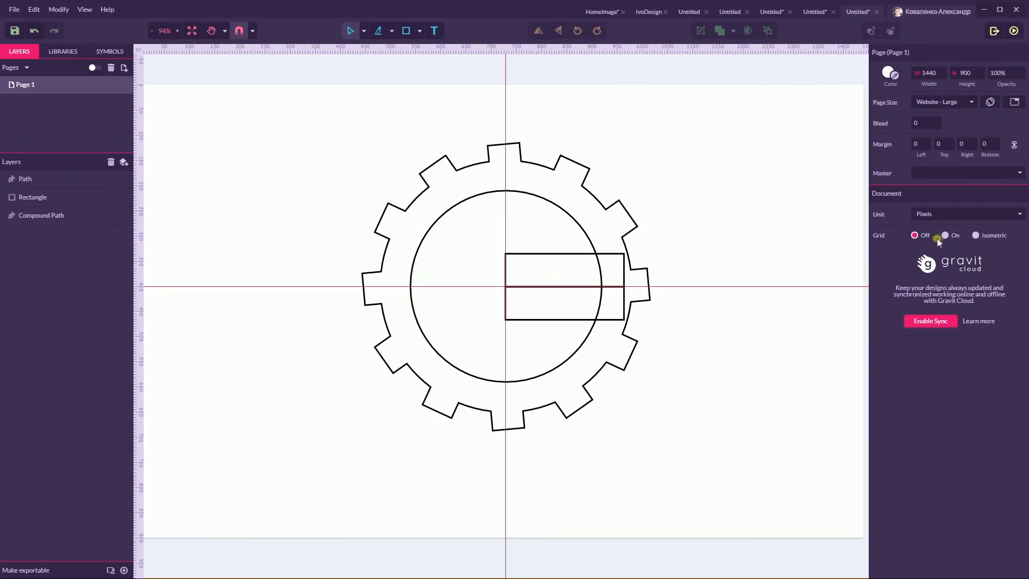
Turn on the document's isometric grid.
click(945, 236)
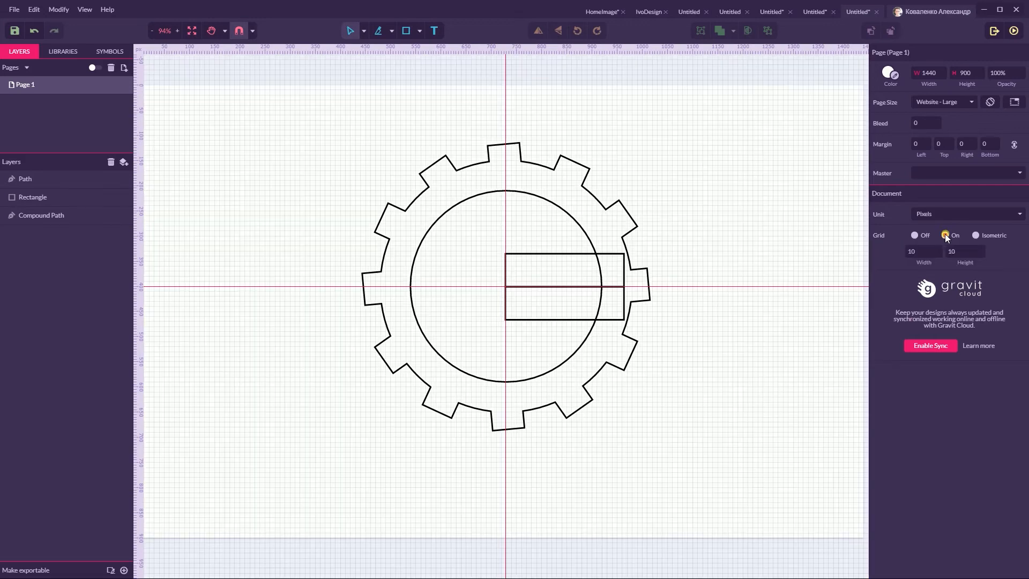
click(975, 236)
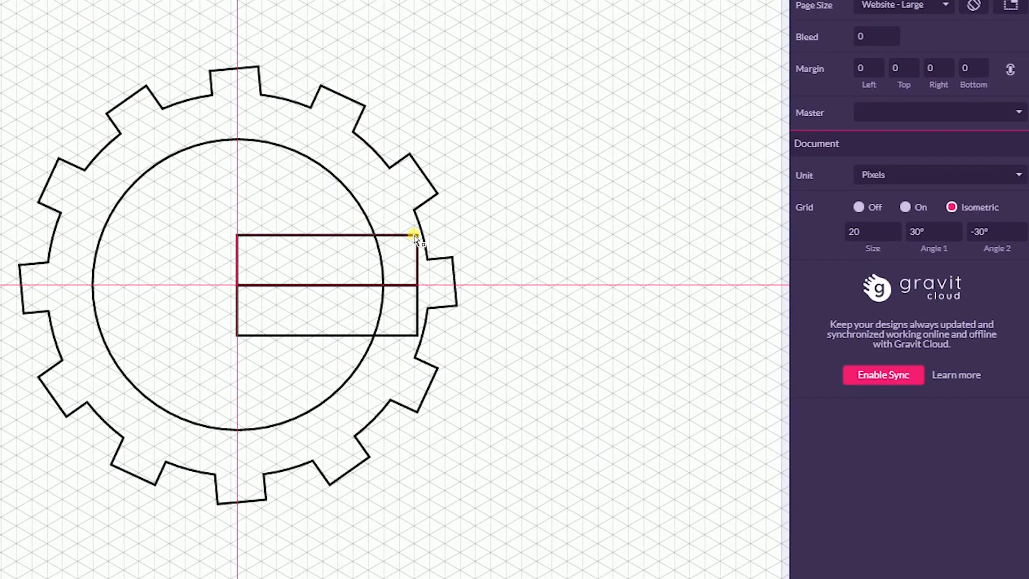
click(417, 238)
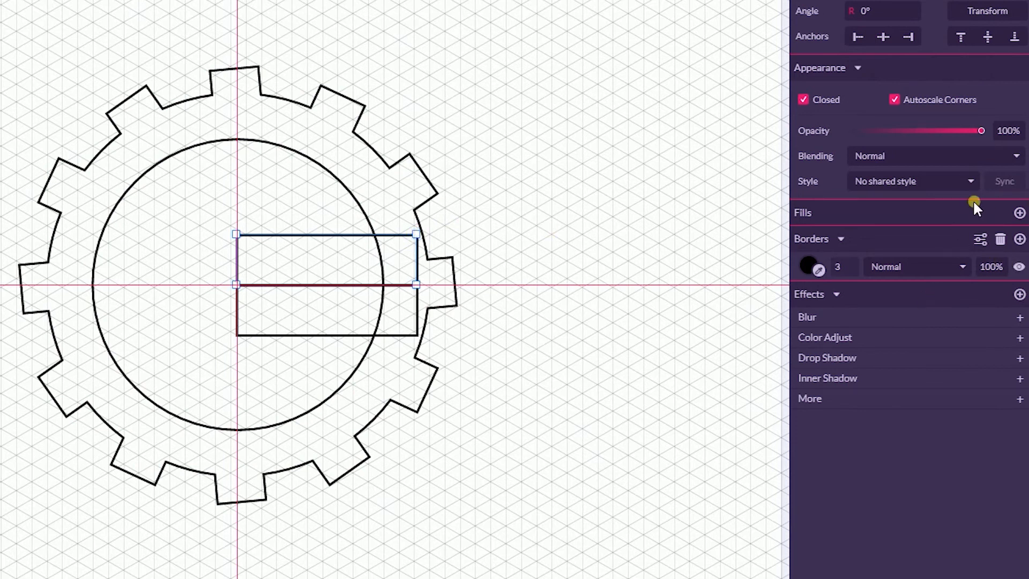
click(627, 293)
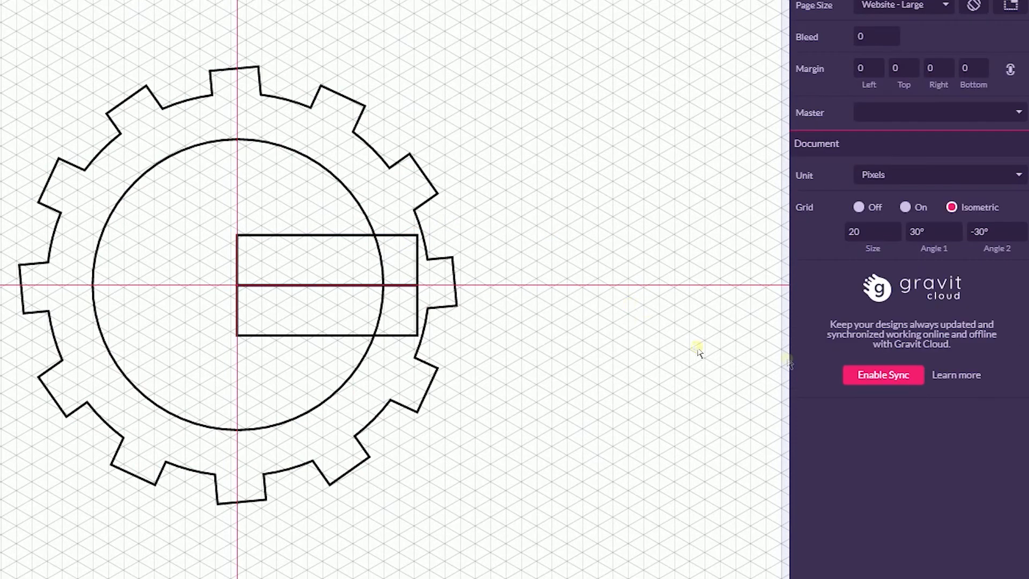
click(991, 235)
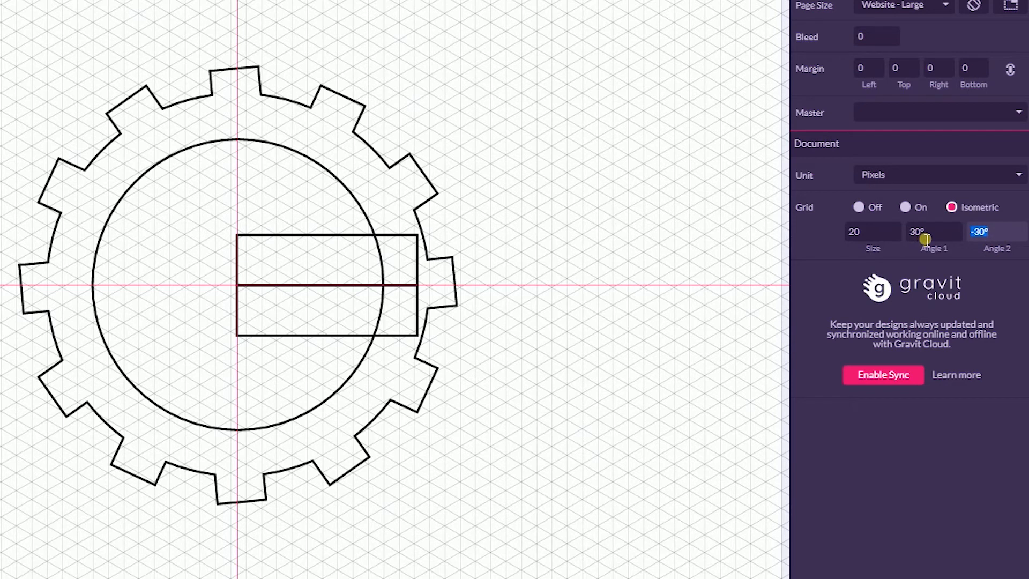
Reshape the upper path's corners into a large wedge extending past the gear's right side, its upper edge following the isometric grid's 30° lines.
click(417, 235)
drag(417, 236, 429, 76)
drag(237, 232, 243, 186)
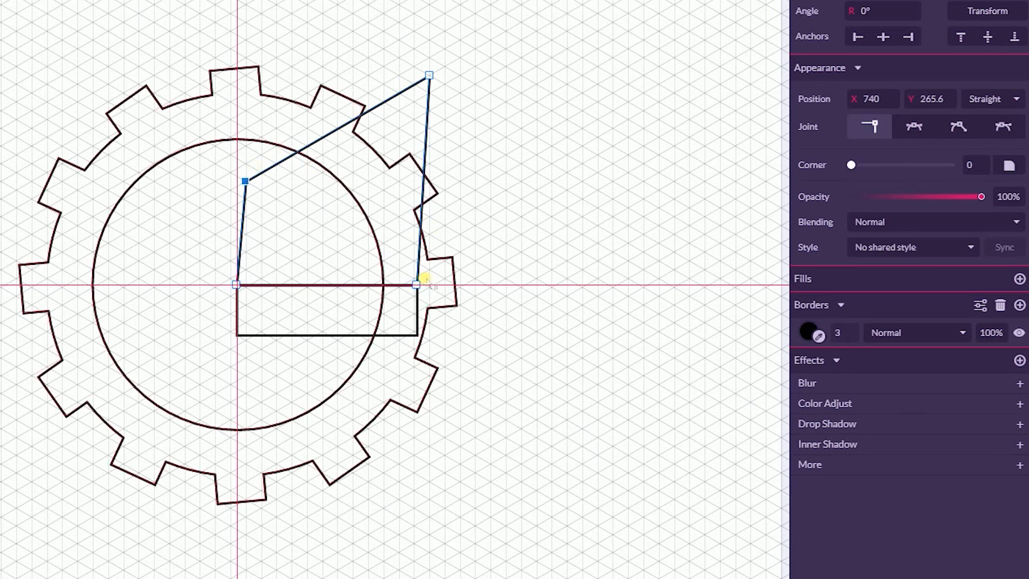
drag(418, 285, 612, 292)
click(429, 75)
drag(432, 75, 603, 0)
click(634, 90)
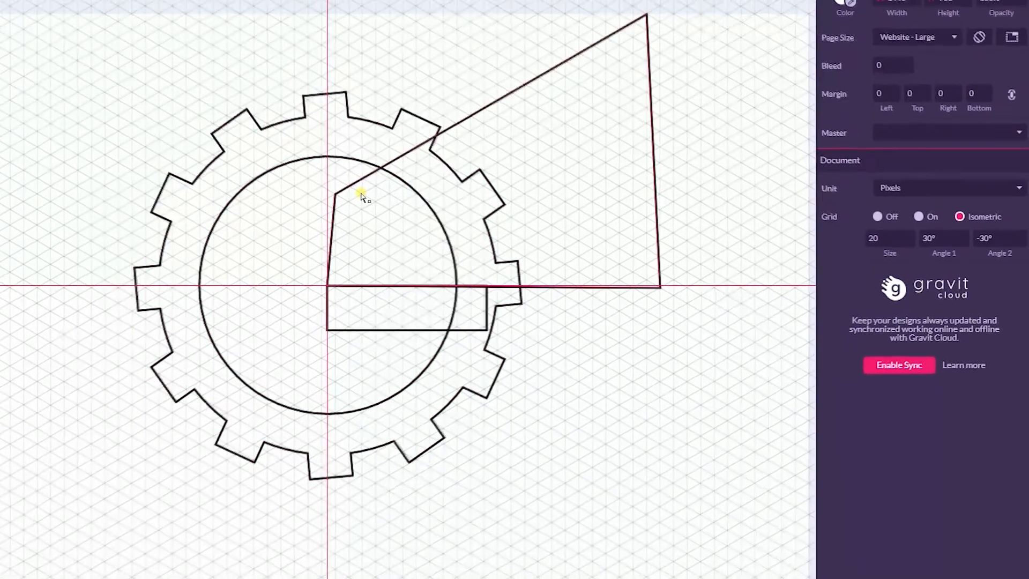
Subtract the wedge-shaped path from the gear, keeping the cut gear at its original position.
click(364, 30)
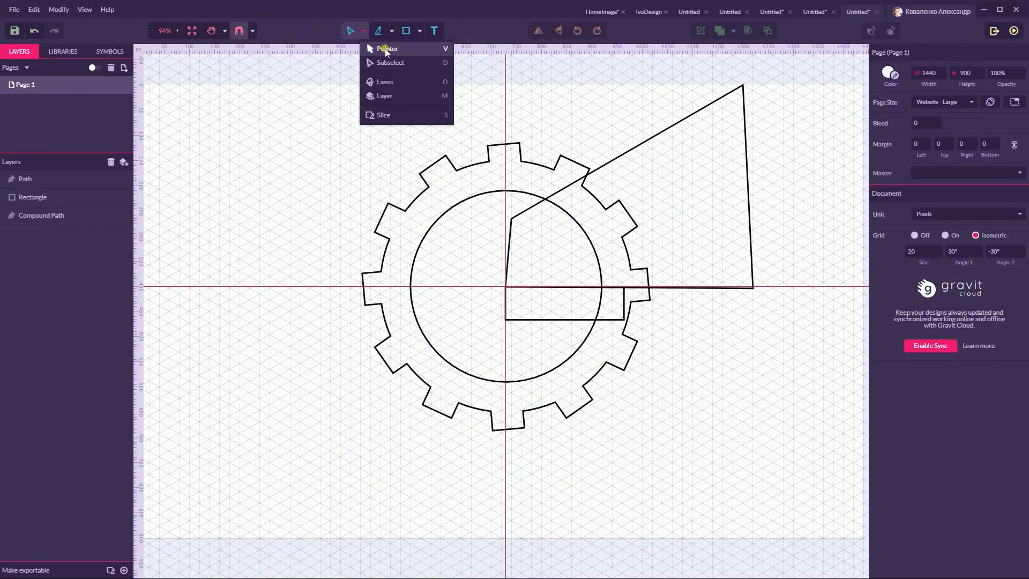
click(386, 49)
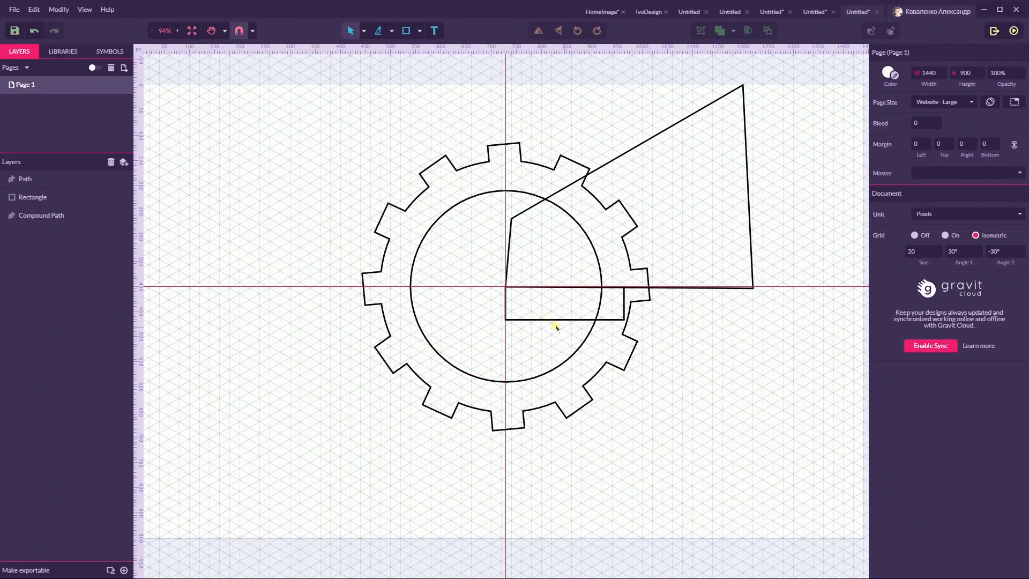
click(539, 166)
drag(758, 279, 762, 280)
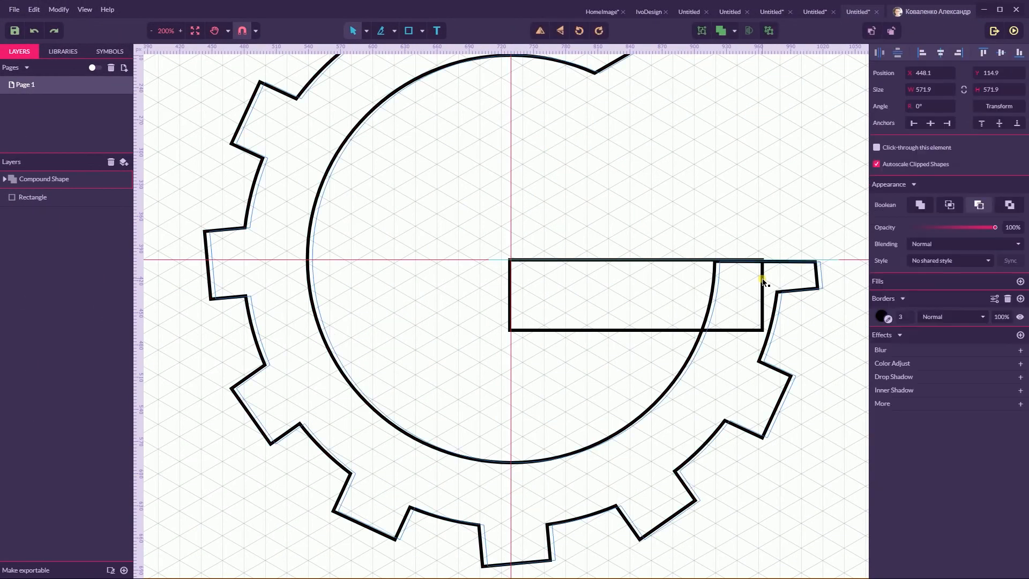
key(ctrl+z)
Move the rectangle to X 729, Y 402.3 so its upper edge lines up with the gear's horizontal cut edge.
drag(566, 332, 562, 339)
key(Right)
key(Right)
key(Right)
key(Right)
key(Right)
key(Right)
key(Right)
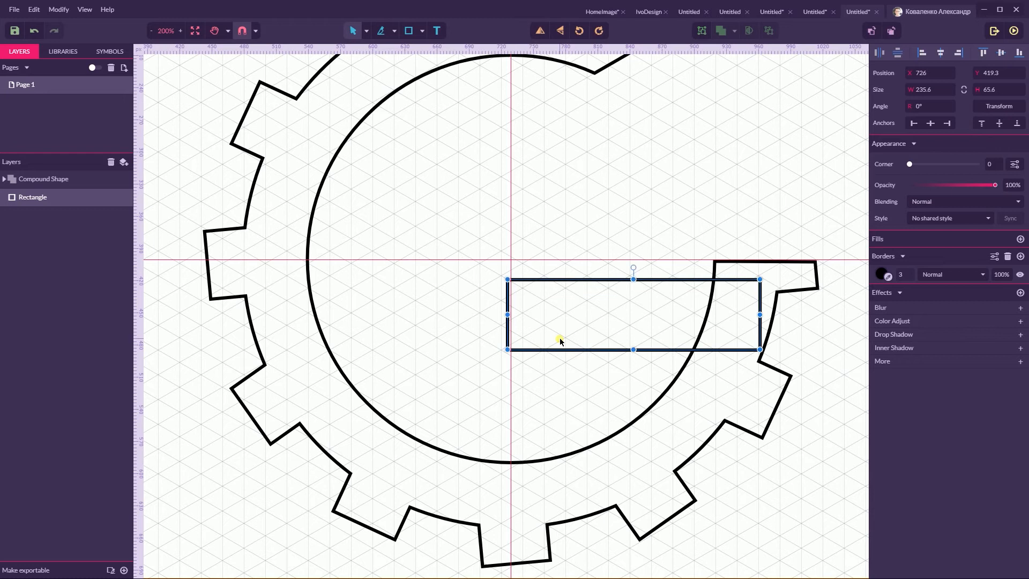
key(Right)
key(Up)
key(Up)
key(Up)
key(Up)
key(Up)
key(Up)
key(Up)
key(Up)
key(Up)
key(Up)
key(Up)
key(Up)
key(Up)
key(Up)
key(Up)
key(Up)
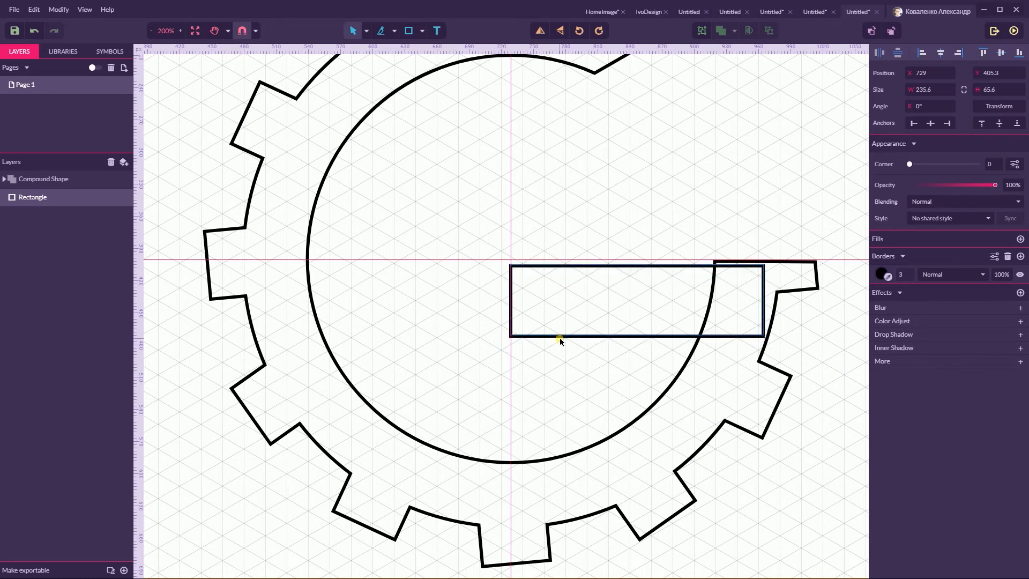
key(Up)
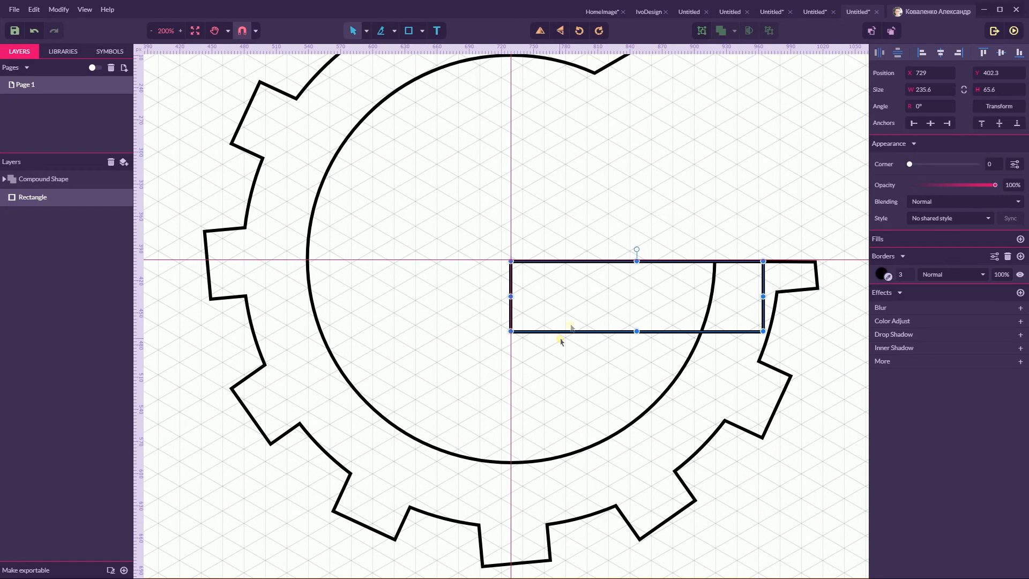
Unite the cut gear and the rectangle into one G-shaped compound shape.
click(760, 188)
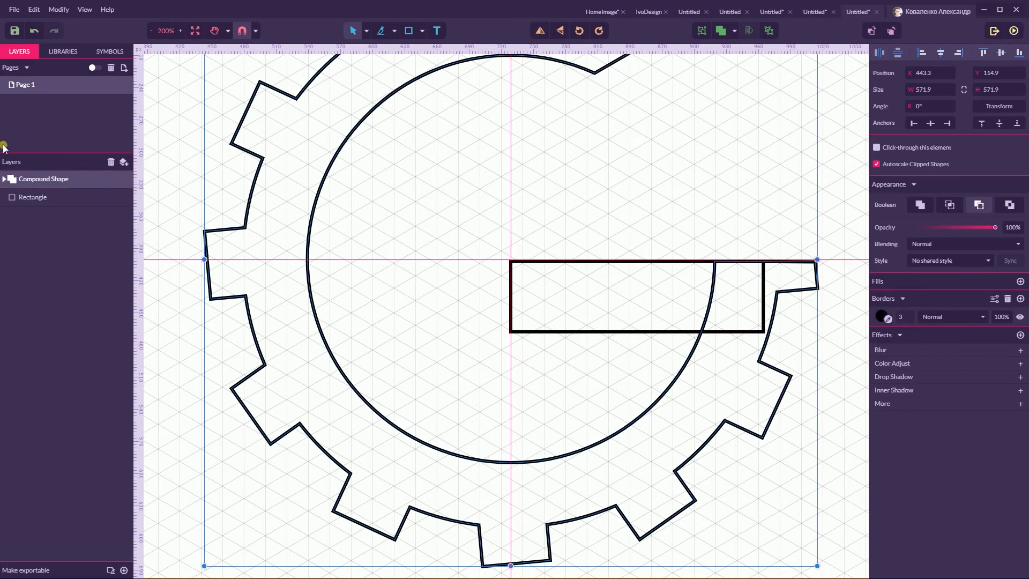
shift+click(21, 196)
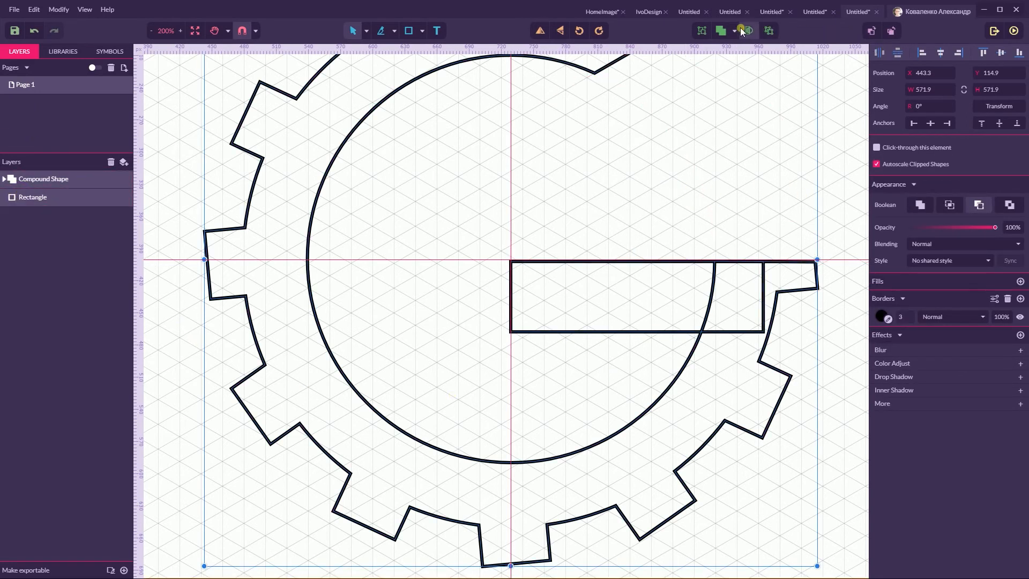
click(720, 30)
double_click(796, 144)
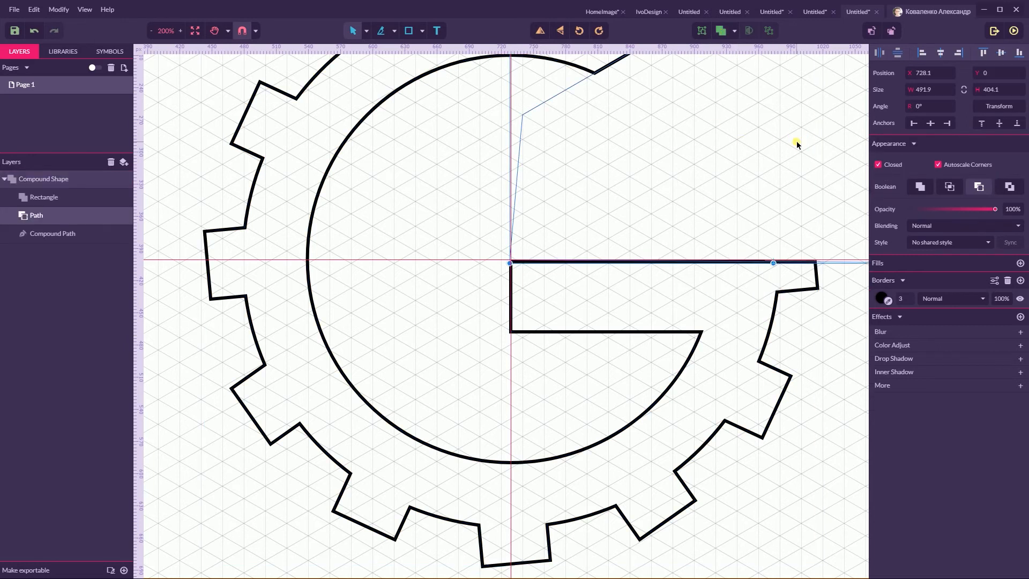
key(ctrl+z)
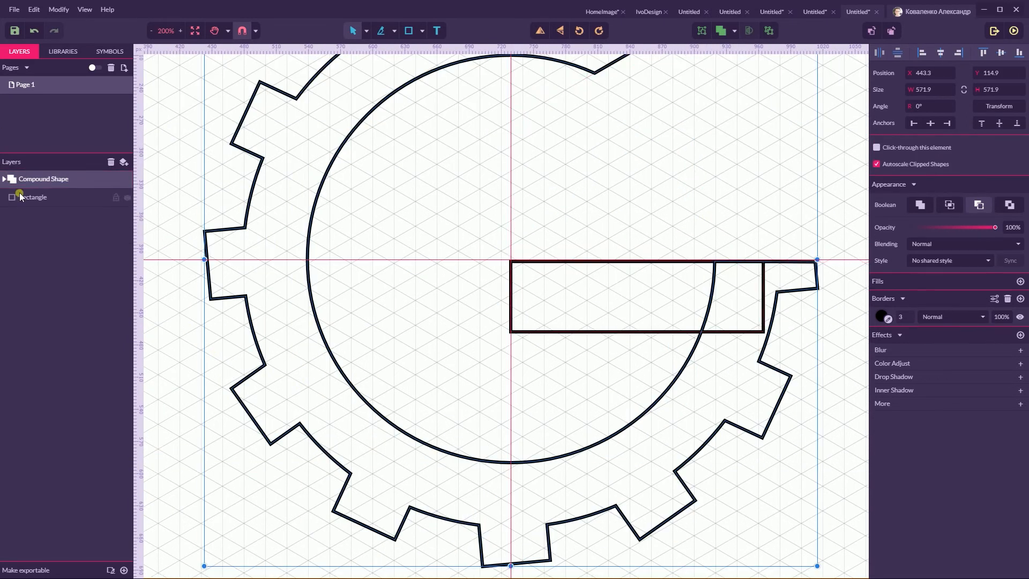
click(720, 31)
double_click(797, 144)
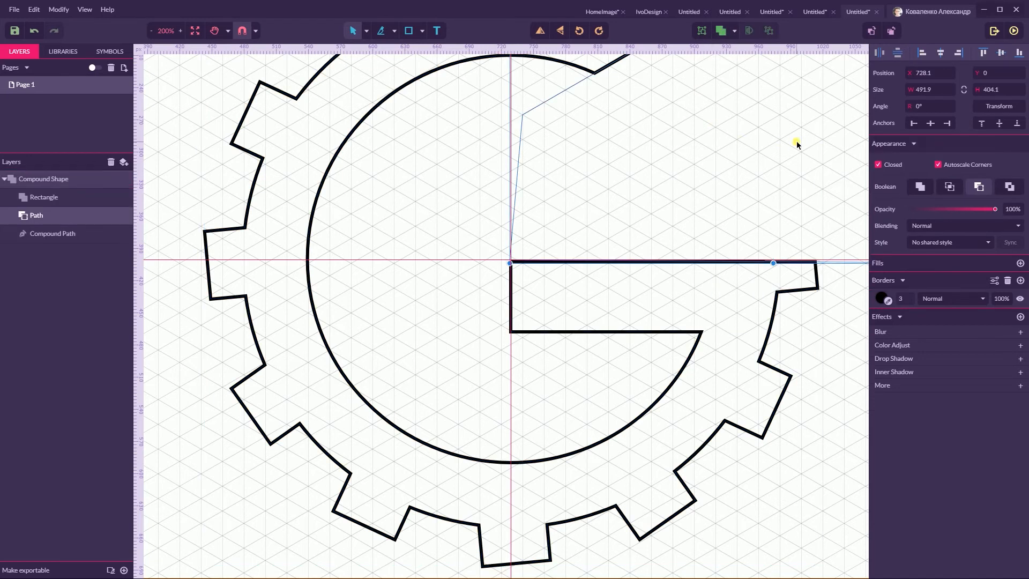
Convert the whole G-shaped compound into a single path.
key(ctrl+minus)
key(ctrl+minus)
key(ctrl+minus)
click(531, 177)
drag(616, 210, 290, 531)
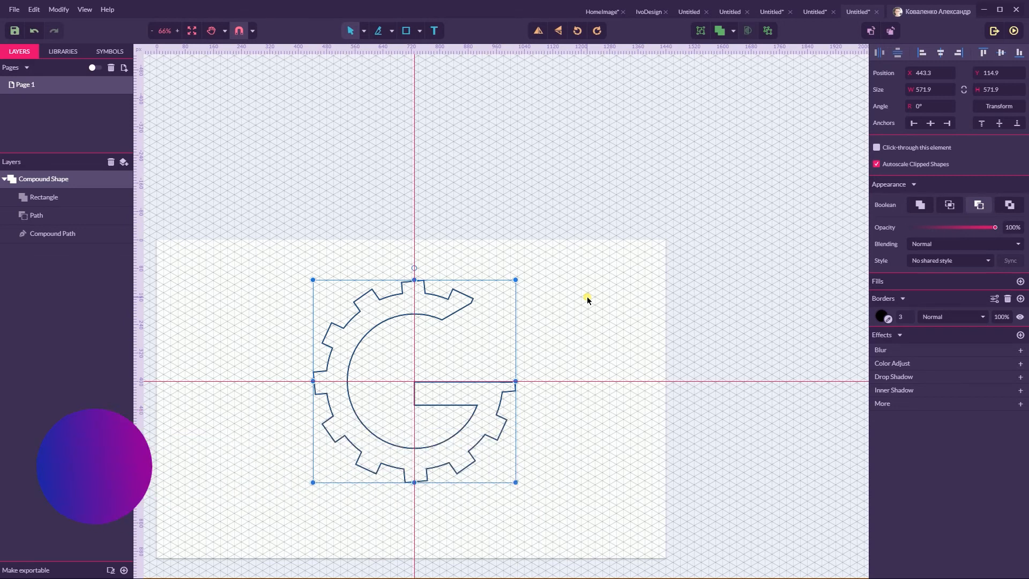
key(ctrl+shift+p)
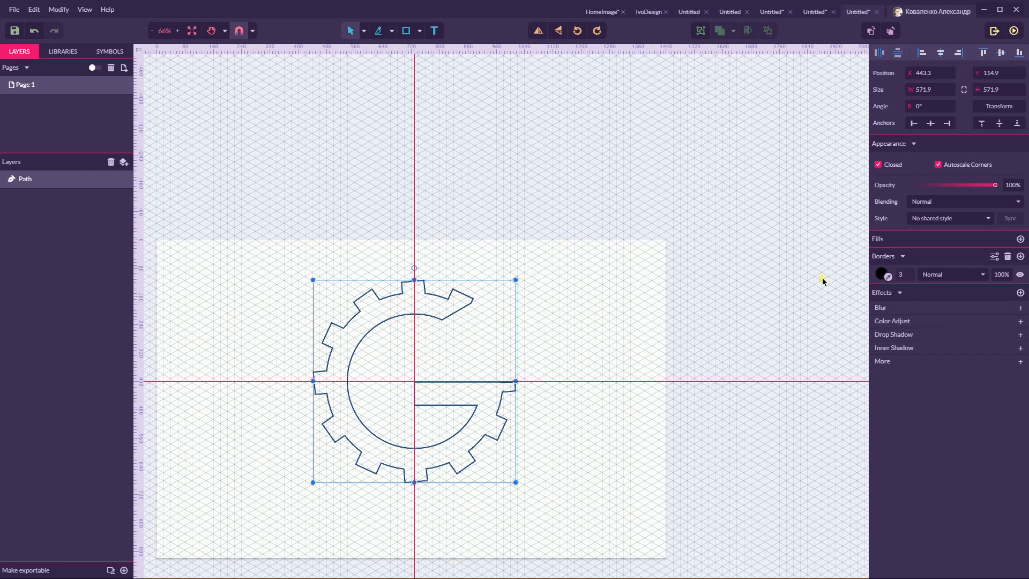
Remove the G path's border and give it a solid reddish-brown fill.
click(1008, 256)
click(1020, 239)
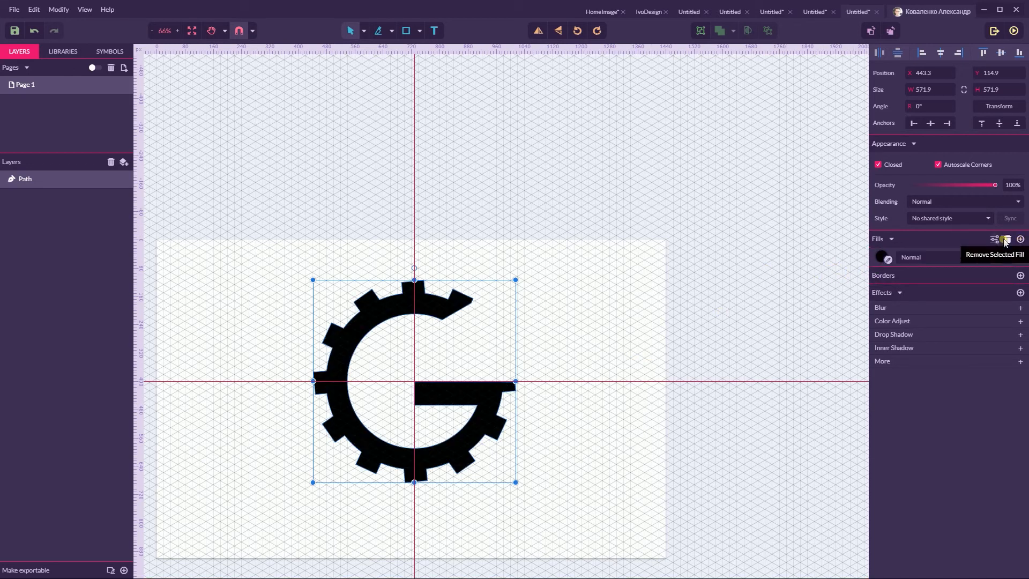
click(881, 257)
drag(919, 294, 925, 306)
click(608, 298)
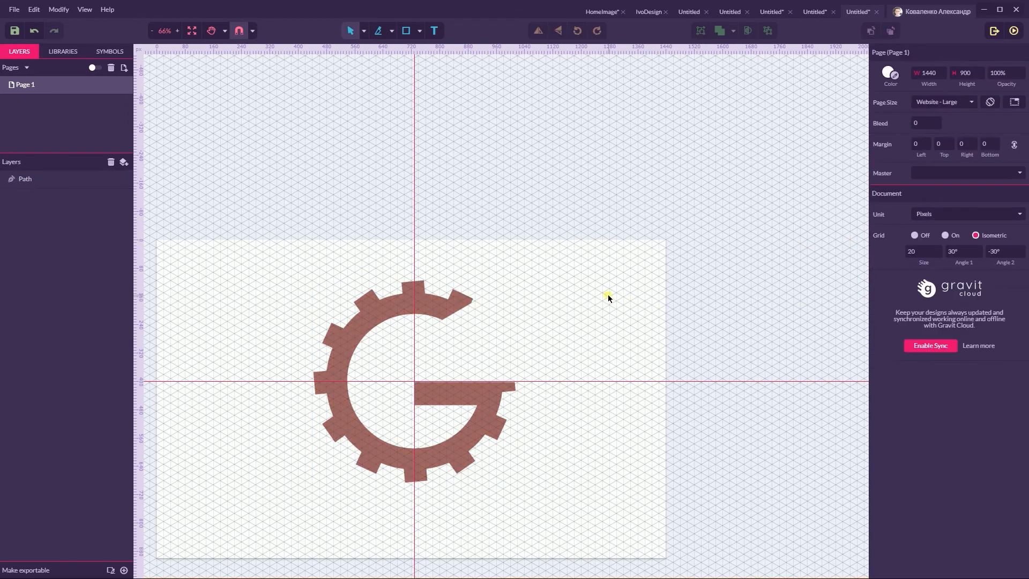
Add a Long Shadow effect to the G path with no fade and 100% opacity.
click(434, 303)
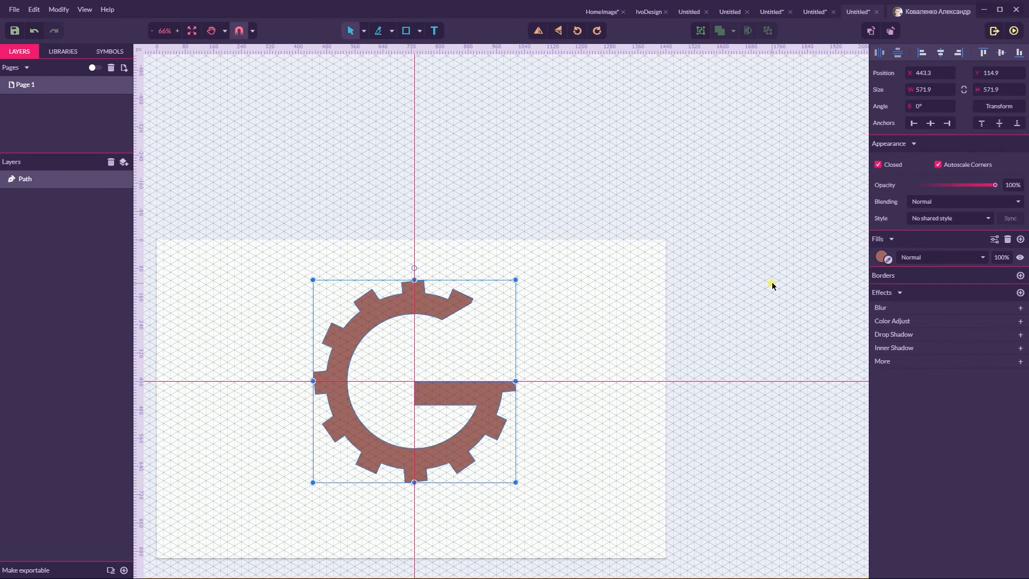
click(890, 360)
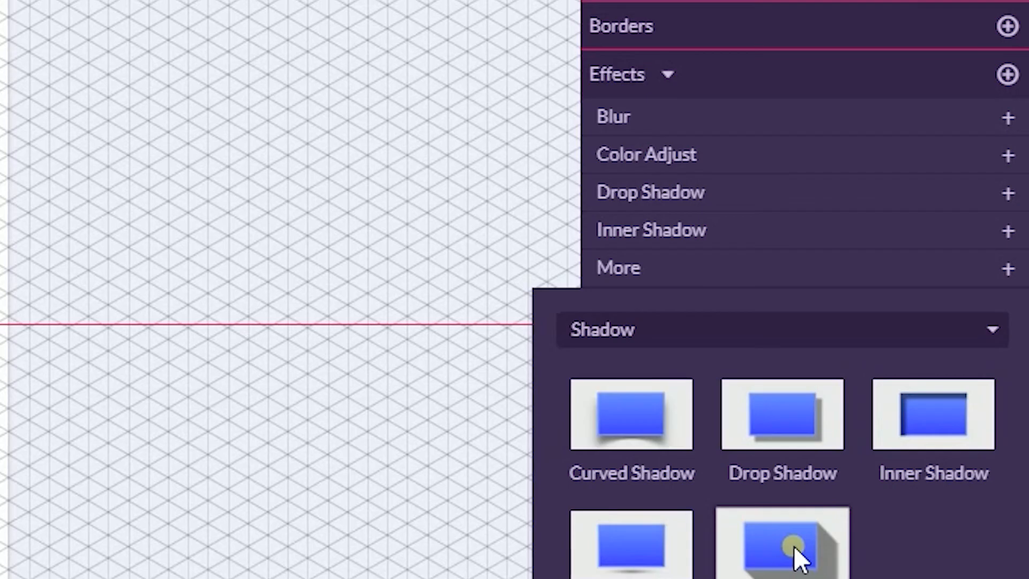
click(946, 464)
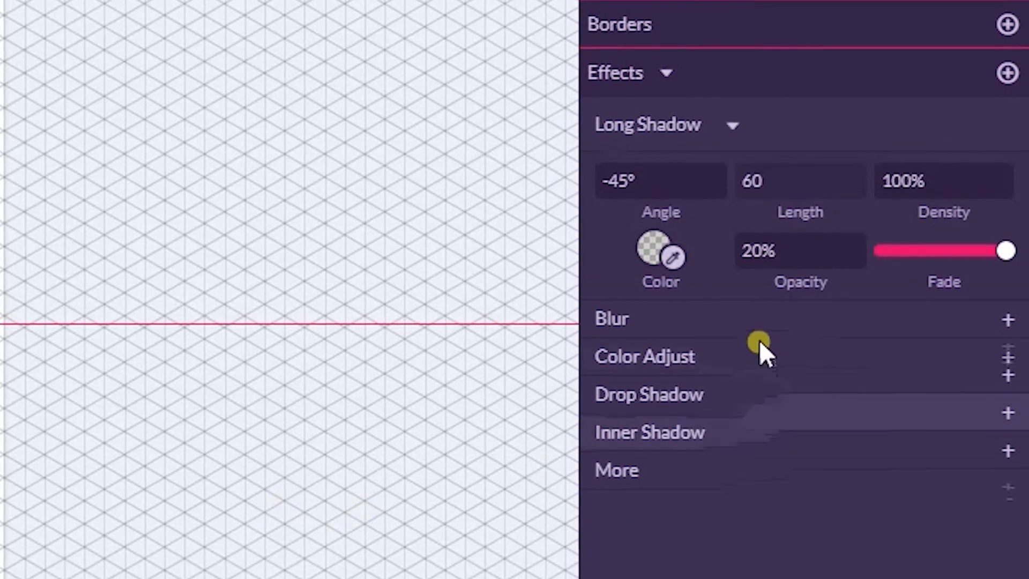
click(955, 250)
click(782, 254)
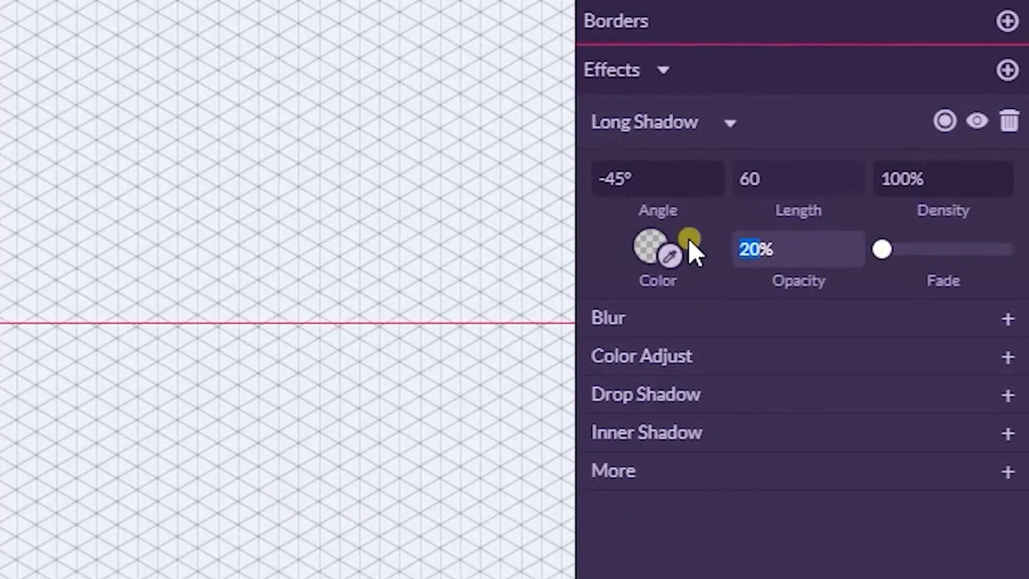
text(100)
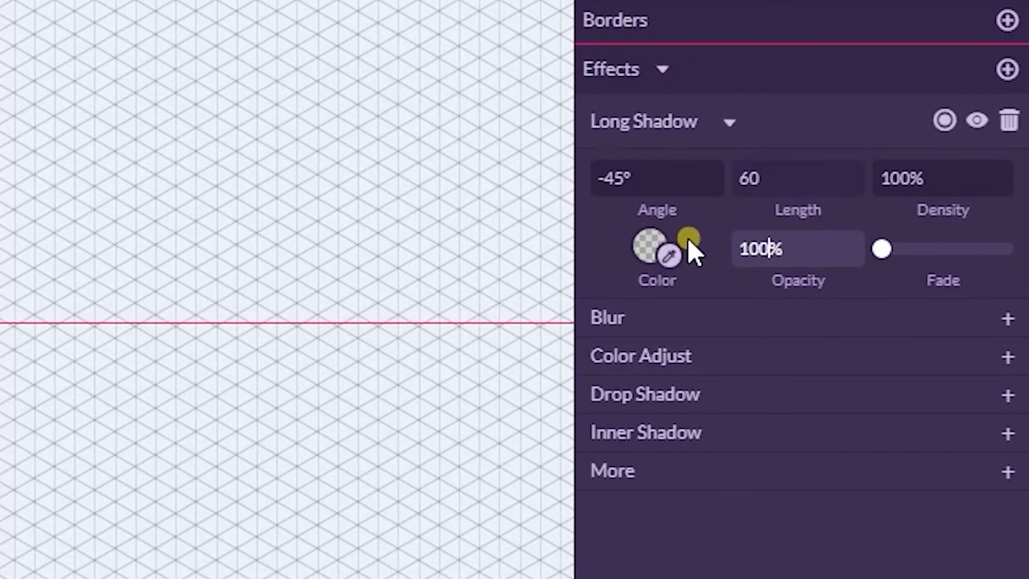
key(Return)
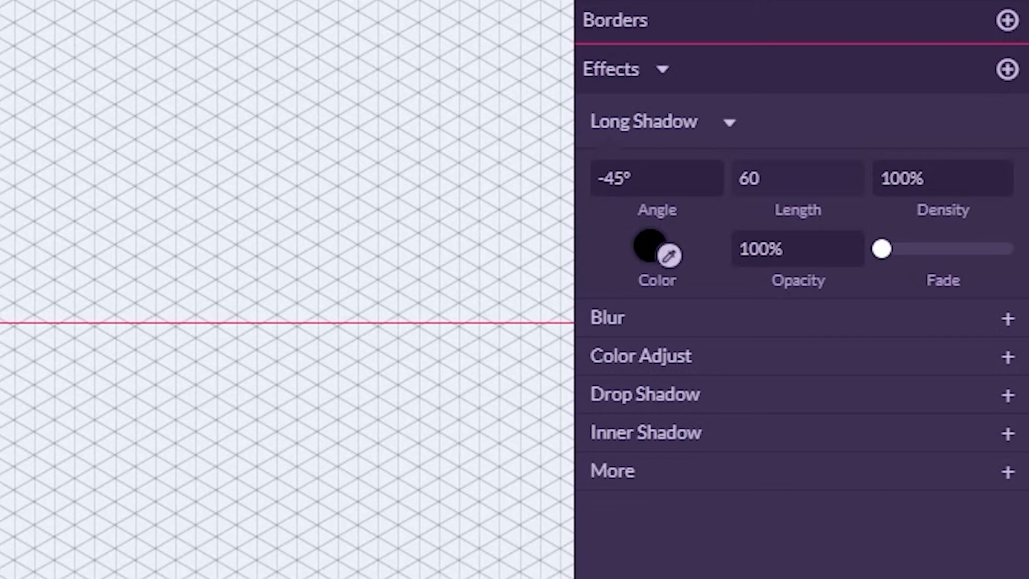
click(278, 338)
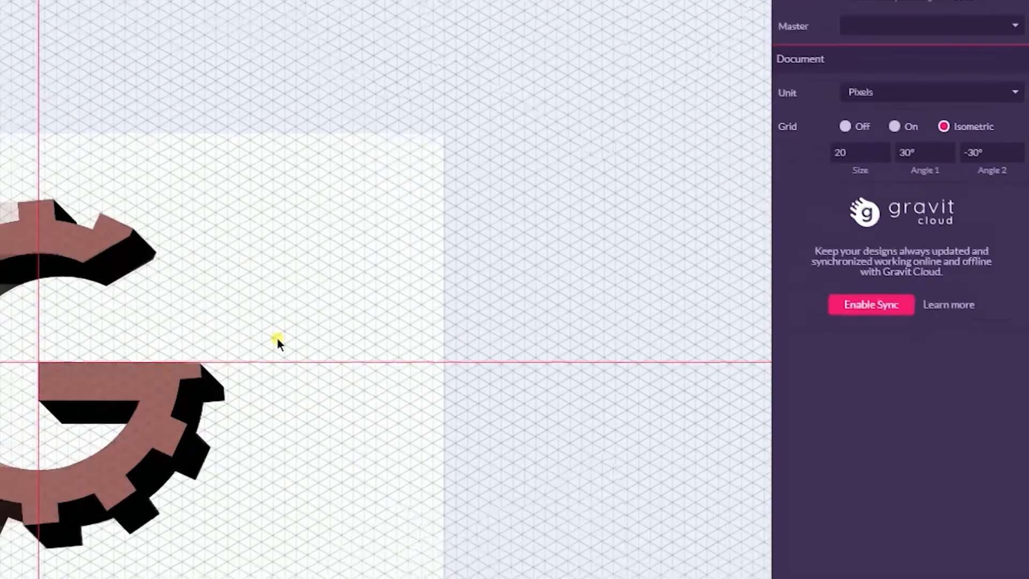
Duplicate the G with its long shadow, placing the copy to the left of the original.
scroll(562, 368, down, 4)
scroll(562, 367, up, 3)
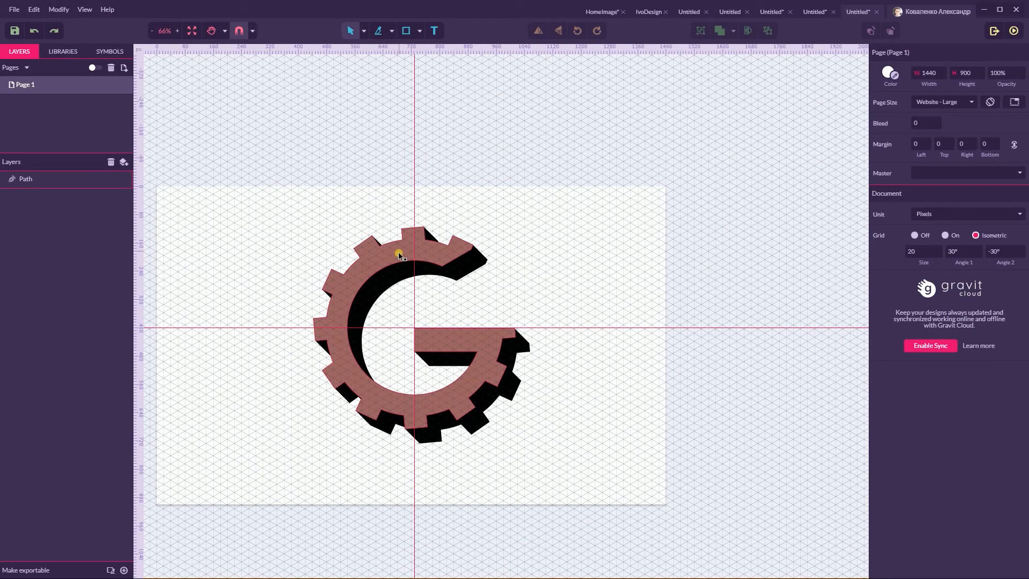
drag(399, 256, 213, 255)
click(316, 194)
key(space)
drag(279, 201, 345, 190)
Set the transform scale of the original G to 90% width and 100% height.
click(427, 244)
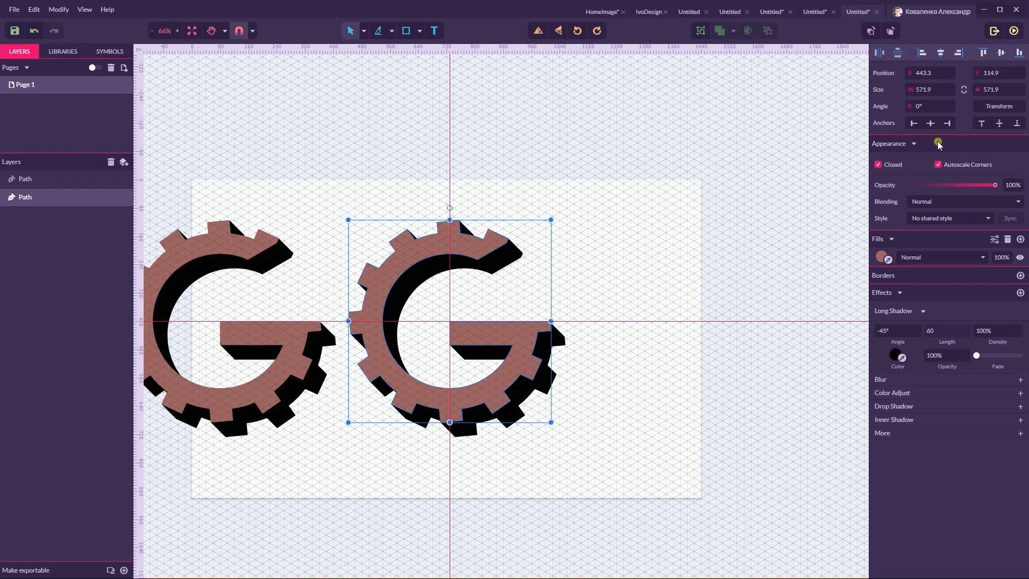
click(1007, 106)
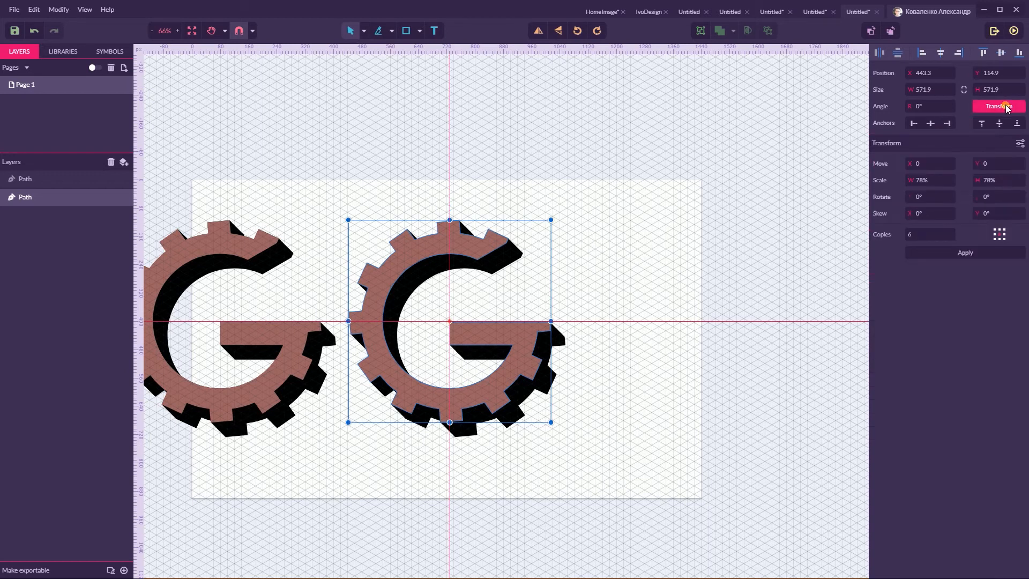
double_click(927, 182)
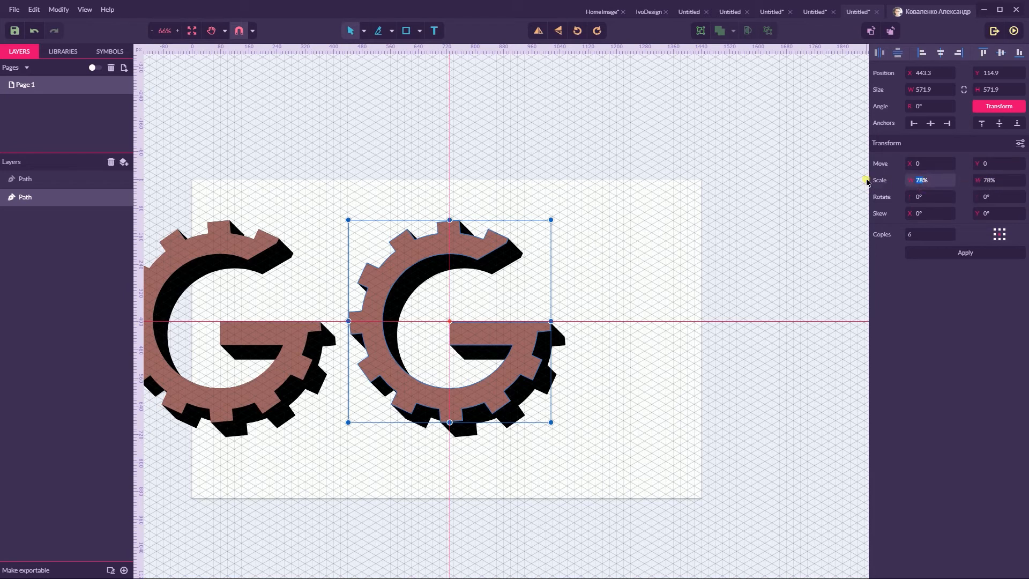
text(90)
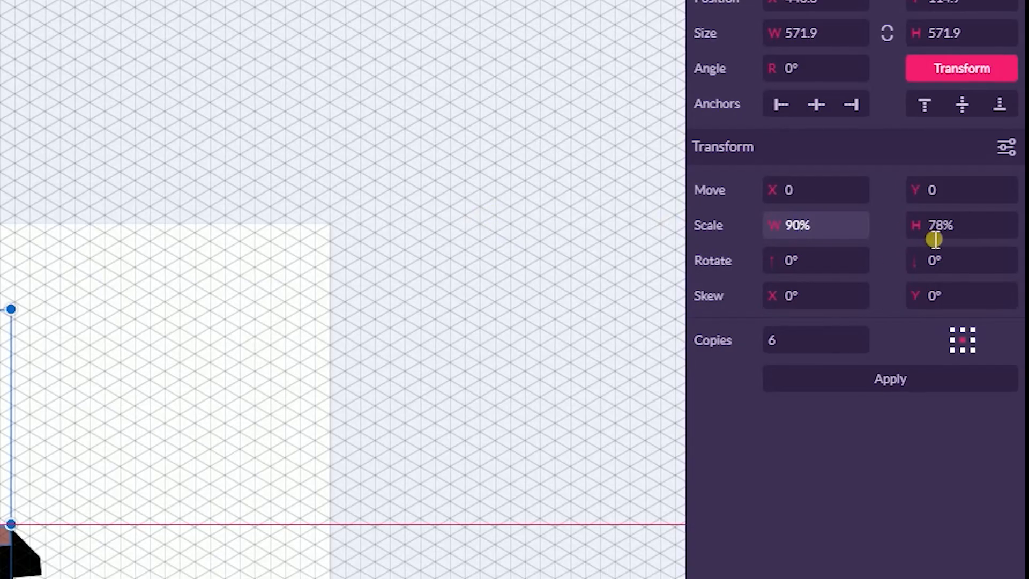
double_click(995, 186)
text(100)
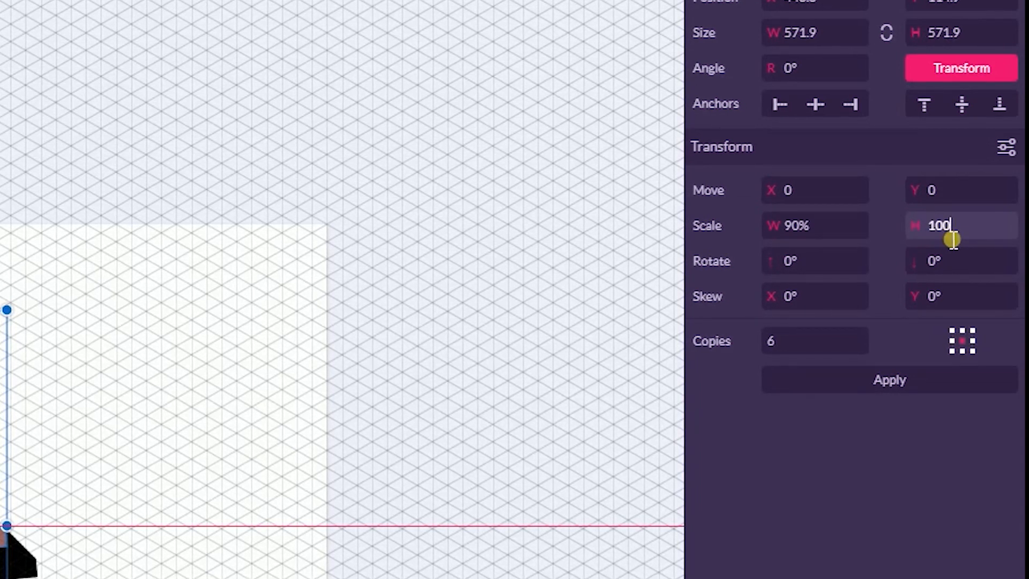
Set the first rotation value of the original G's transform to -30°.
click(798, 268)
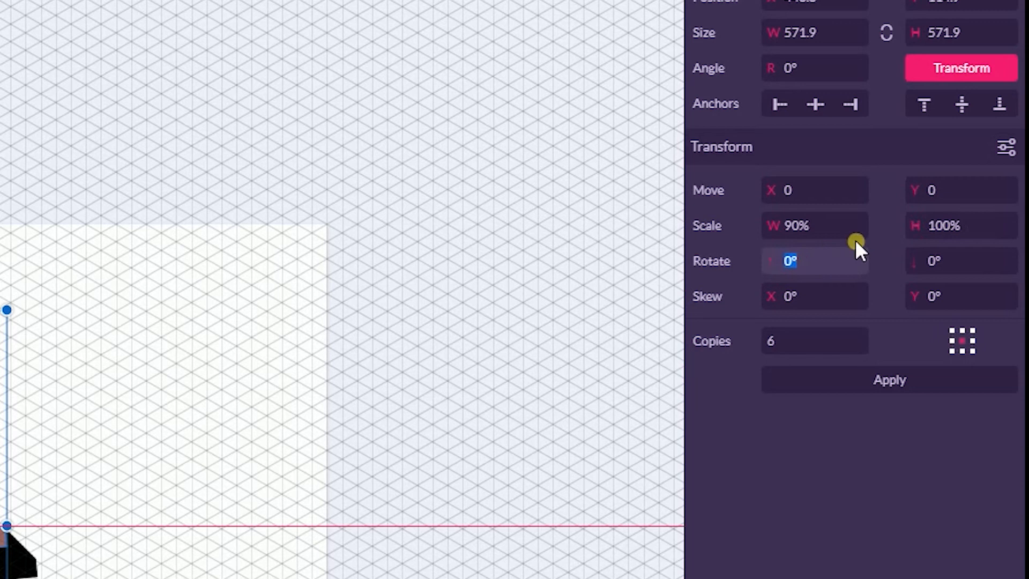
key(Left)
key(Right)
key(BackSpace)
text(-30)
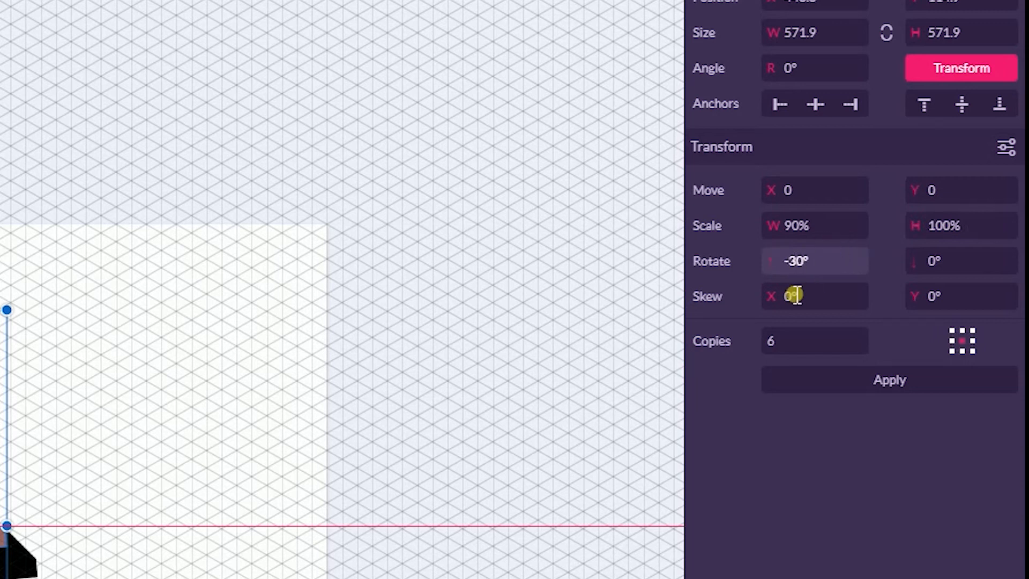
Set the horizontal skew of the original G's transform to -30° and the number of copies to 0.
click(797, 300)
key(BackSpace)
text(-30)
double_click(810, 345)
text(4)
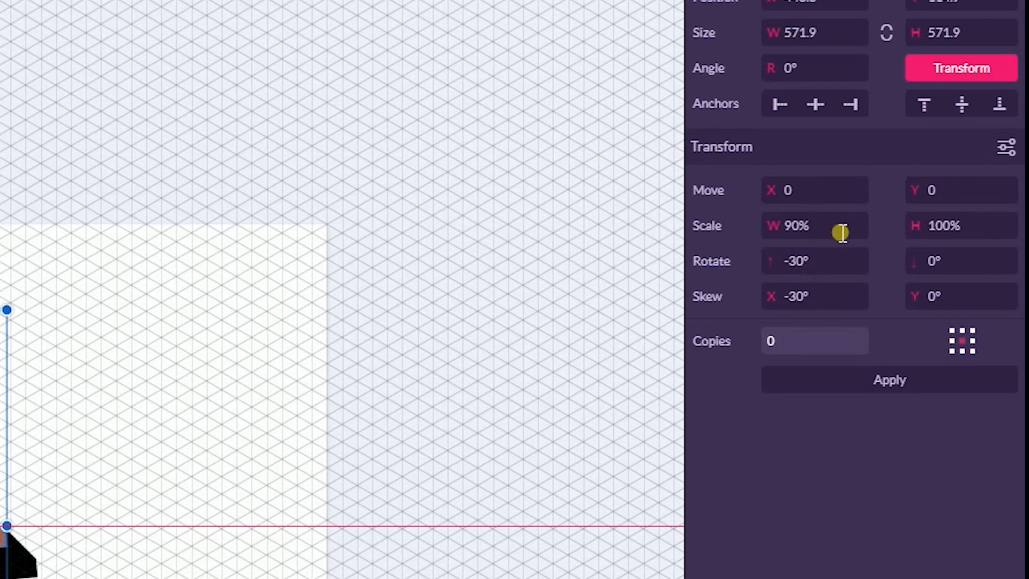
Try applying the 90% width, -30° rotation and -30° skew transform to the original G.
click(801, 228)
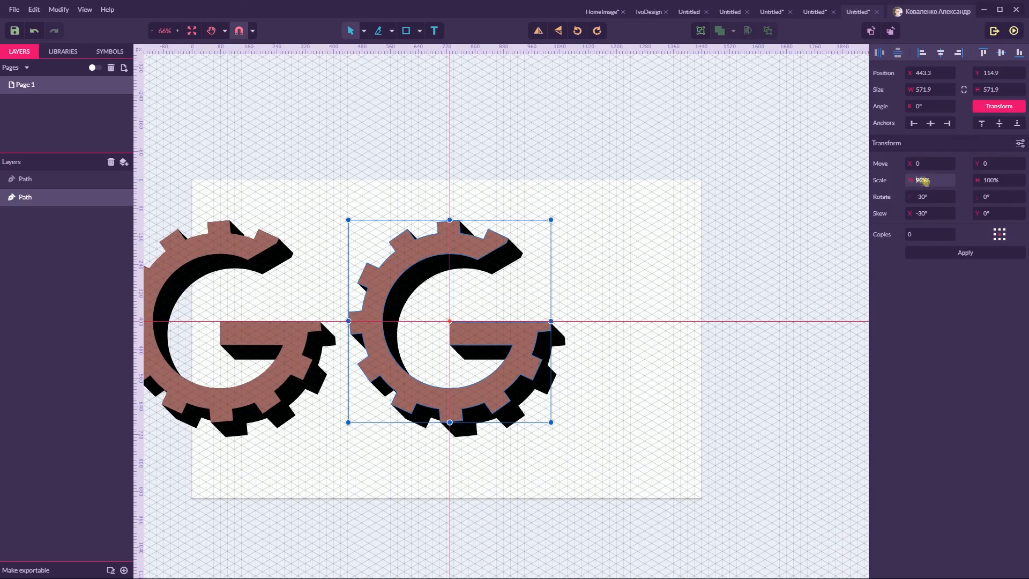
double_click(925, 182)
click(944, 252)
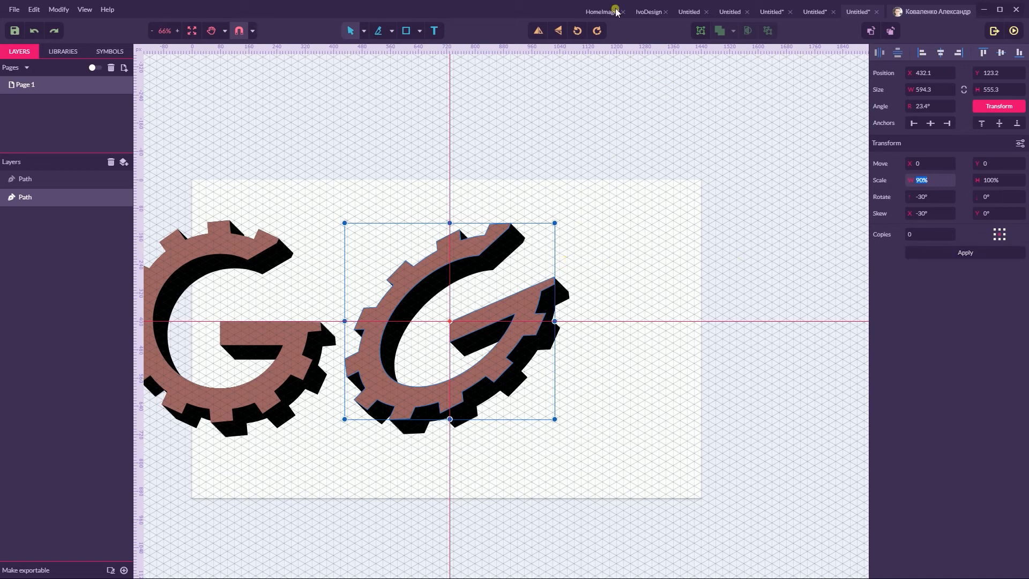
Set the horizontal skew of the G's transform to 30°.
click(924, 216)
text(0)
key(Return)
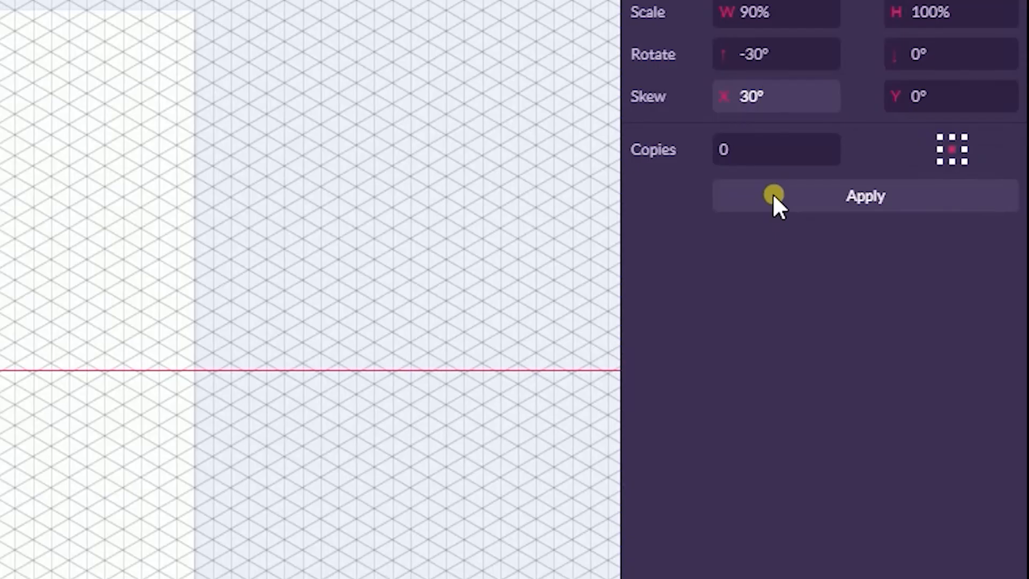
click(33, 214)
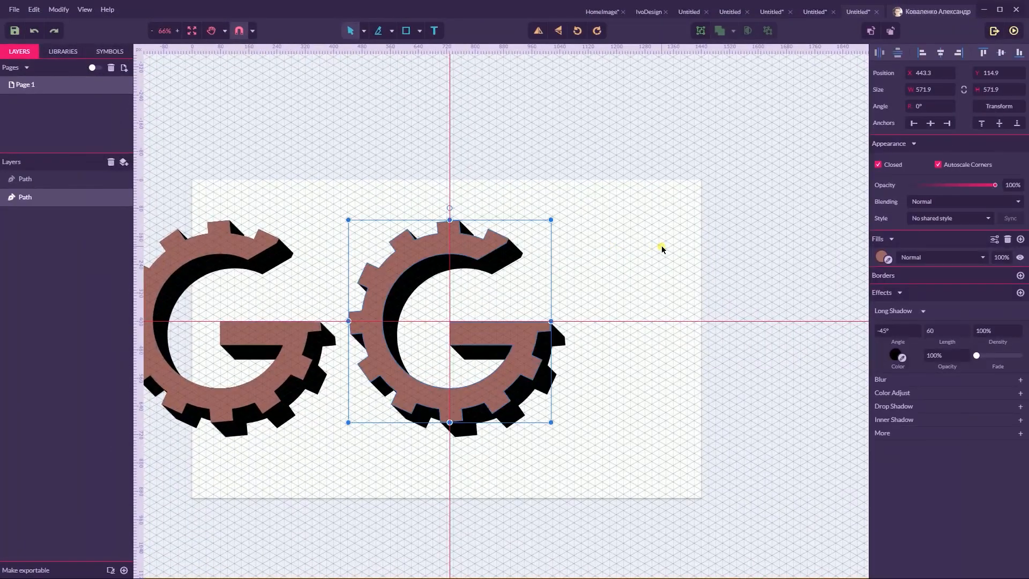
Try the transform with -30° rotation and 30° horizontal skew on the original G, and undo it.
click(999, 105)
click(925, 197)
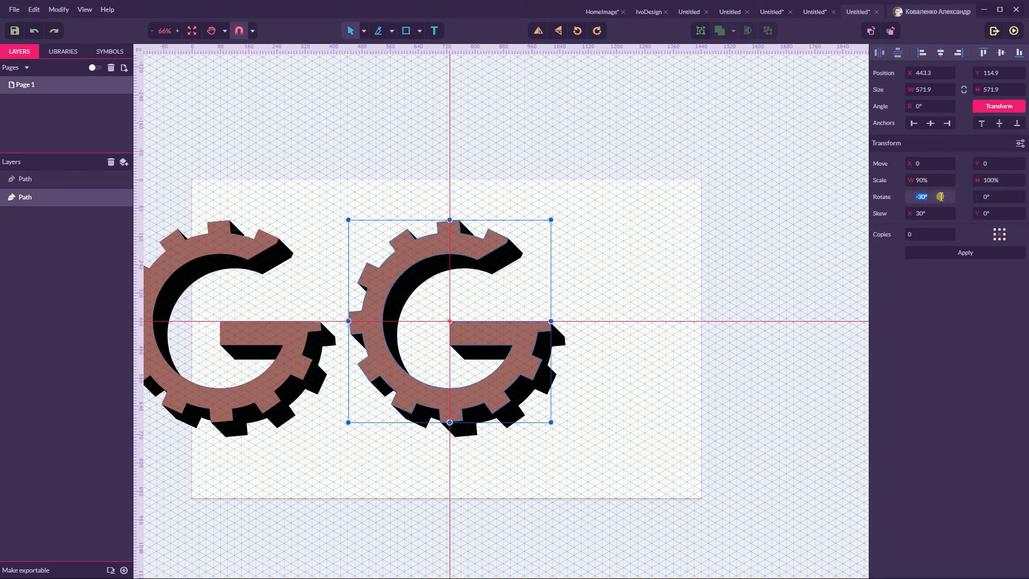
click(921, 196)
click(921, 214)
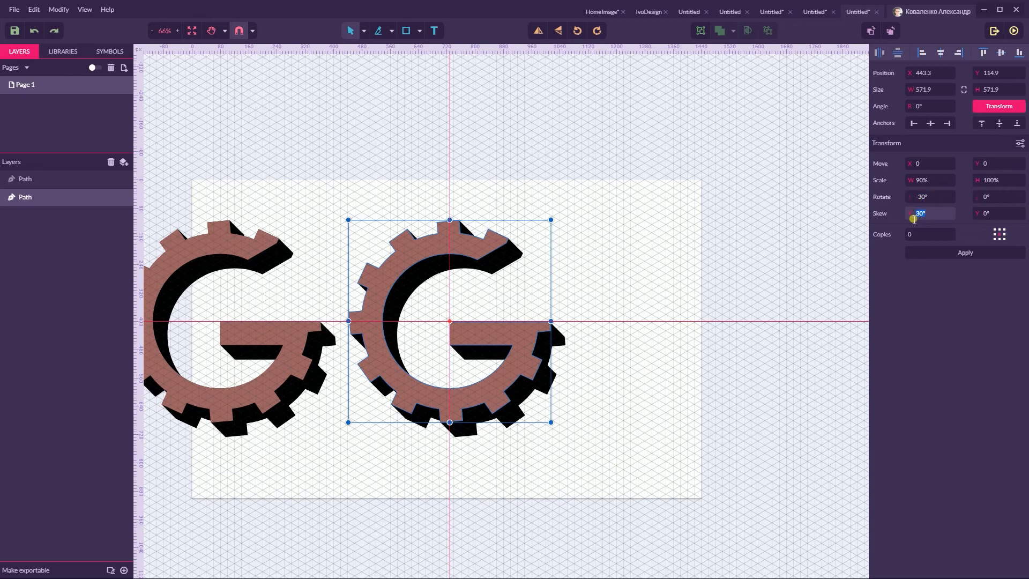
click(931, 254)
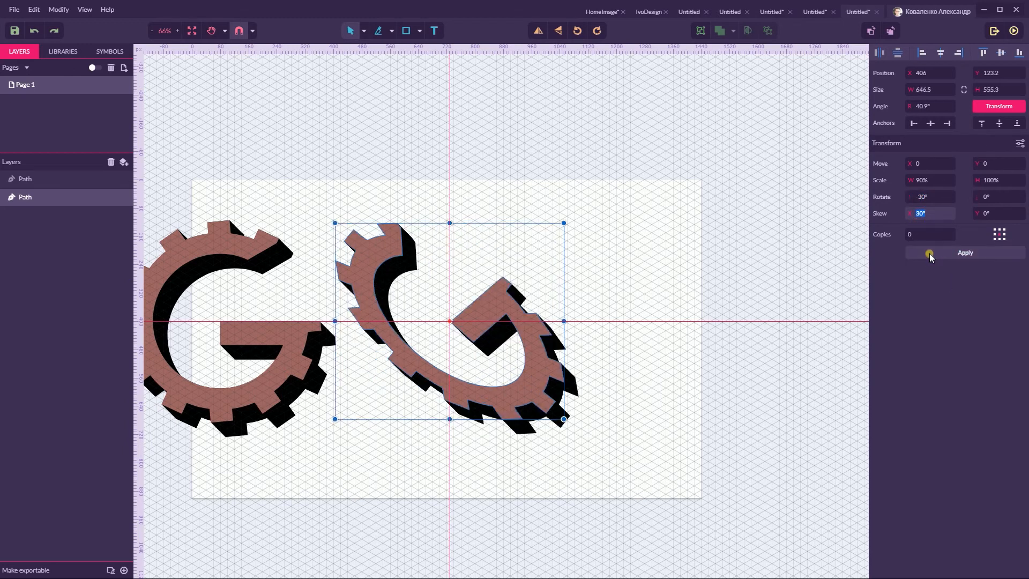
text(300)
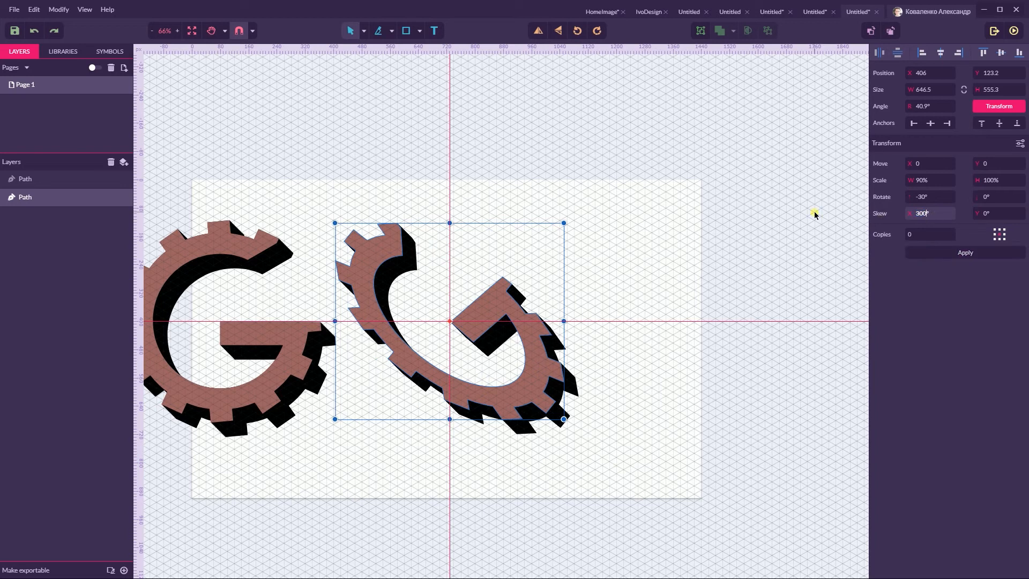
click(622, 207)
key(ctrl+z)
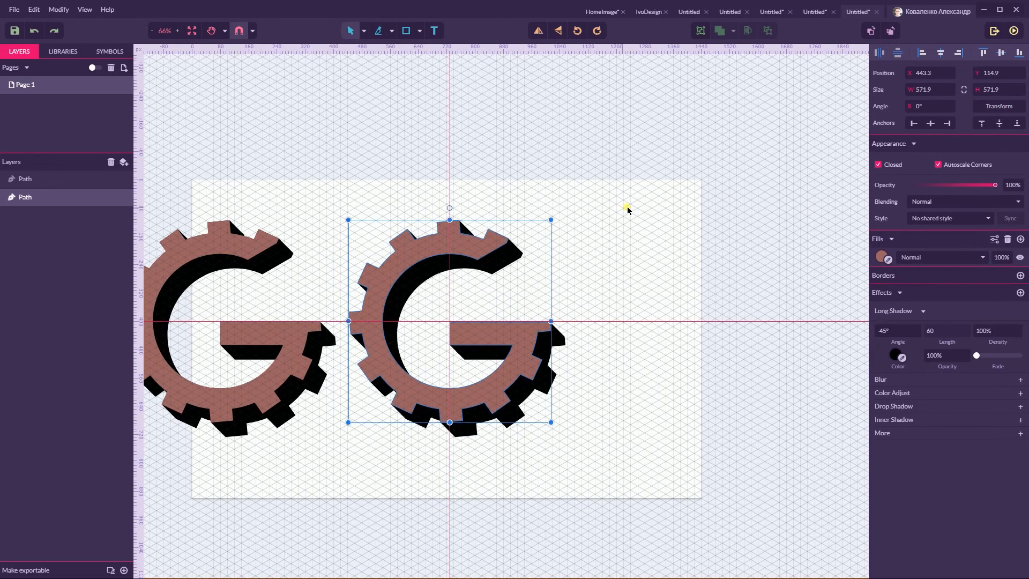
Transform the original G with 90% width, 30° rotation and -30° horizontal skew.
click(997, 107)
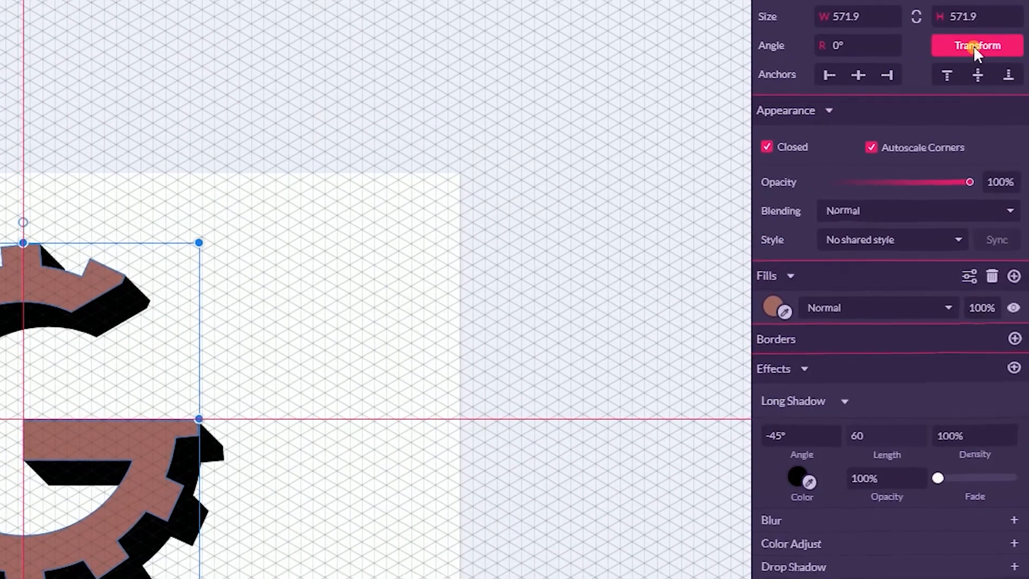
click(973, 46)
click(844, 201)
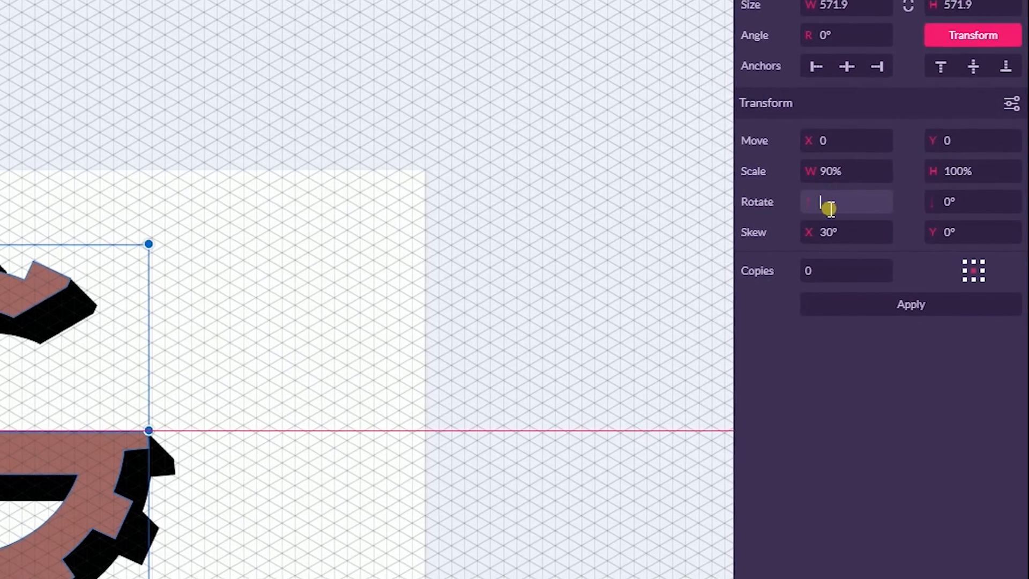
click(825, 202)
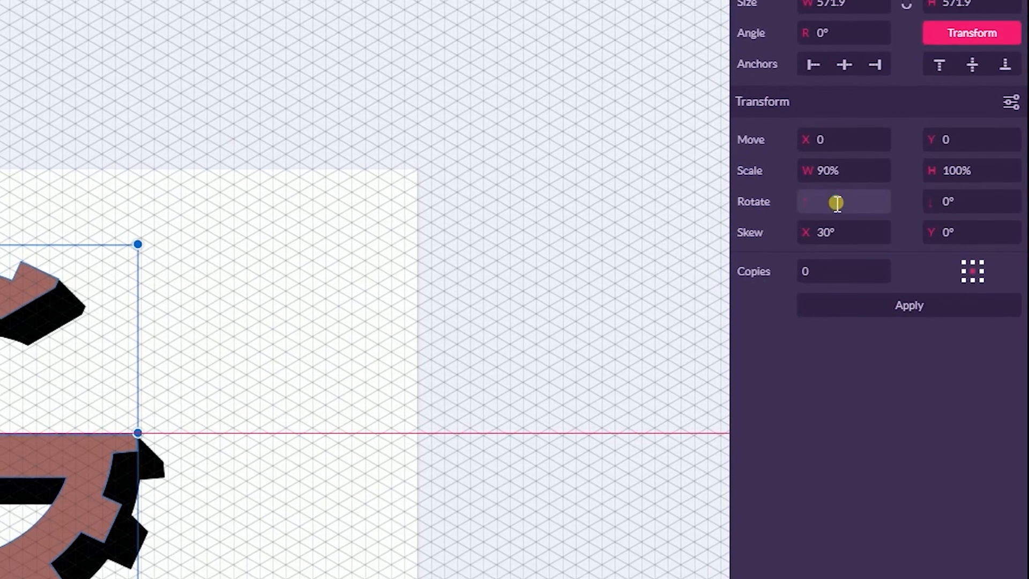
key(BackSpace)
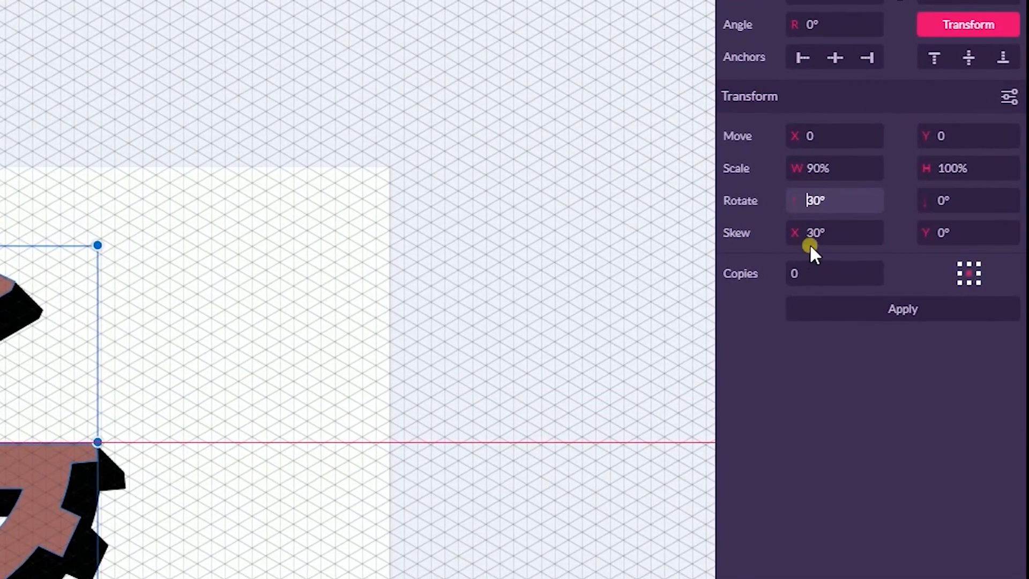
click(820, 233)
key(Left)
text(-)
click(786, 321)
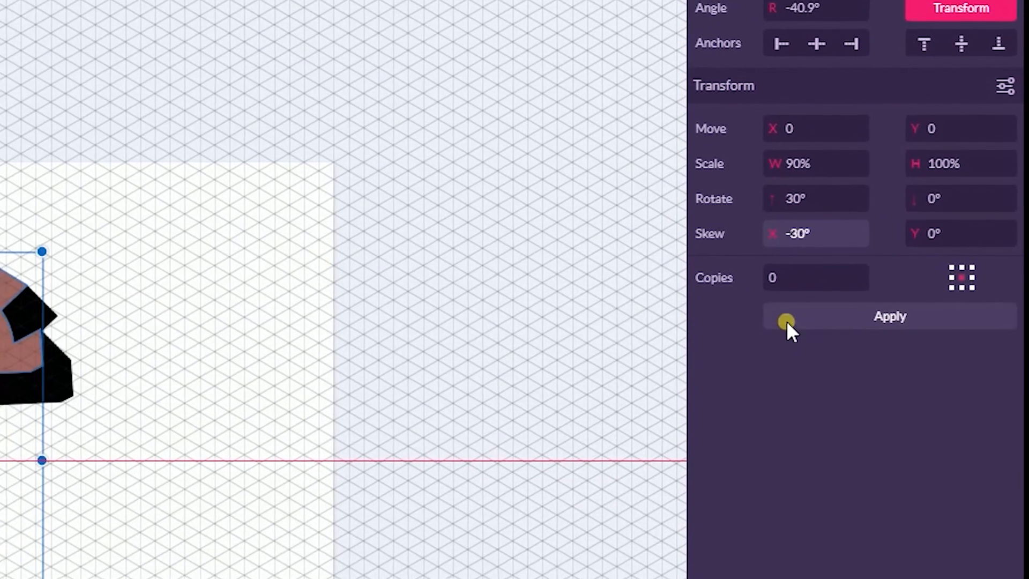
Move the skewed G to the right and scale it down to about 535 by 468 px, then leave the transform settings.
drag(3, 350, 65, 330)
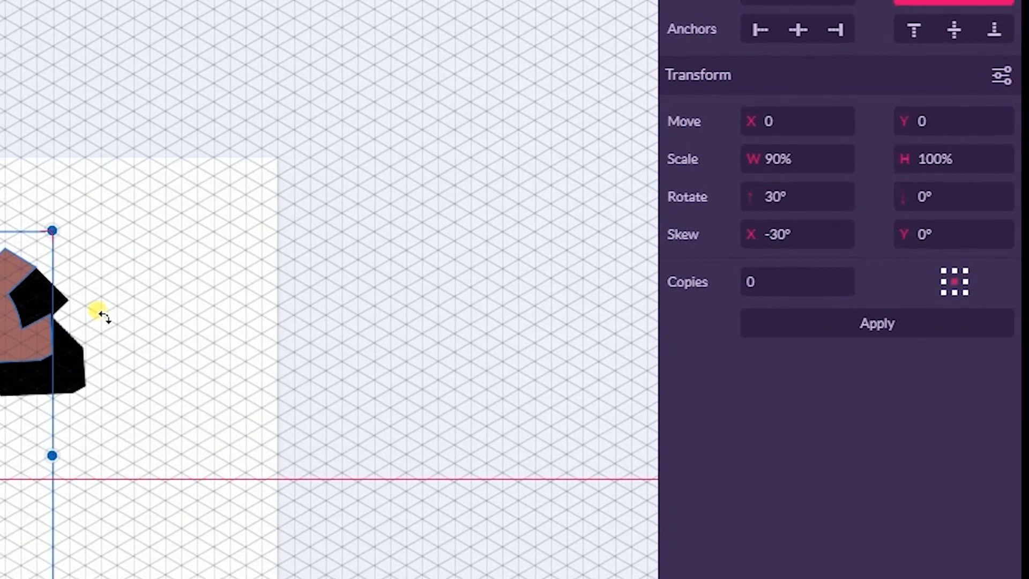
drag(38, 233, 0, 262)
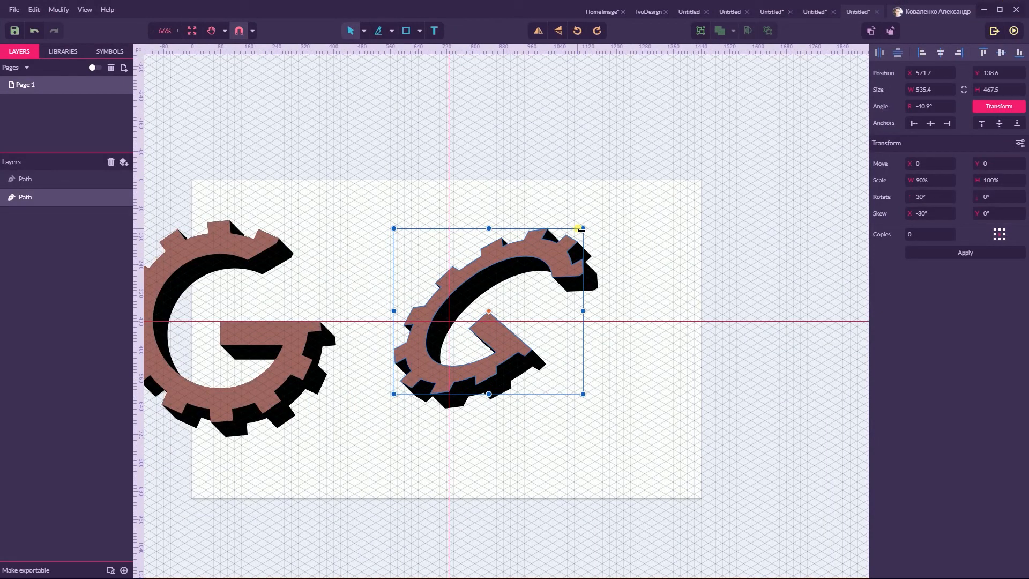
click(923, 242)
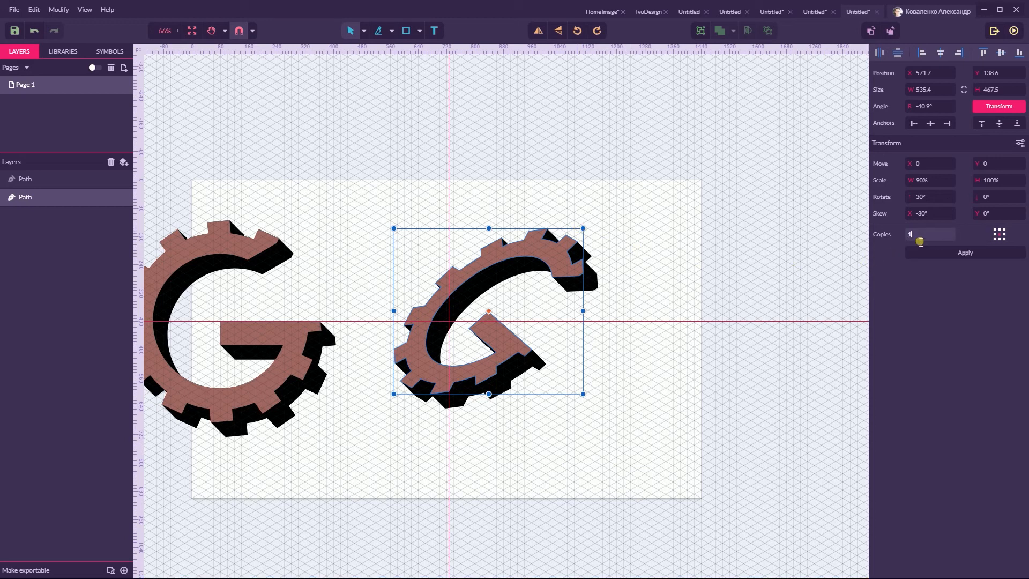
click(766, 156)
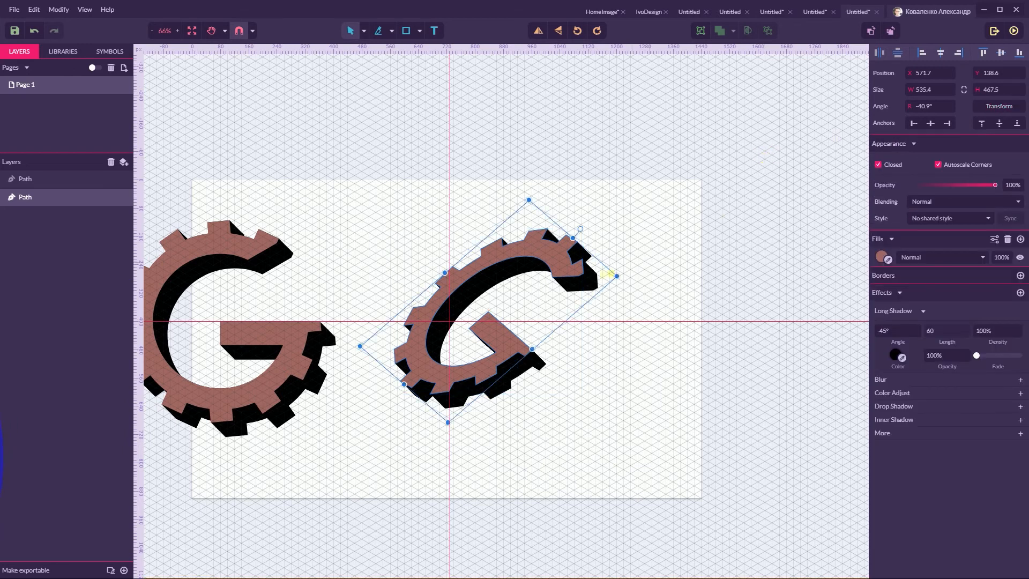
Set the length of the skewed G's long shadow to 104.
double_click(948, 332)
text(66)
key(Return)
key(Up)
key(Up)
key(Up)
key(Up)
key(Up)
key(Up)
key(Up)
key(Up)
key(Up)
key(Up)
key(Up)
key(Up)
key(Up)
key(Up)
key(Up)
key(Up)
key(Up)
key(Up)
key(Up)
key(Up)
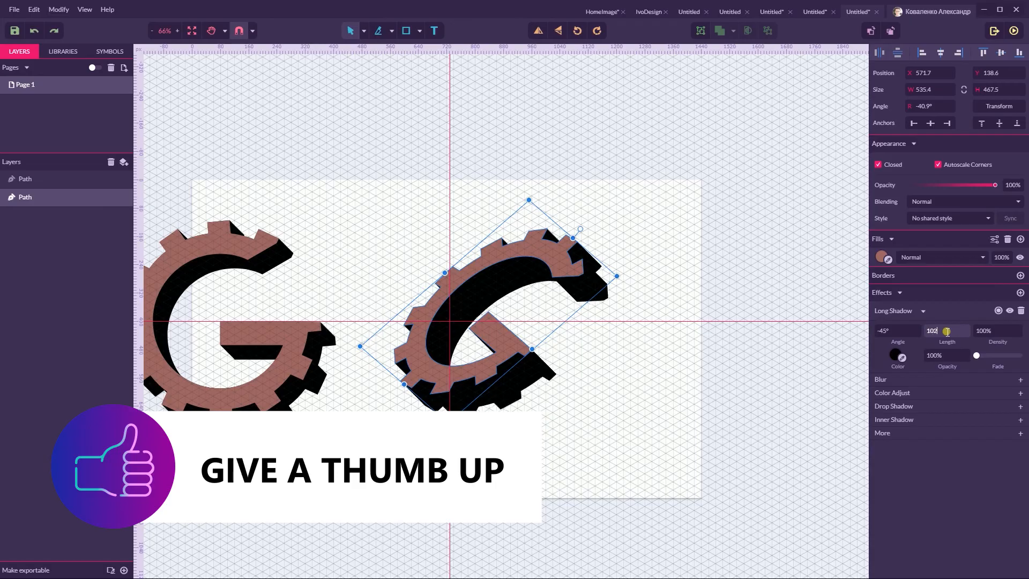
key(Down)
key(Down)
key(Down)
key(Down)
key(Down)
key(Down)
key(Down)
key(Down)
key(Down)
key(Down)
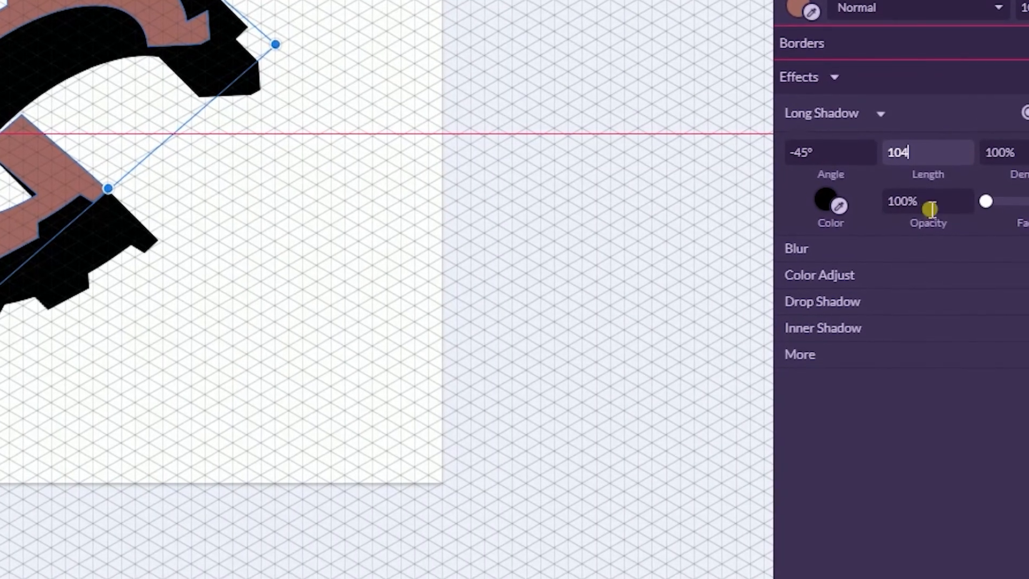
Set the angle of the skewed G's long shadow to -50° and deselect the shape.
double_click(909, 204)
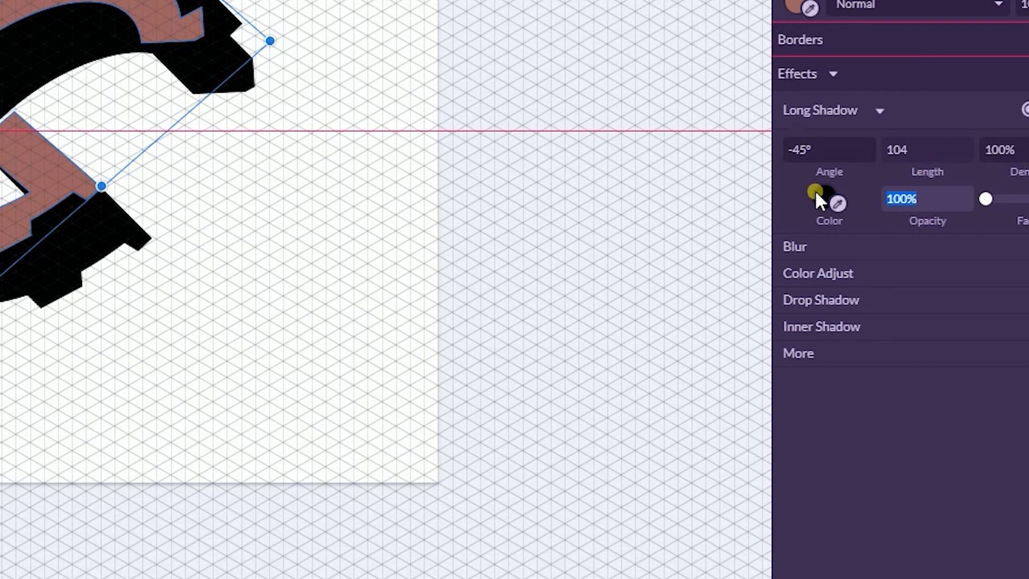
click(813, 153)
key(Up)
key(Up)
key(Up)
key(Up)
key(Up)
key(Up)
key(Up)
key(Up)
key(Down)
key(Down)
key(Down)
key(Down)
key(Down)
key(Down)
key(Down)
key(Down)
key(Down)
key(Down)
key(Down)
key(Down)
key(Down)
key(Down)
key(Down)
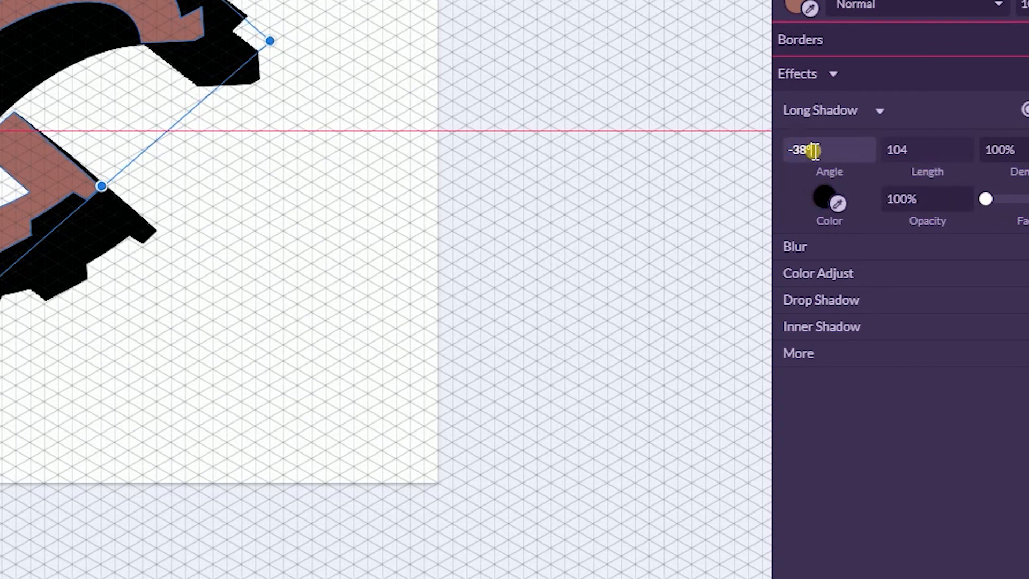
key(Down)
key(Down)
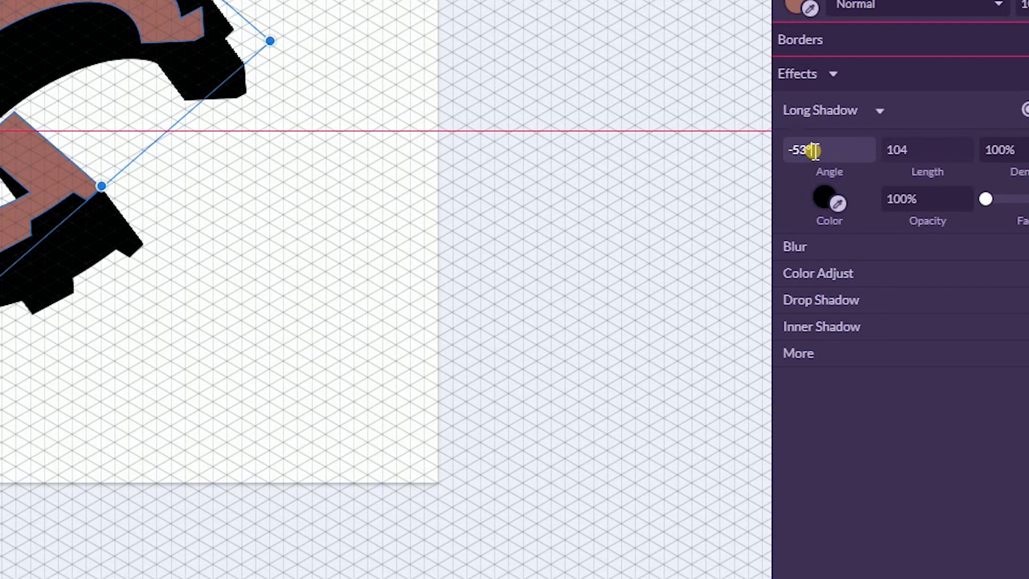
key(Up)
key(Up)
key(Up)
key(Up)
click(428, 35)
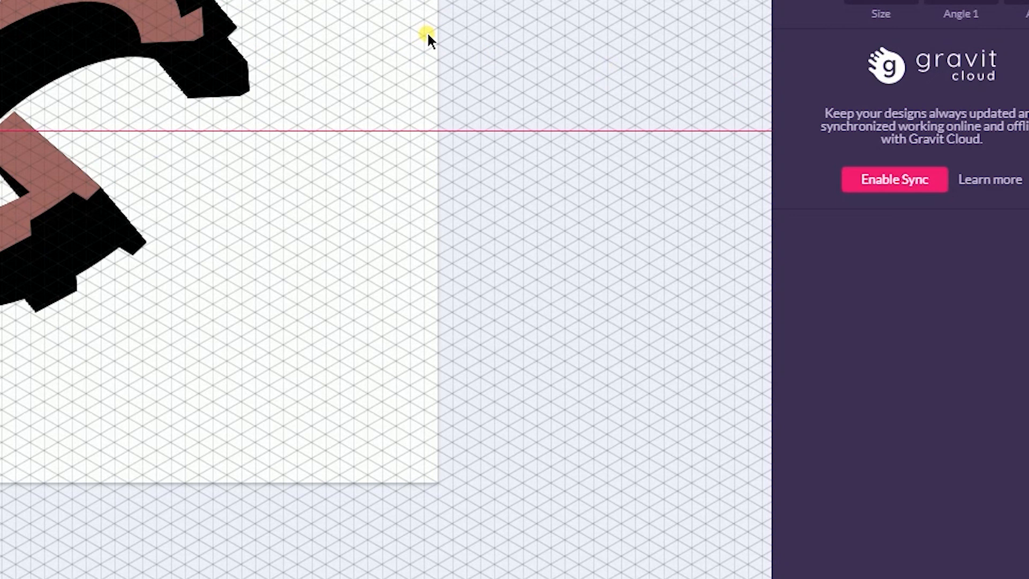
Sketch a rough freehand circle around the inner corner of the skewed G's crossbar.
click(24, 177)
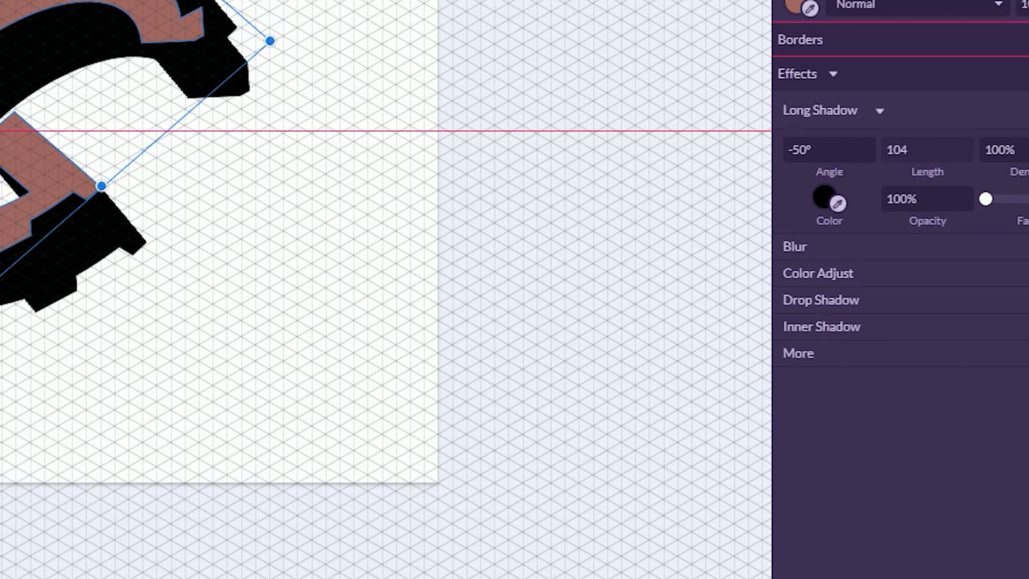
key(d)
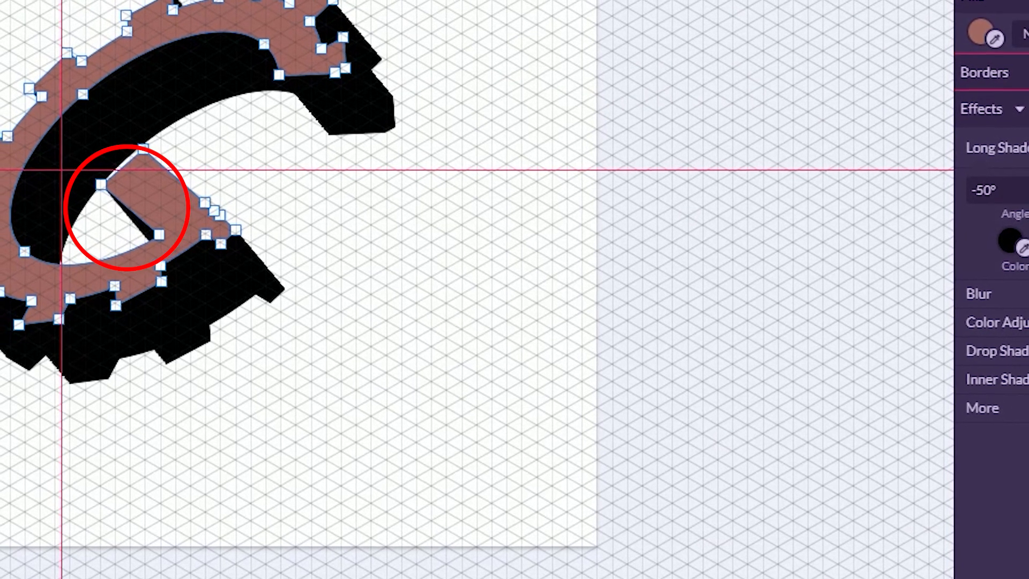
click(103, 211)
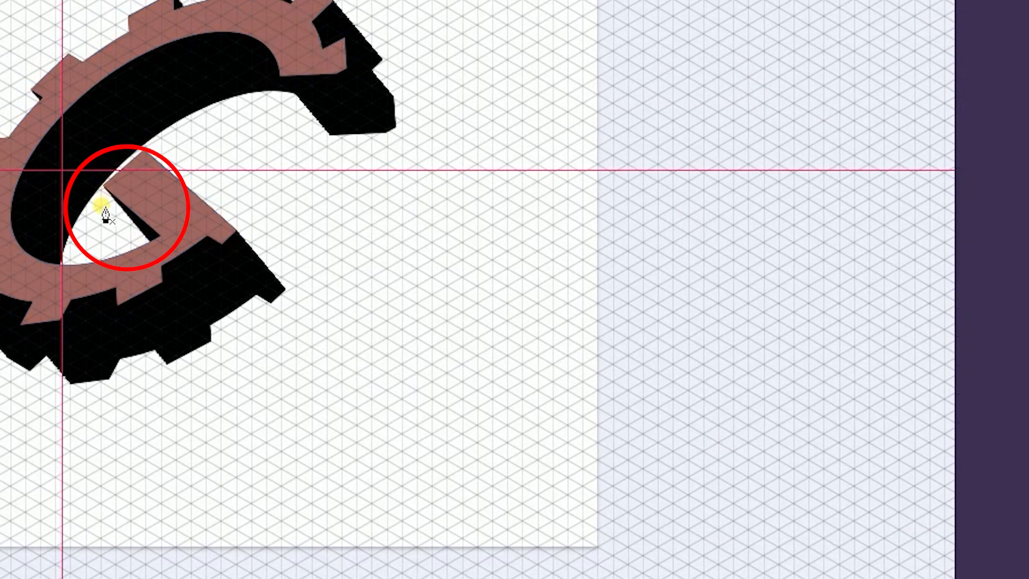
click(169, 152)
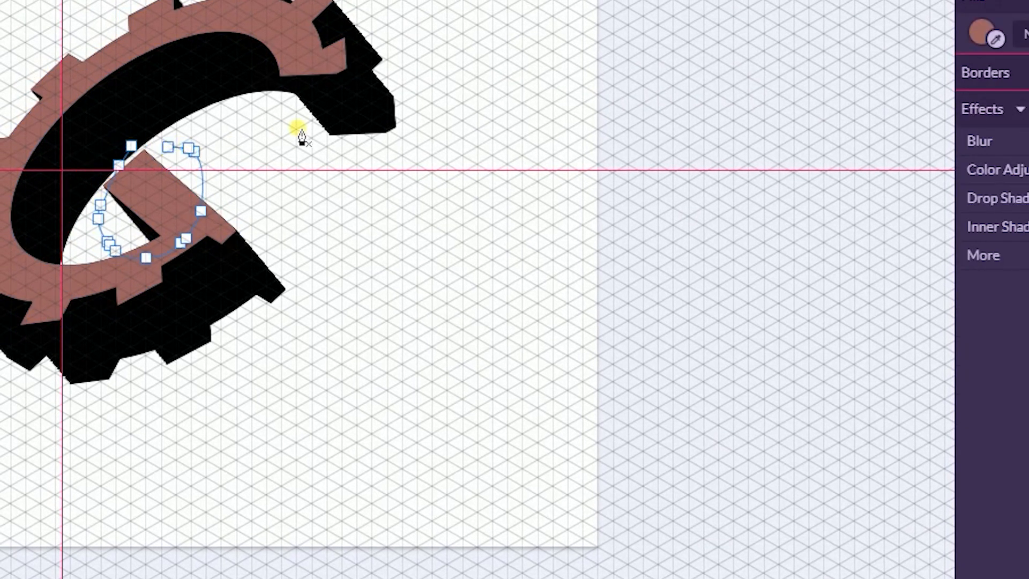
click(135, 221)
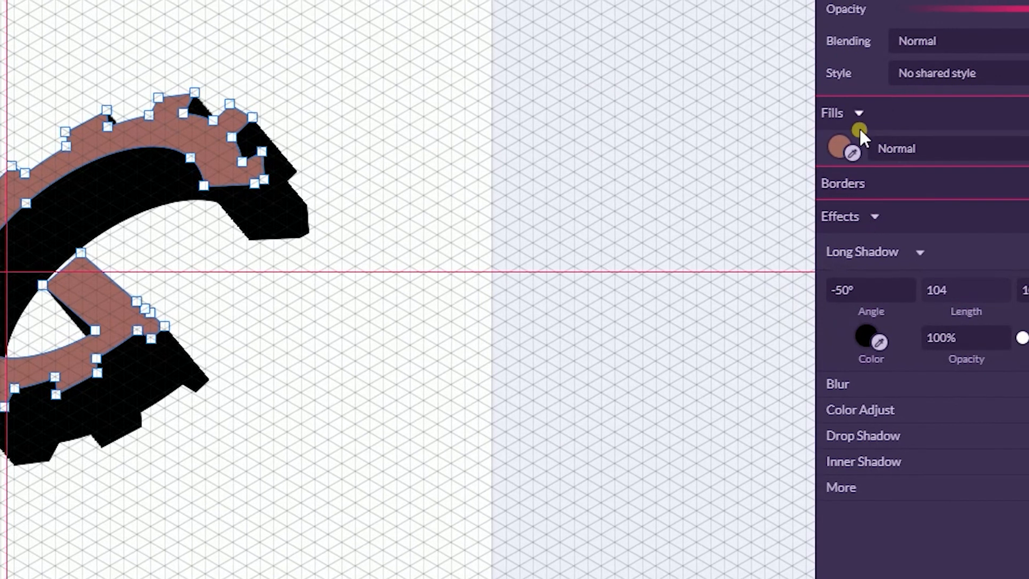
Set the fill of the skewed G to white (#FFFFFF) and deselect it.
click(848, 141)
drag(910, 236, 815, 172)
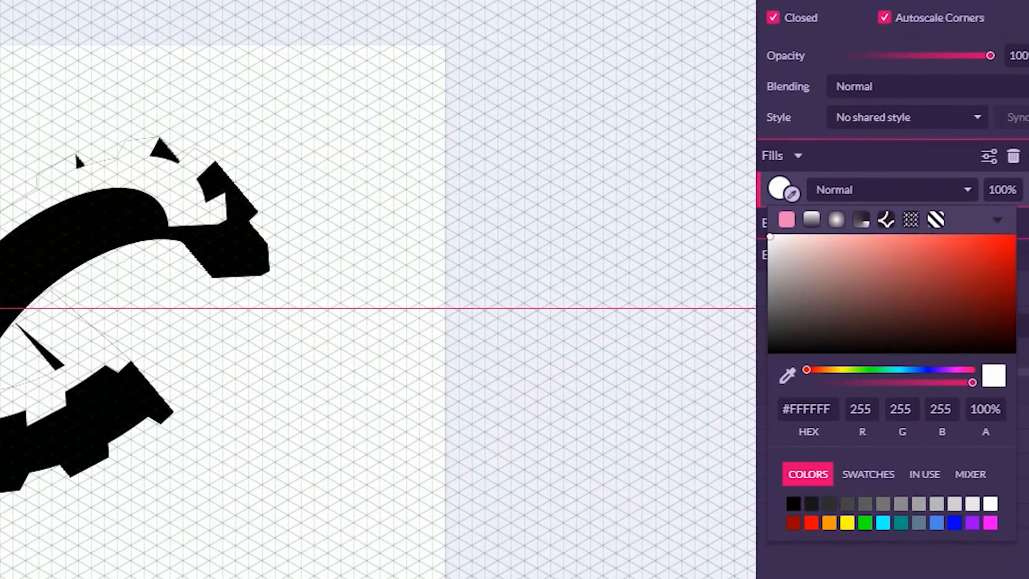
click(21, 1)
click(21, 1)
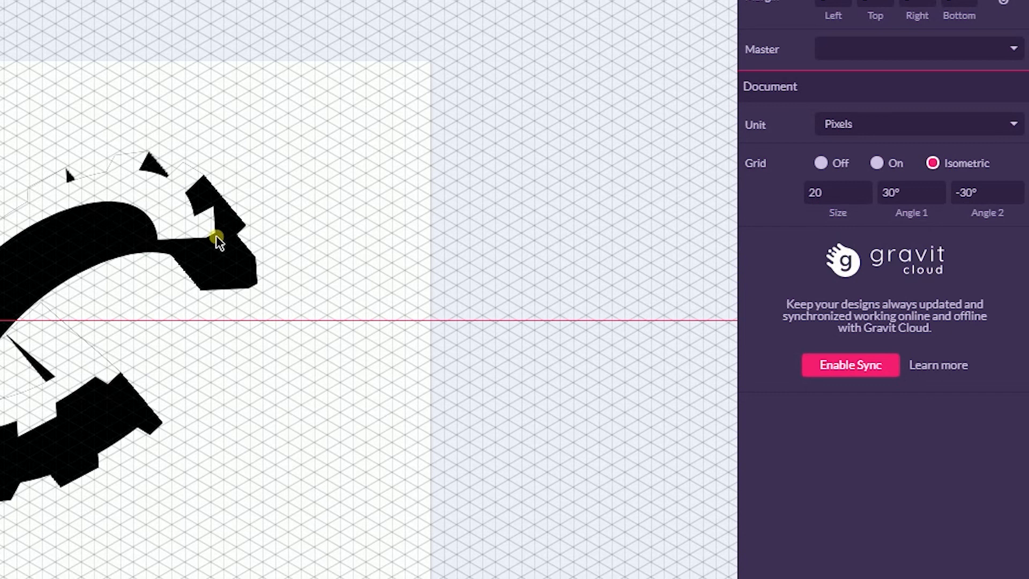
Give the skewed G's long shadow a linear gradient from black to white, with the black stop about two-thirds along.
click(188, 206)
click(788, 383)
click(794, 413)
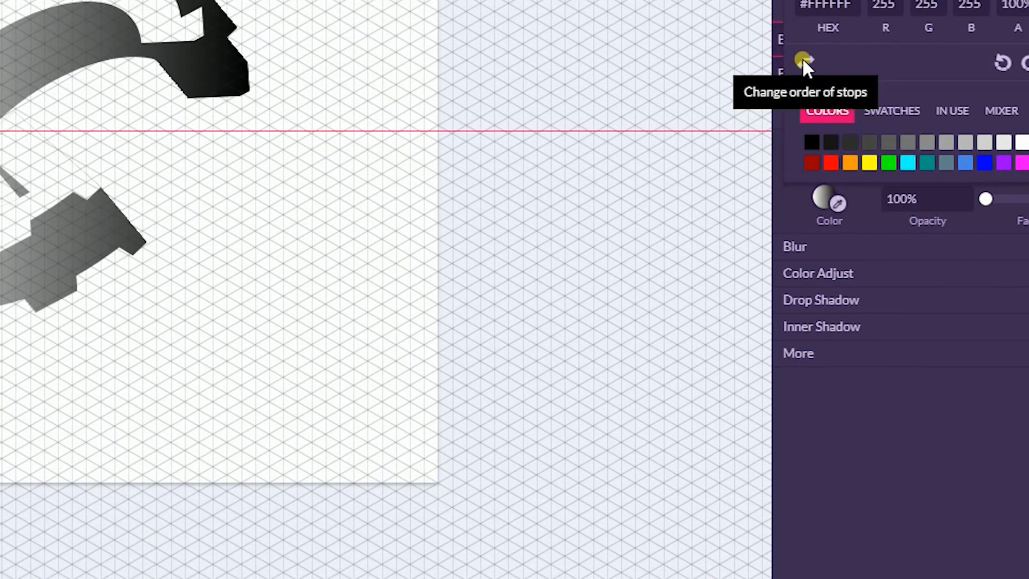
click(803, 58)
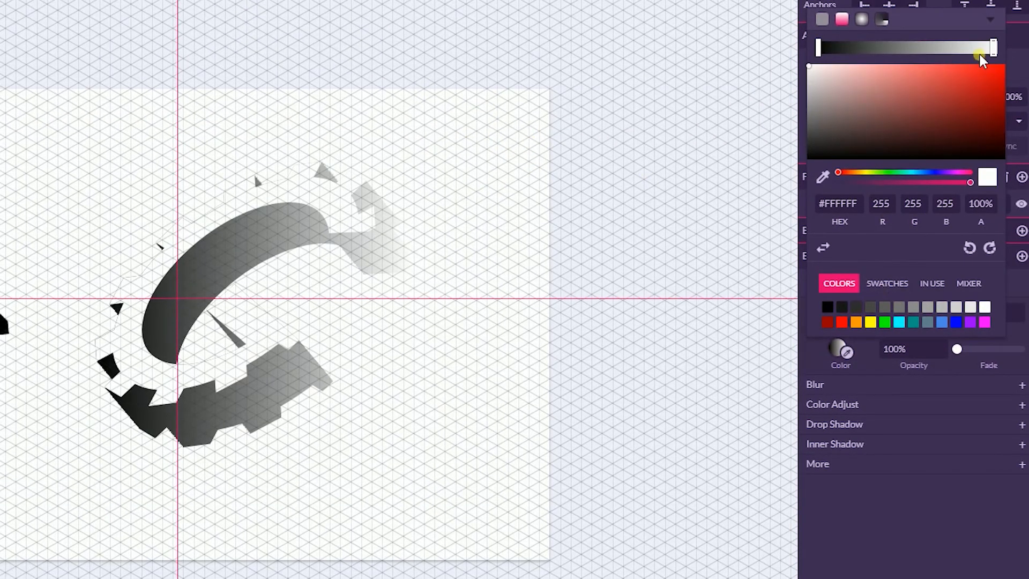
mouse_move(818, 48)
mouse_down()
mouse_move(951, 54)
mouse_move(935, 64)
mouse_up()
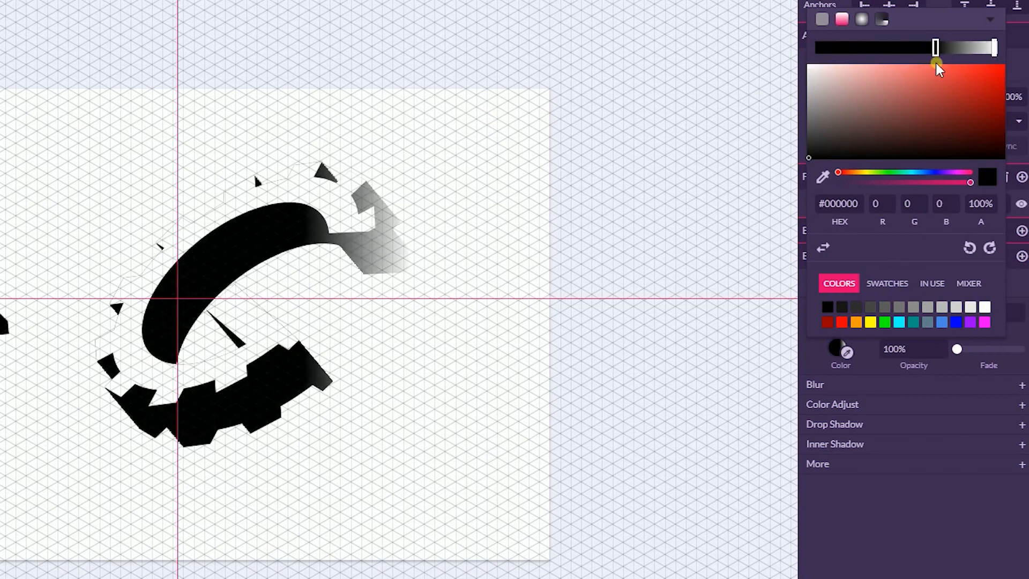
Set the long shadow gradient's dark stop to #444444 and its light end stop to #999999, and deselect the skewed G.
click(808, 134)
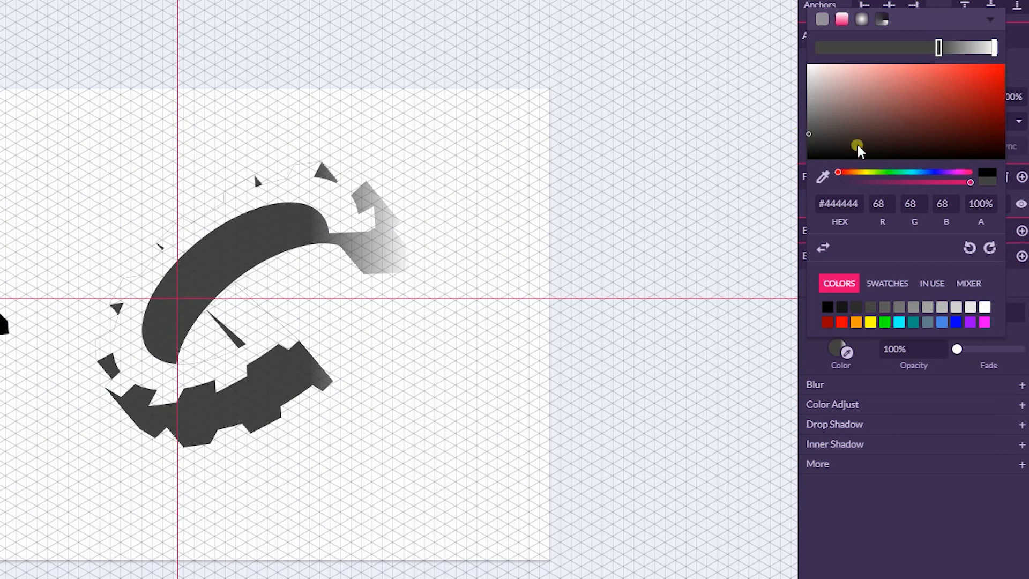
click(994, 47)
click(808, 85)
drag(808, 88, 803, 107)
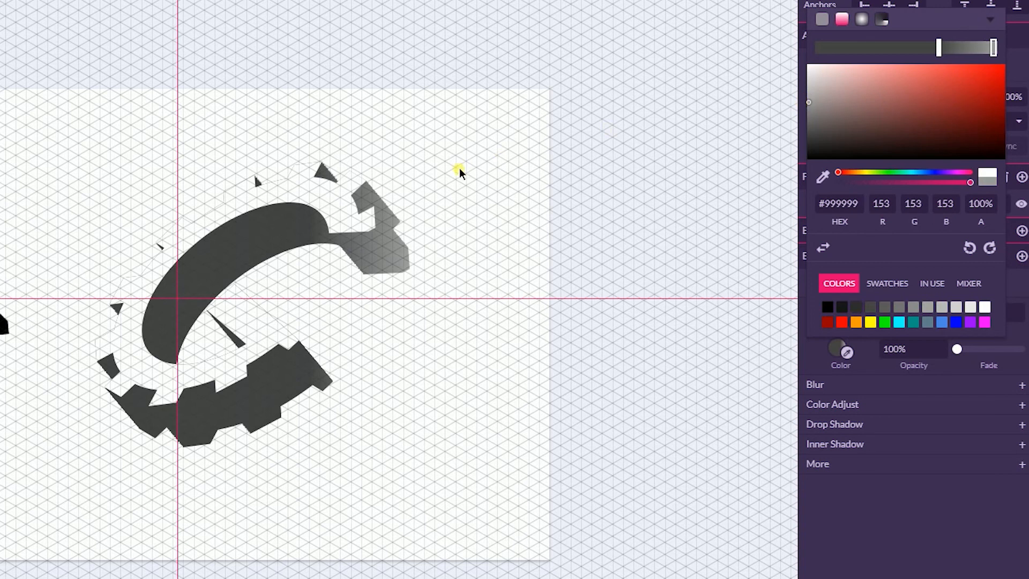
click(430, 213)
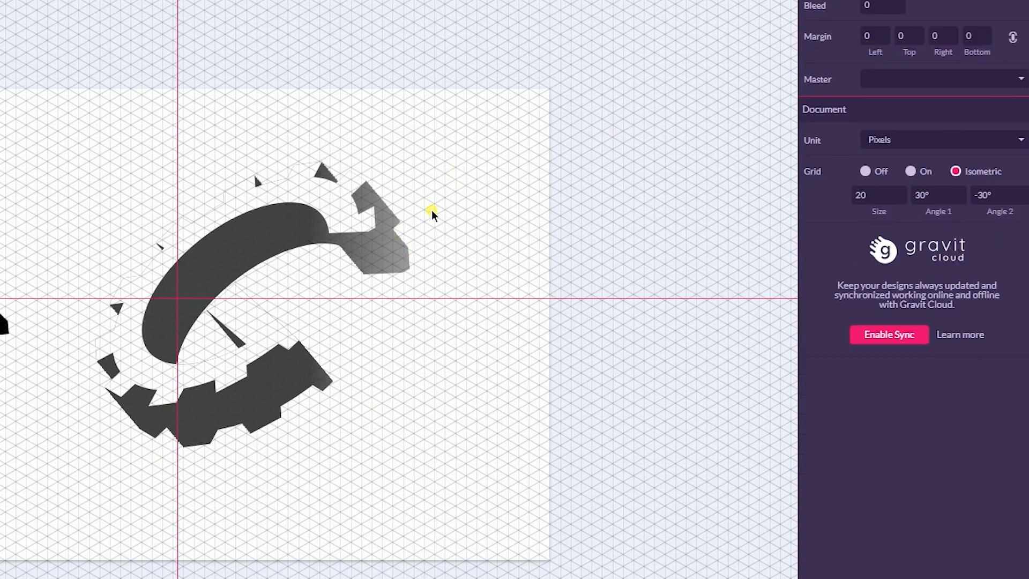
Try a long shadow angle of about -79° on the skewed G and deselect it.
click(401, 235)
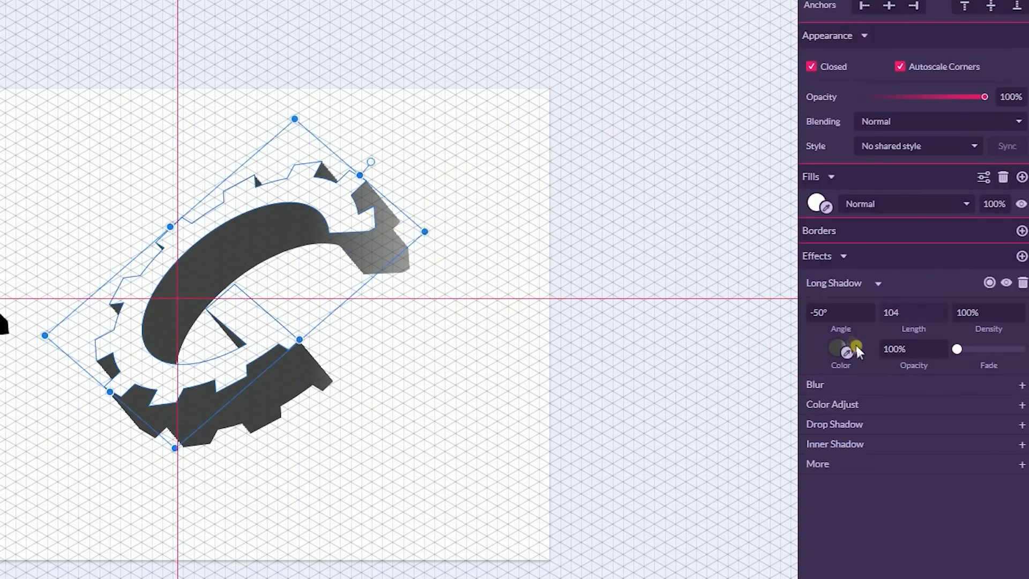
click(828, 315)
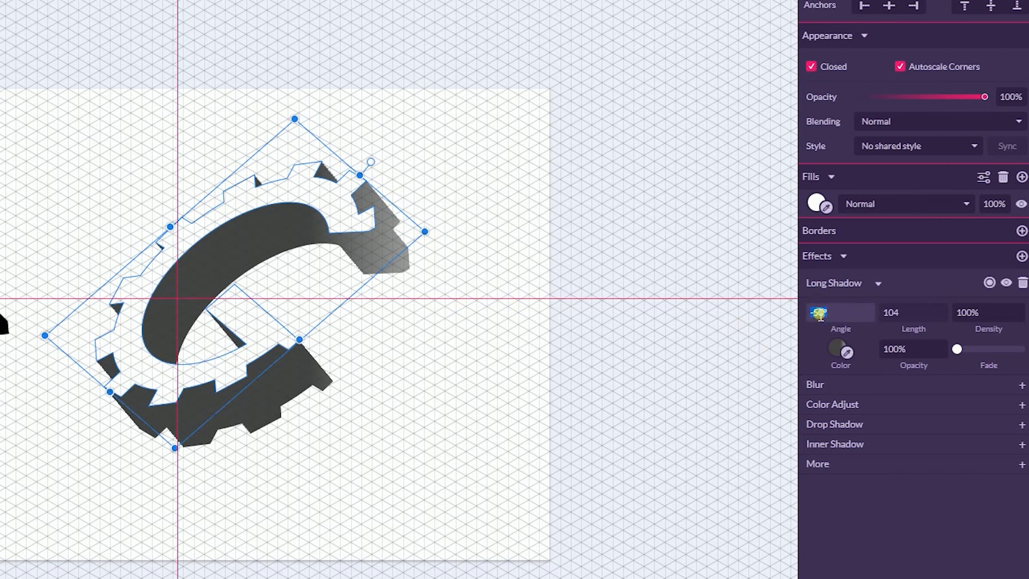
key(Down)
key(Down)
key(Down)
key(Down)
key(Down)
key(Down)
key(Down)
key(Down)
key(Down)
key(Down)
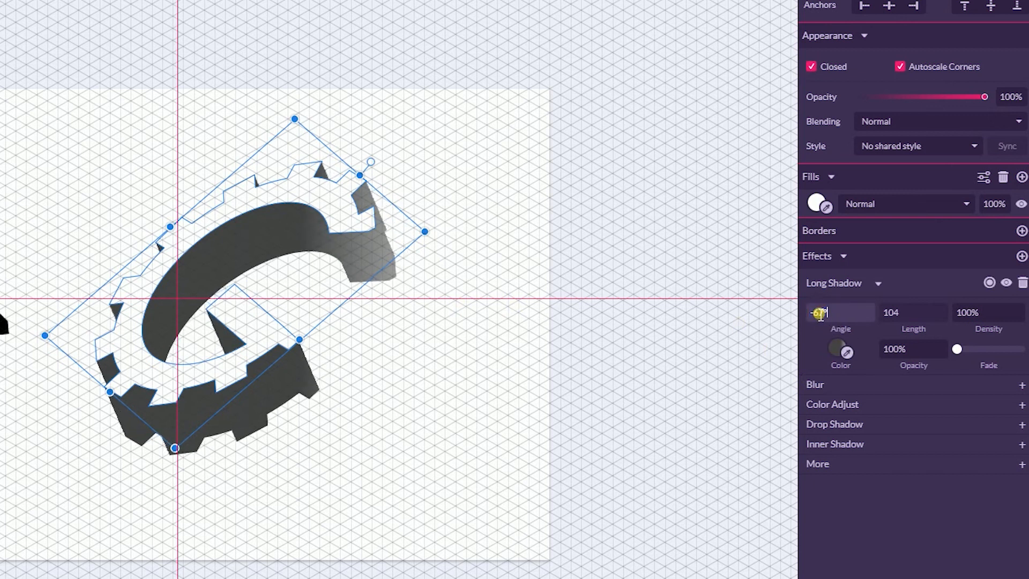
key(Down)
key(Down)
key(Down)
key(Down)
key(Down)
key(Down)
key(Down)
key(Down)
key(Down)
key(Down)
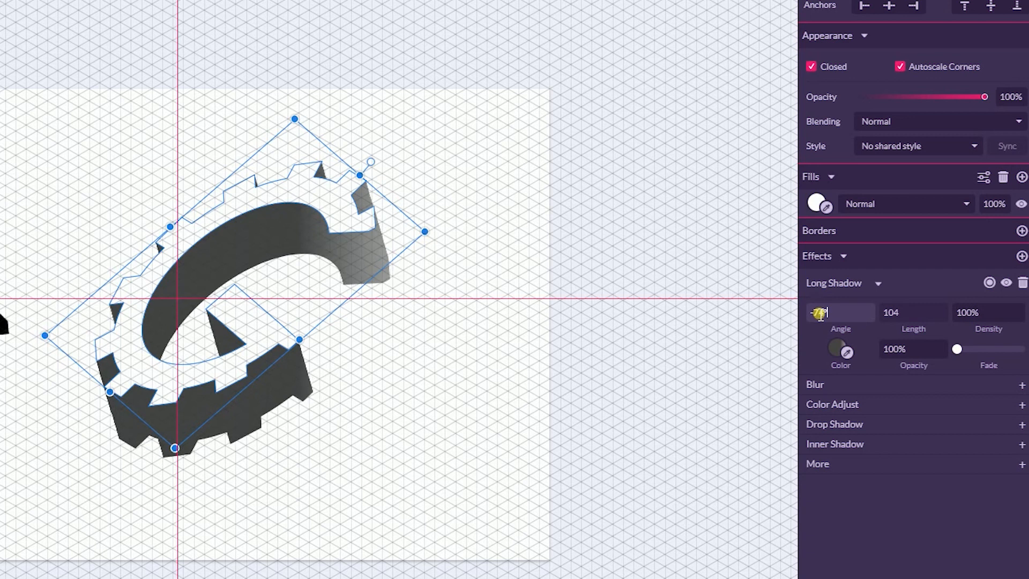
key(Down)
key(Down)
key(Down)
key(Down)
key(Down)
key(Down)
key(Down)
key(Down)
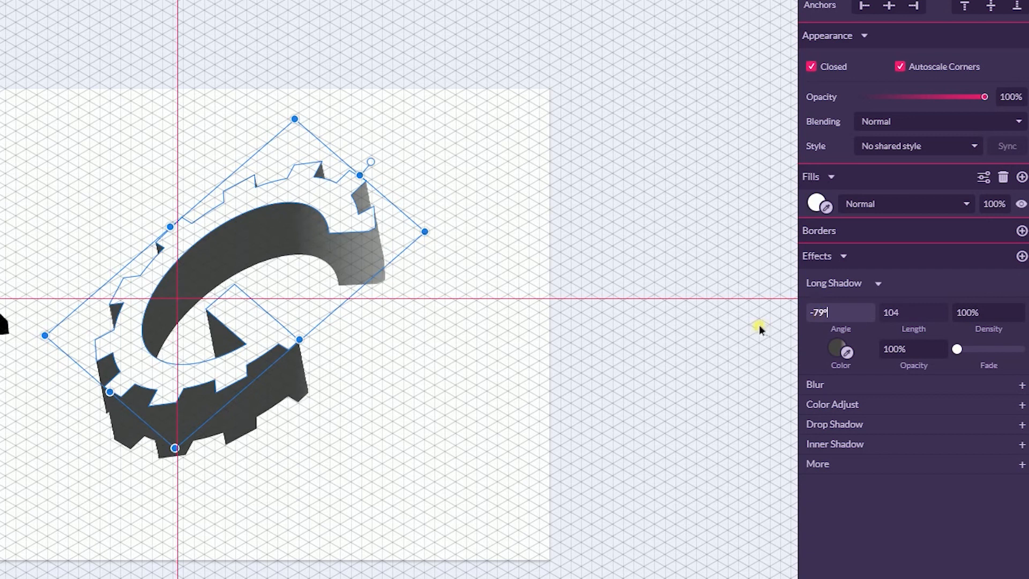
key(Up)
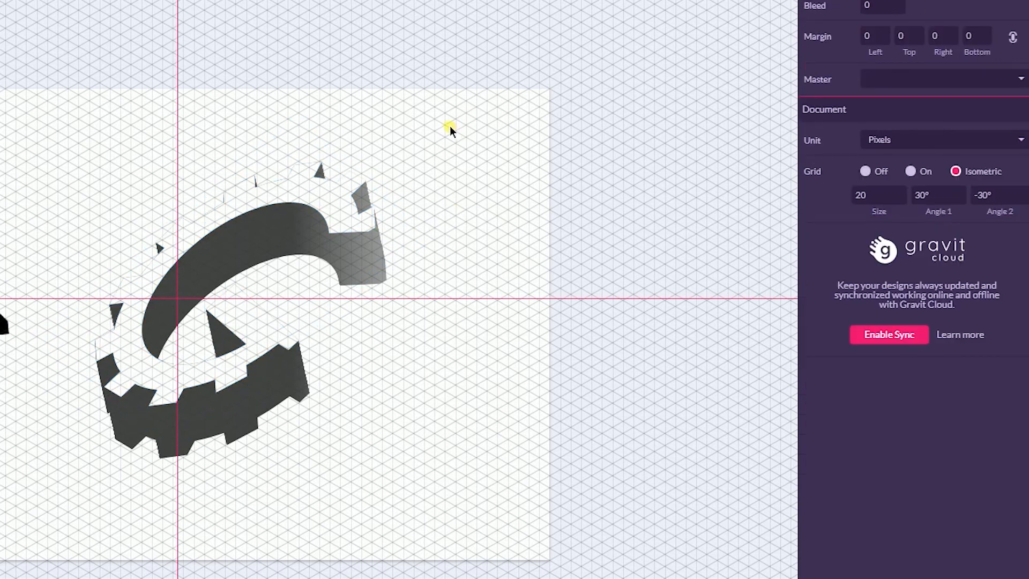
Set the angle of the skewed G's long shadow to -100° and deselect the shape.
click(230, 370)
click(820, 313)
key(Up)
key(Up)
key(Up)
key(Up)
key(Up)
key(Up)
key(Up)
key(Up)
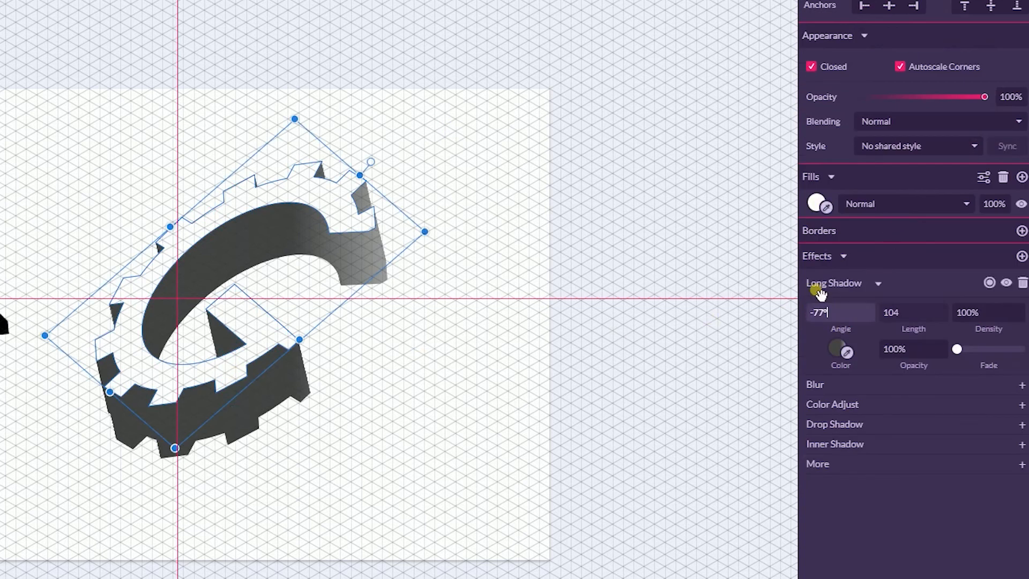
key(Down)
key(Down)
key(Down)
key(Down)
key(Down)
key(Down)
key(Down)
key(Down)
key(Down)
key(Down)
key(Down)
key(Down)
key(Down)
key(Down)
key(Down)
key(Down)
key(Down)
key(Down)
key(Down)
key(Down)
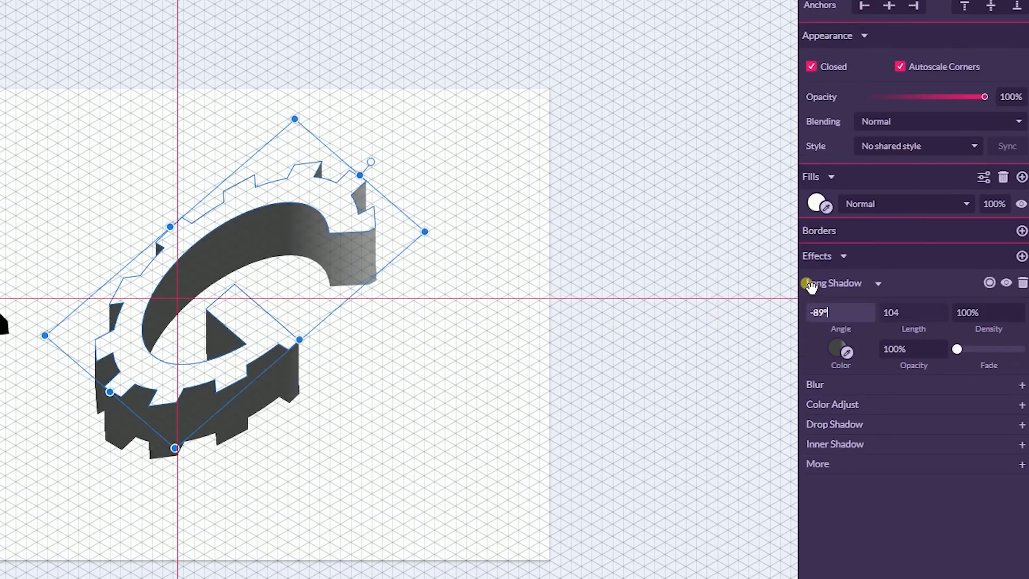
key(Down)
key(Down)
key(Up)
key(Up)
key(Up)
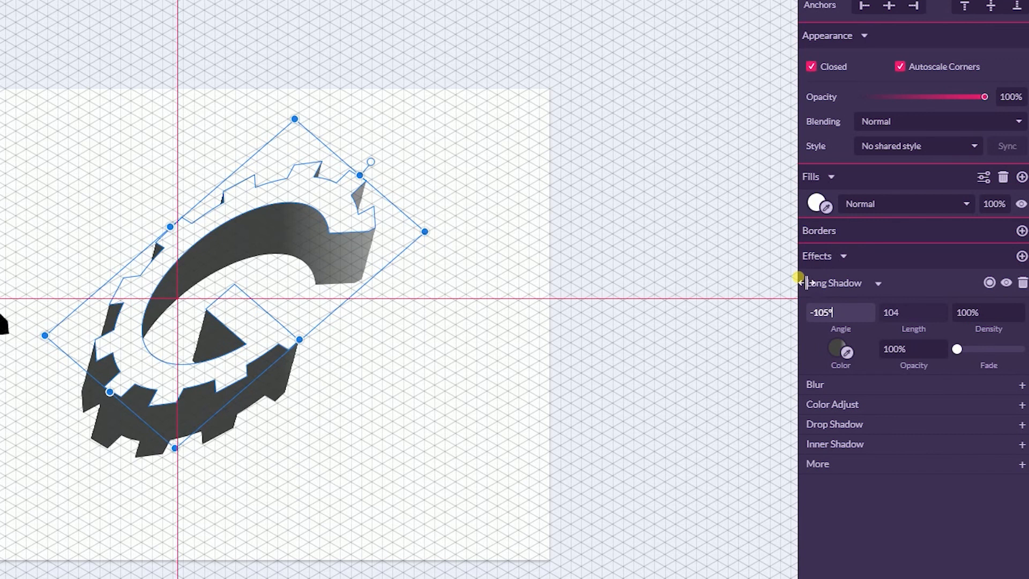
key(Up)
key(Up)
key(Up)
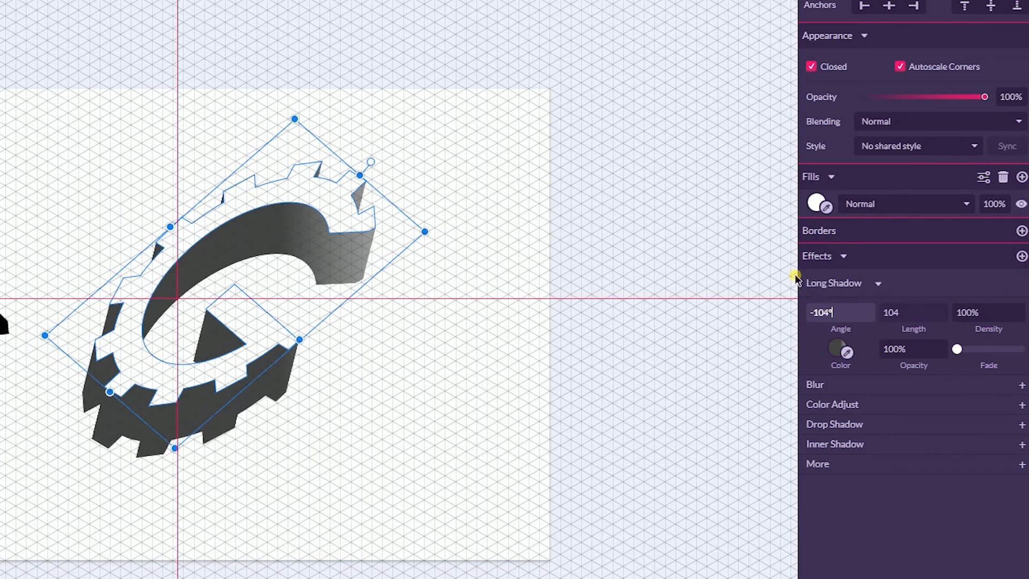
key(Up)
key(Up)
key(Up)
key(Up)
key(Up)
key(Up)
key(Up)
key(Up)
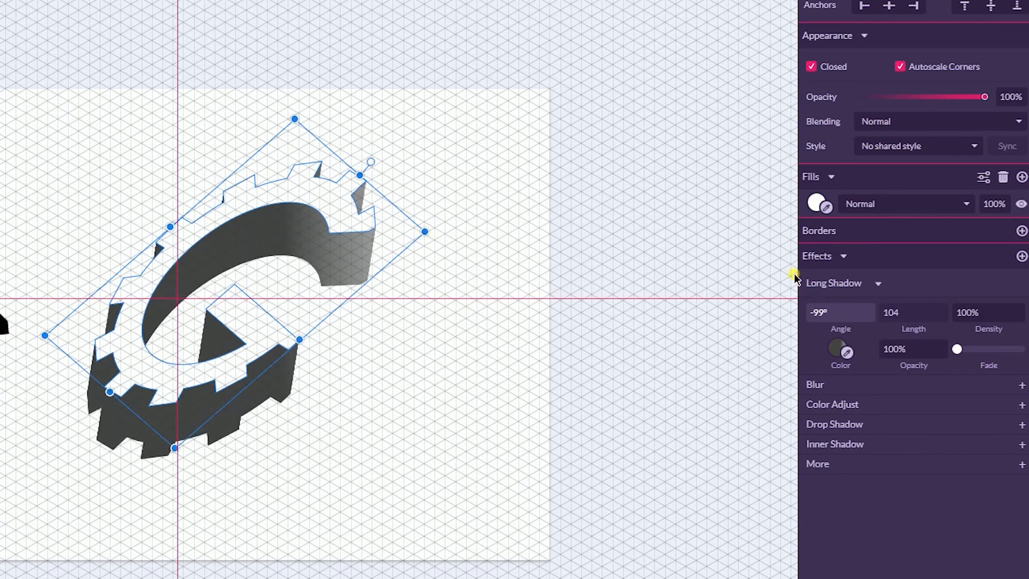
key(Down)
key(Down)
key(Down)
key(Down)
key(Down)
key(Down)
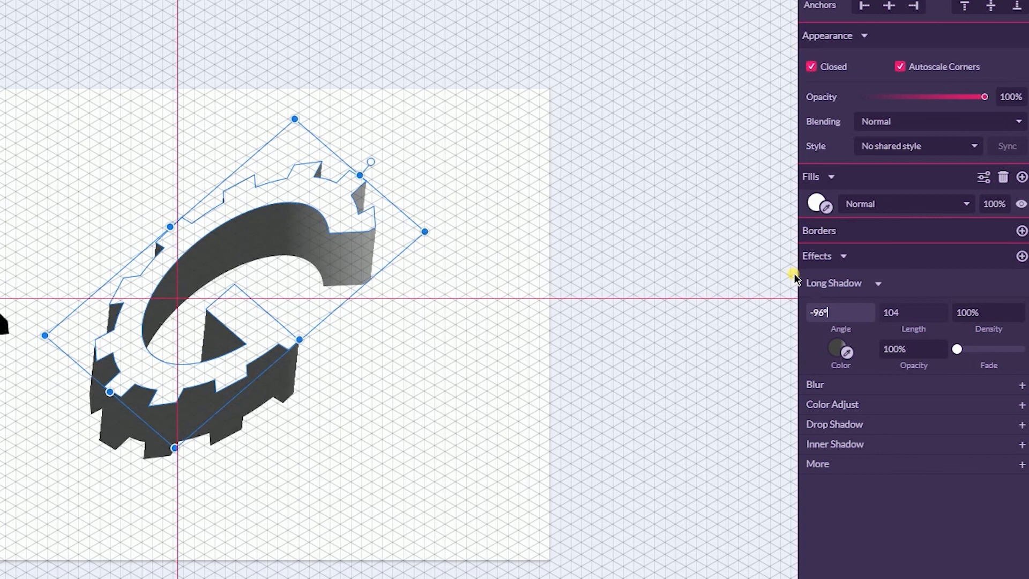
key(Up)
key(Up)
key(Down)
key(Down)
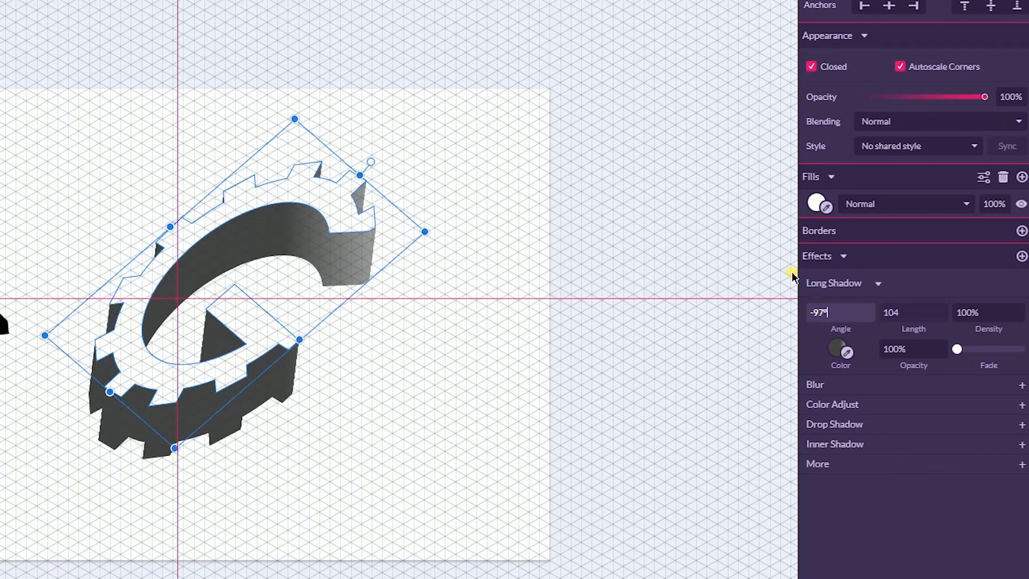
key(Down)
key(Down)
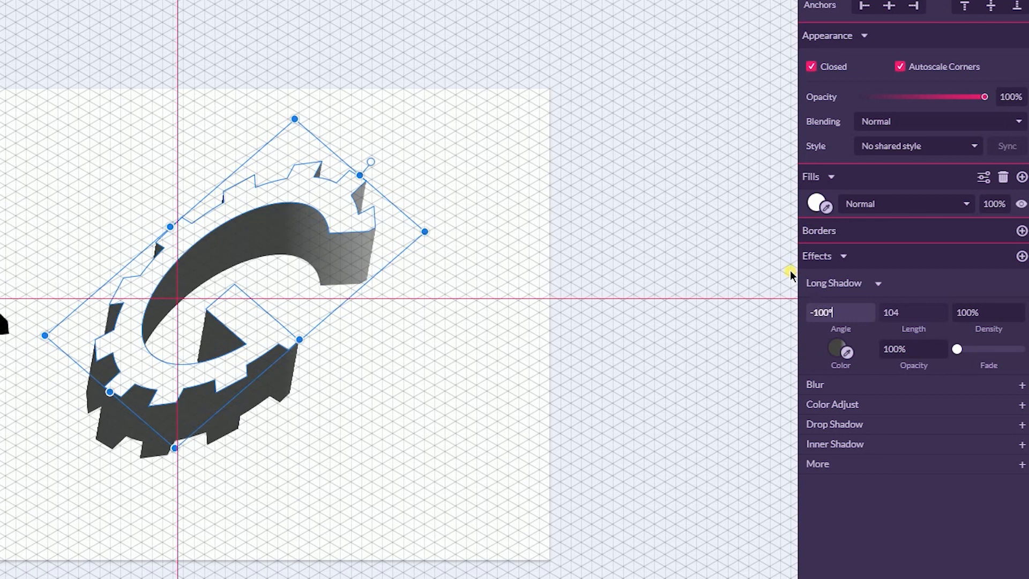
click(438, 334)
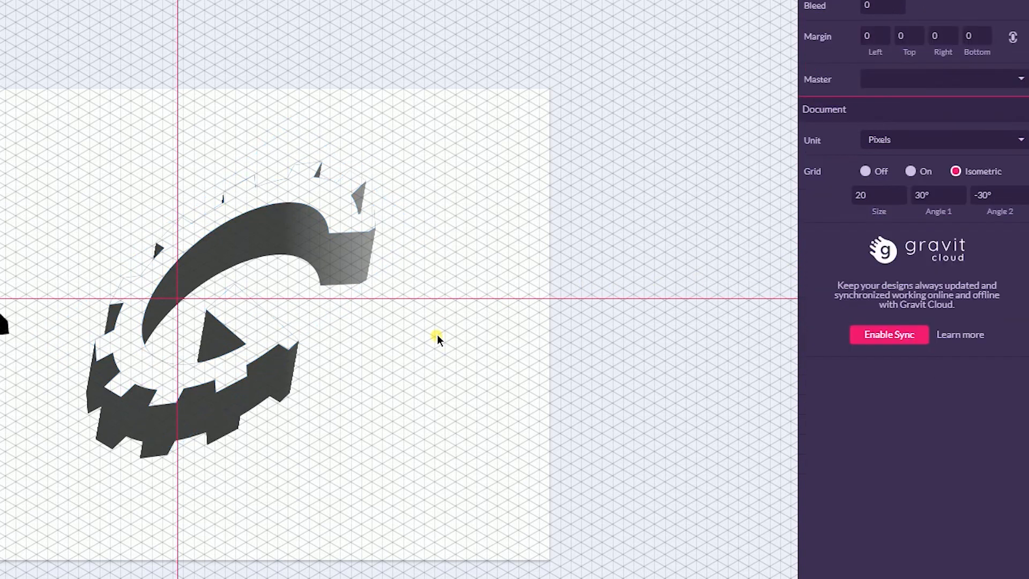
Shift the #444444 stop of the skewed G's long shadow gradient to about five-sixths along, and deselect the shape.
click(334, 226)
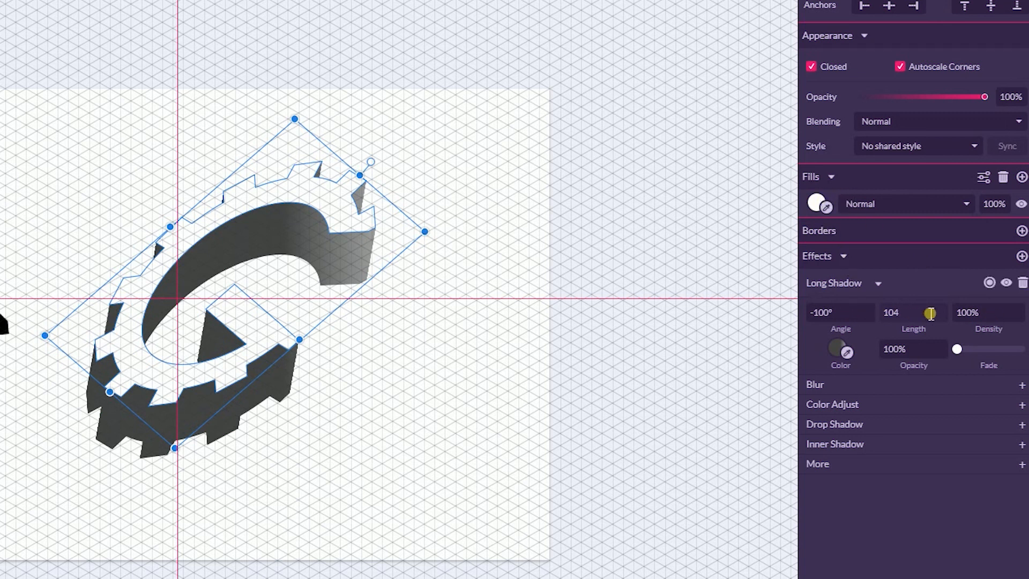
click(821, 337)
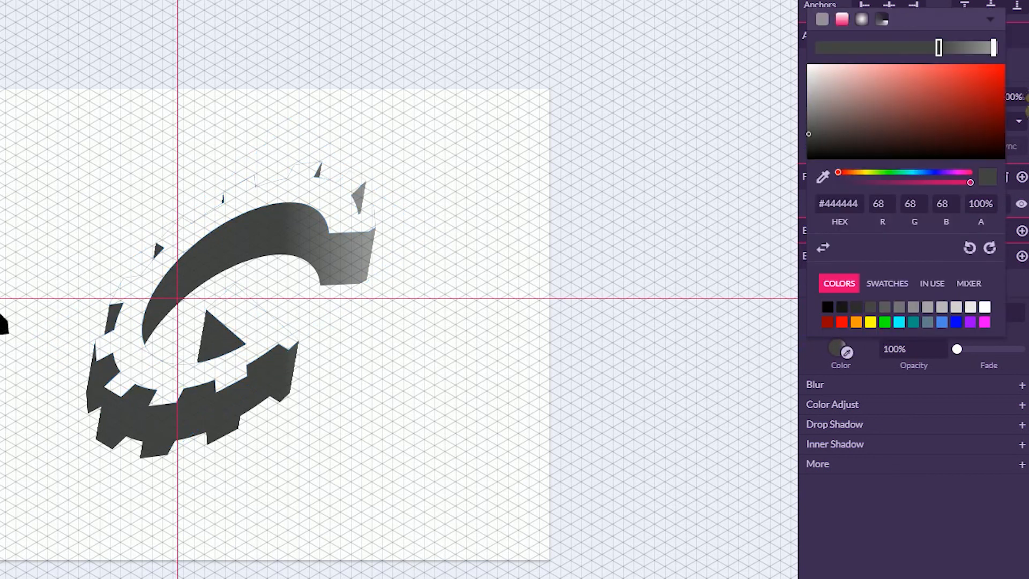
click(993, 48)
drag(941, 51, 956, 52)
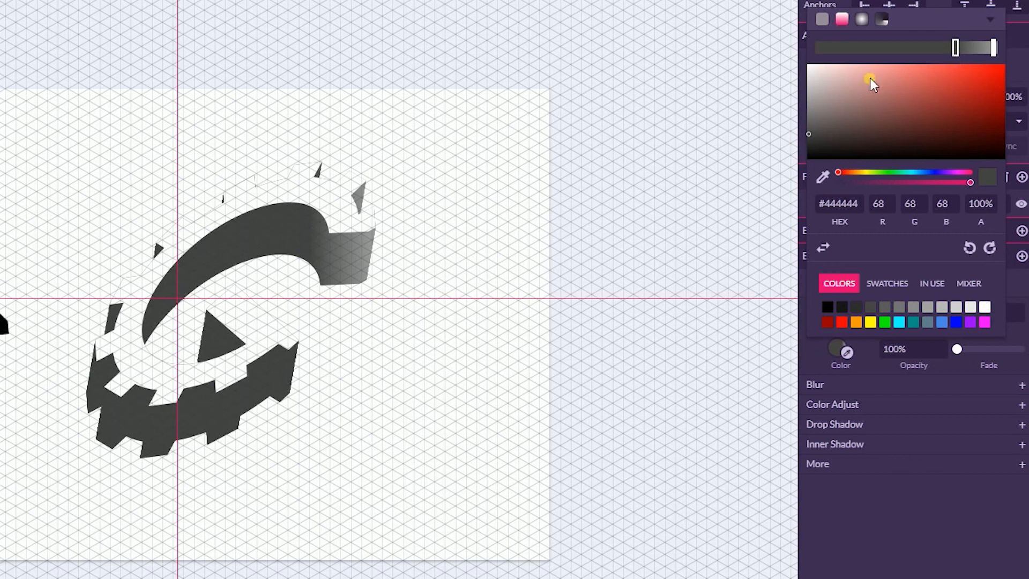
click(358, 208)
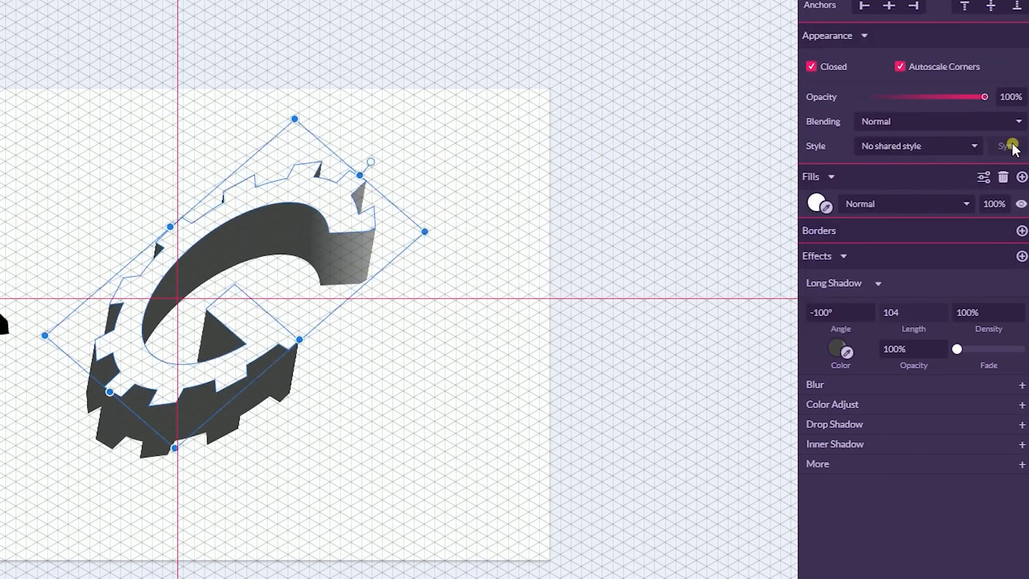
click(839, 345)
drag(957, 47, 967, 51)
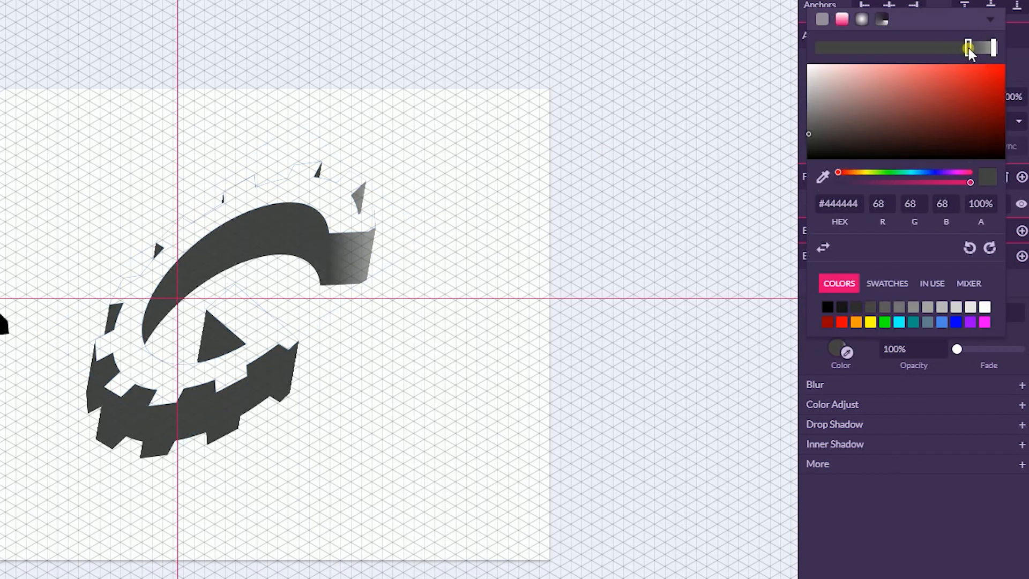
click(480, 233)
Move the skewed G horizontally toward the page's right edge and add a black border of width 1 to it.
click(332, 220)
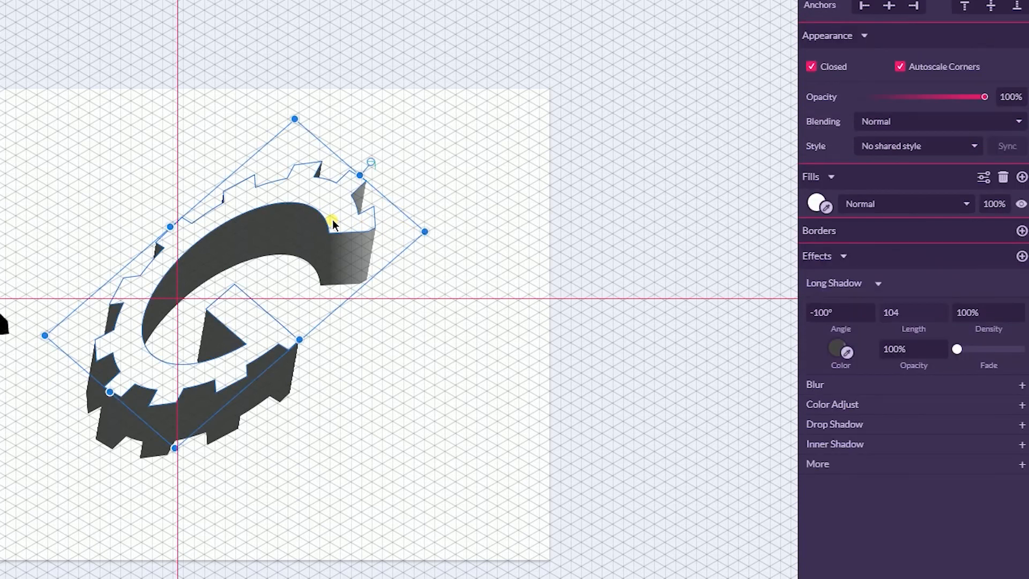
drag(333, 220, 423, 217)
click(900, 66)
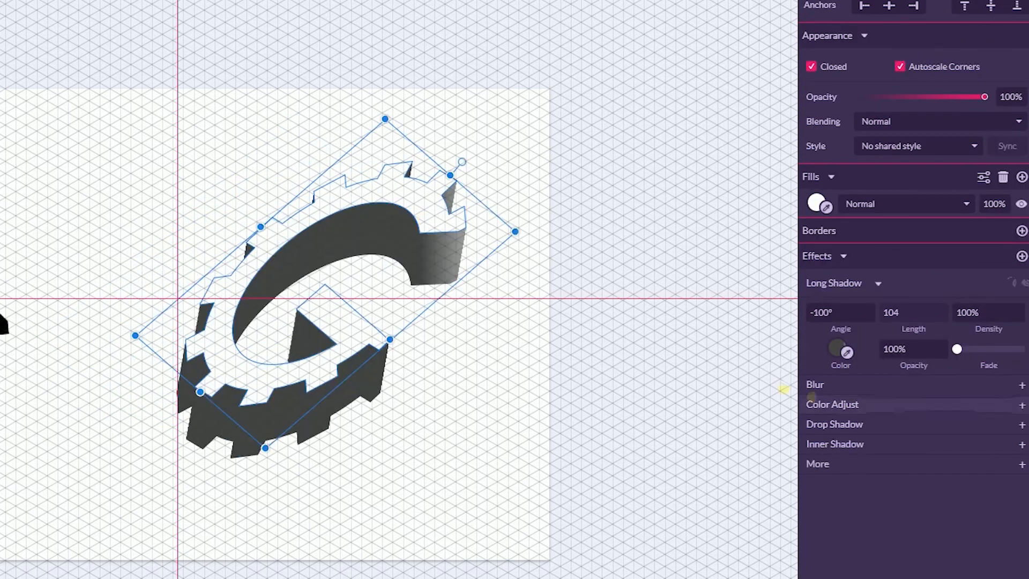
click(979, 182)
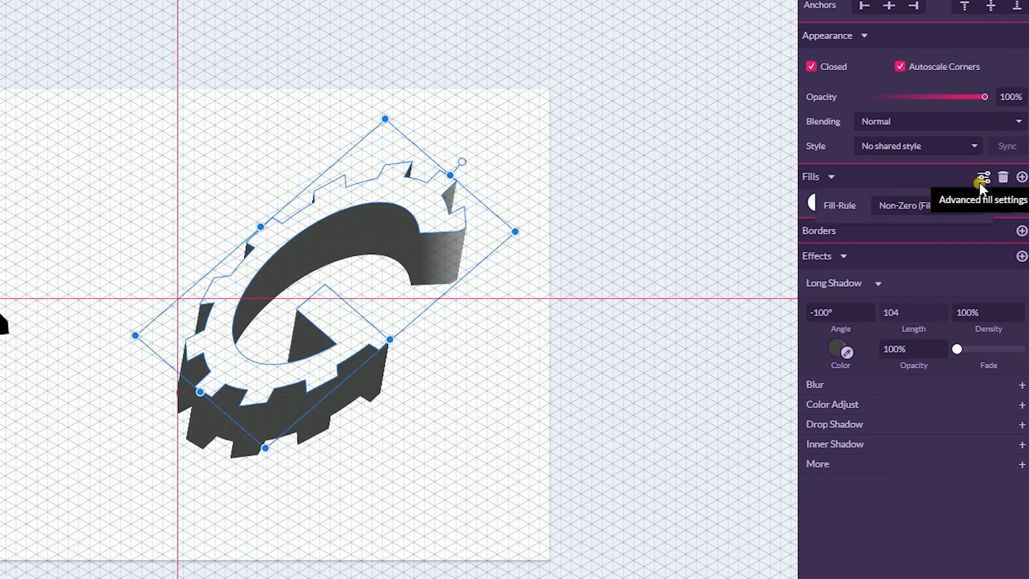
click(925, 180)
click(1021, 230)
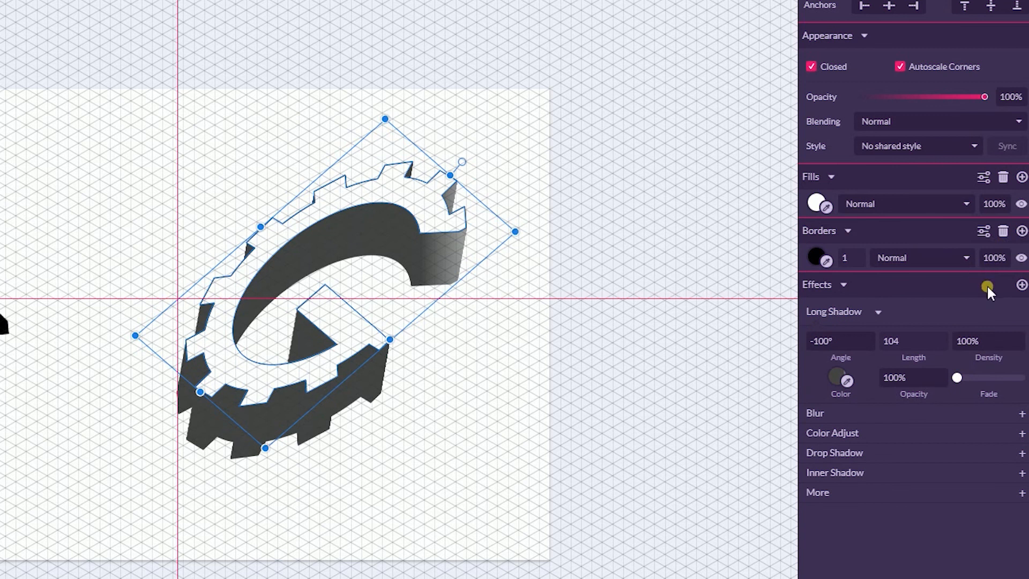
Check the G's advanced border settings and the transform options for autoscaling borders and corners.
click(982, 230)
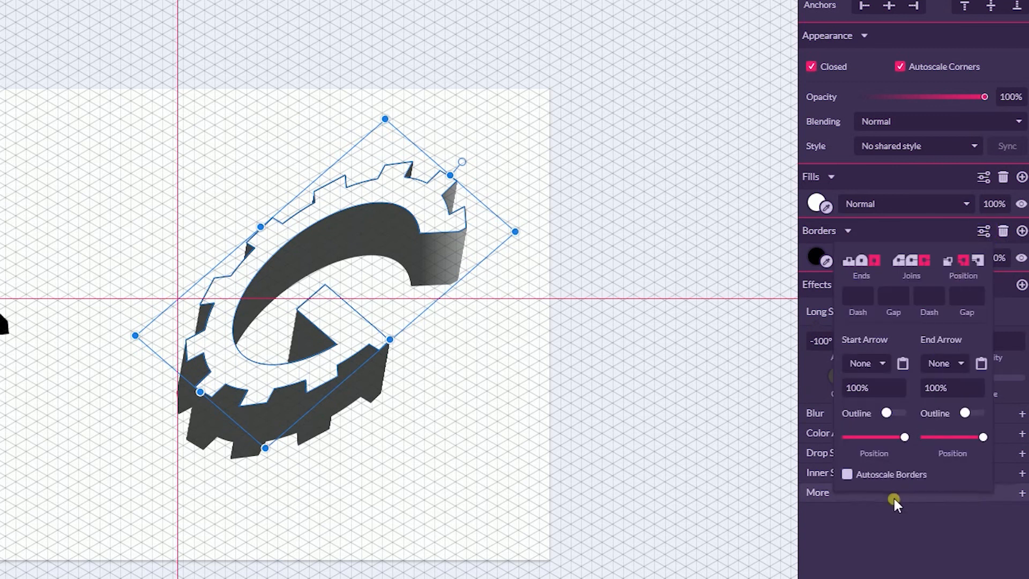
click(973, 55)
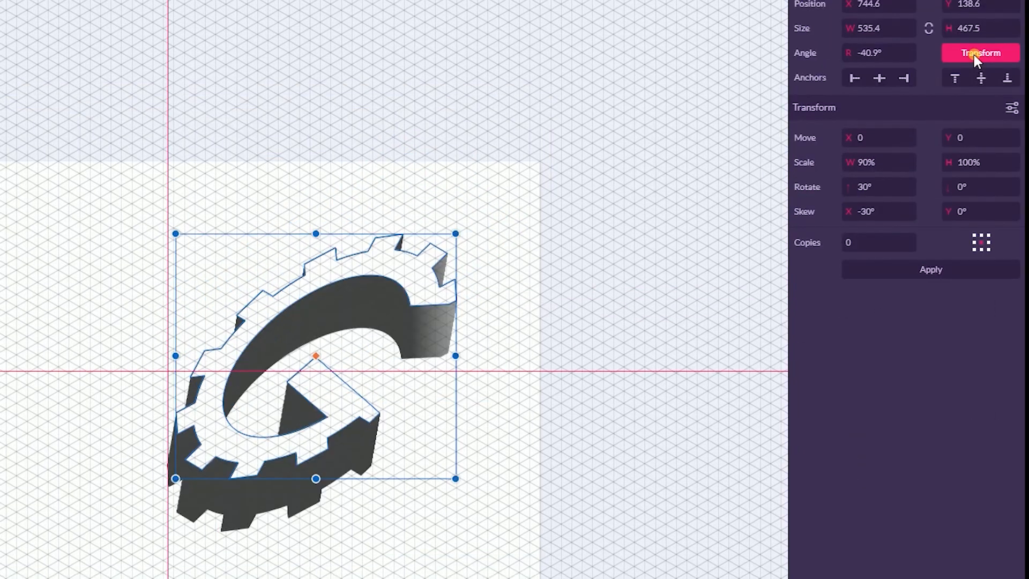
click(1011, 107)
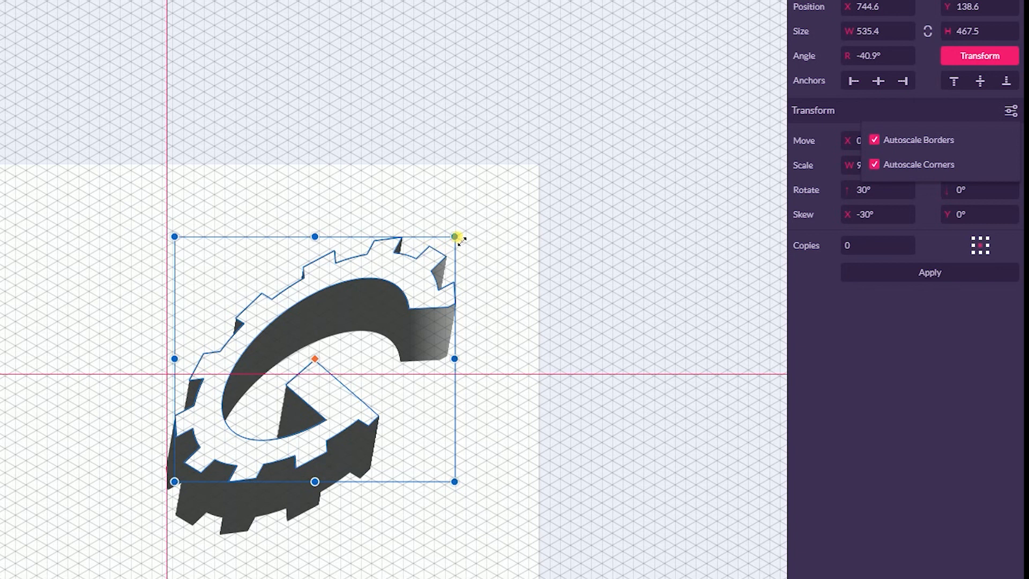
click(455, 159)
click(448, 175)
click(394, 272)
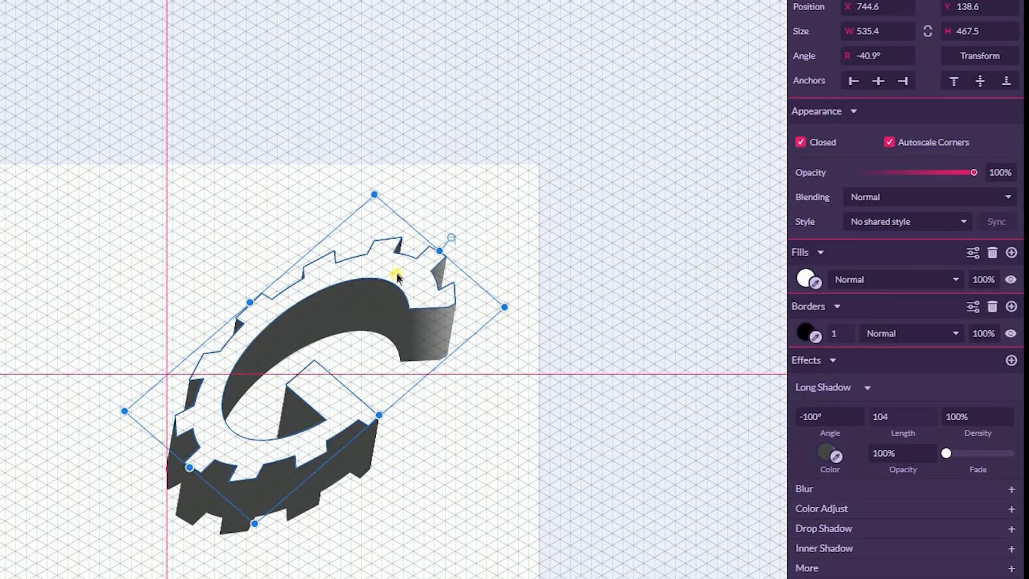
Try enlarging the skewed G proportionally to about 1231 × 1075 px to test how its border and shadow scale.
click(507, 307)
drag(507, 307, 705, 206)
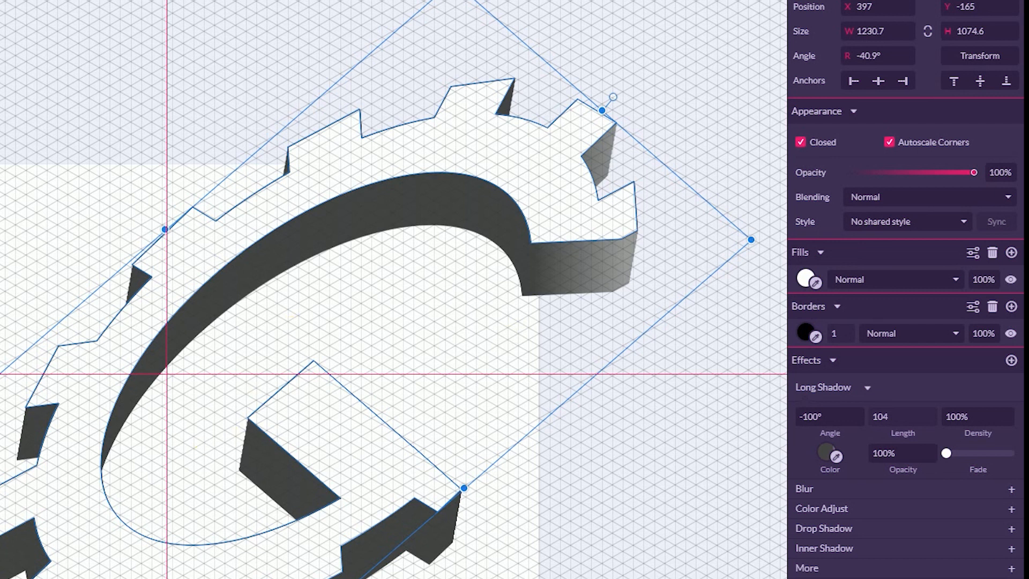
scroll(378, 570, down, 3)
scroll(378, 569, up, 5)
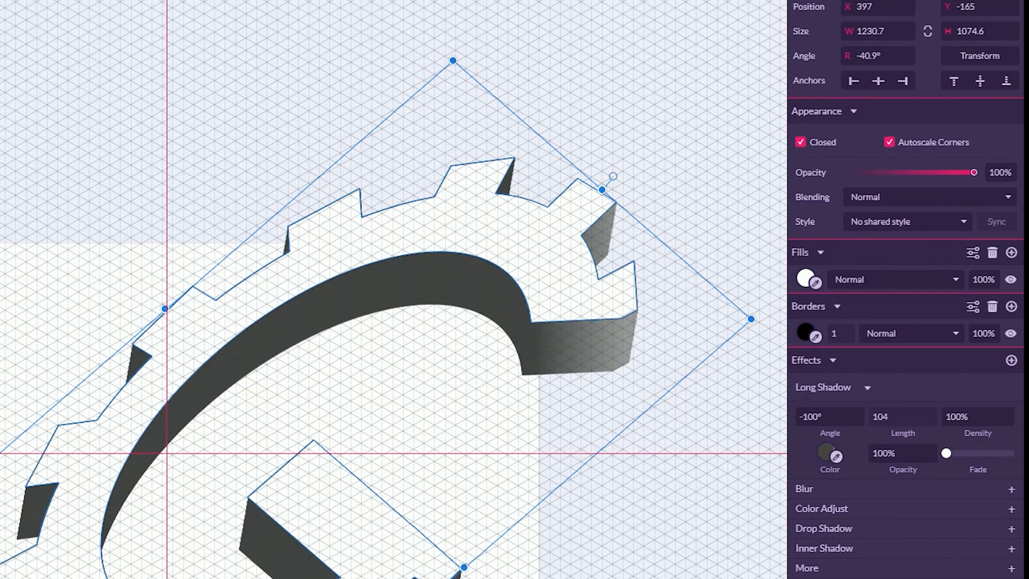
Try shrinking the skewed G proportionally to about 229 × 200 px, deselect it to judge the shadow, and reselect it.
drag(0, 556, 601, 358)
drag(675, 356, 225, 397)
click(388, 256)
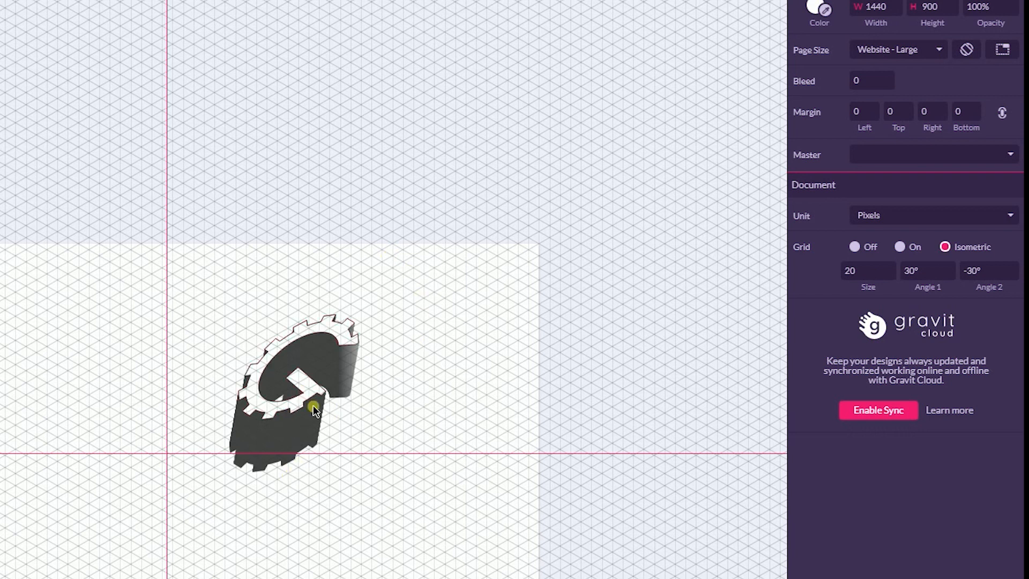
click(281, 396)
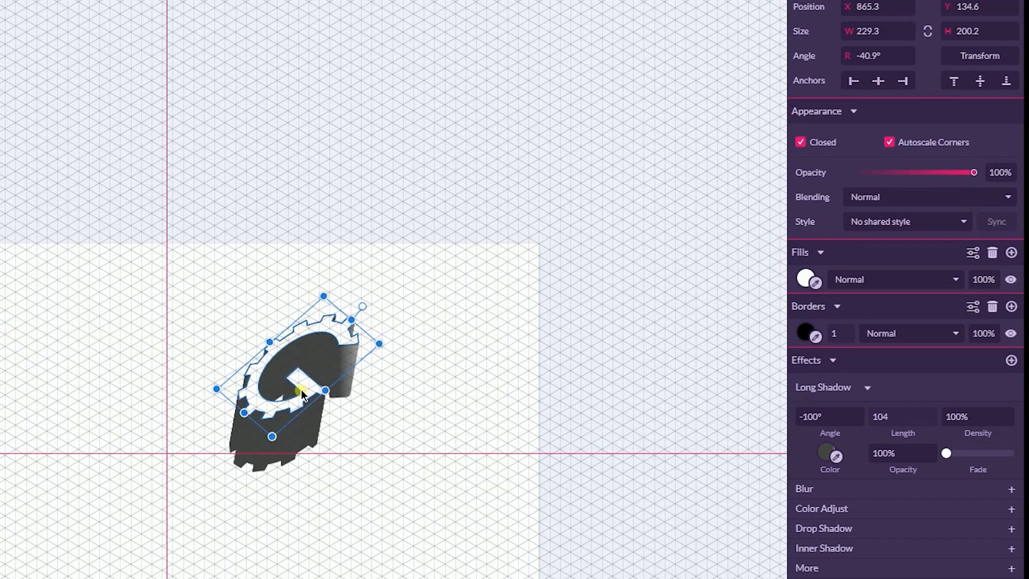
Move the shrunken G off the page's right side, and undo the move and both resizes.
key(super)
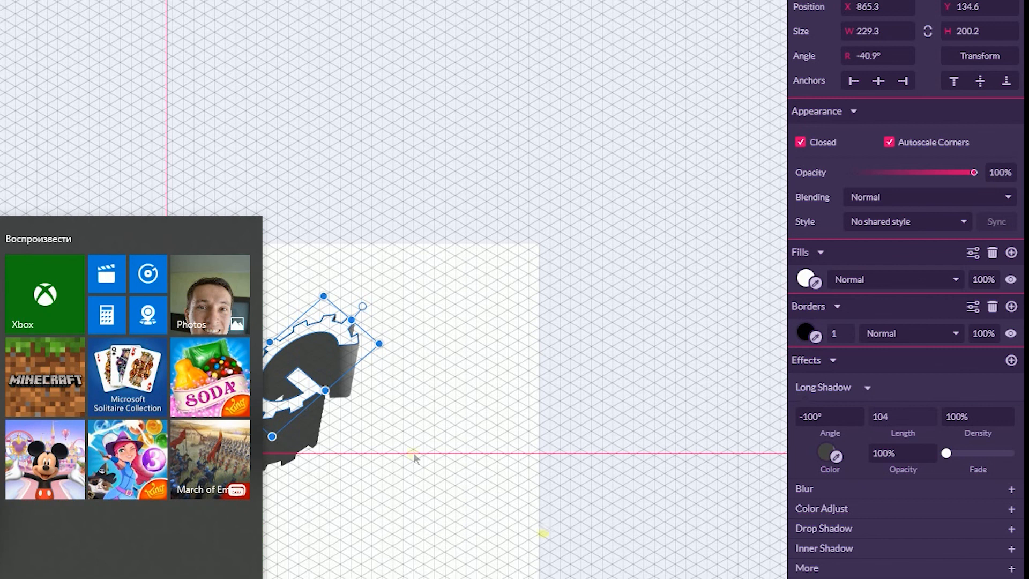
click(400, 442)
click(278, 406)
drag(278, 406, 404, 394)
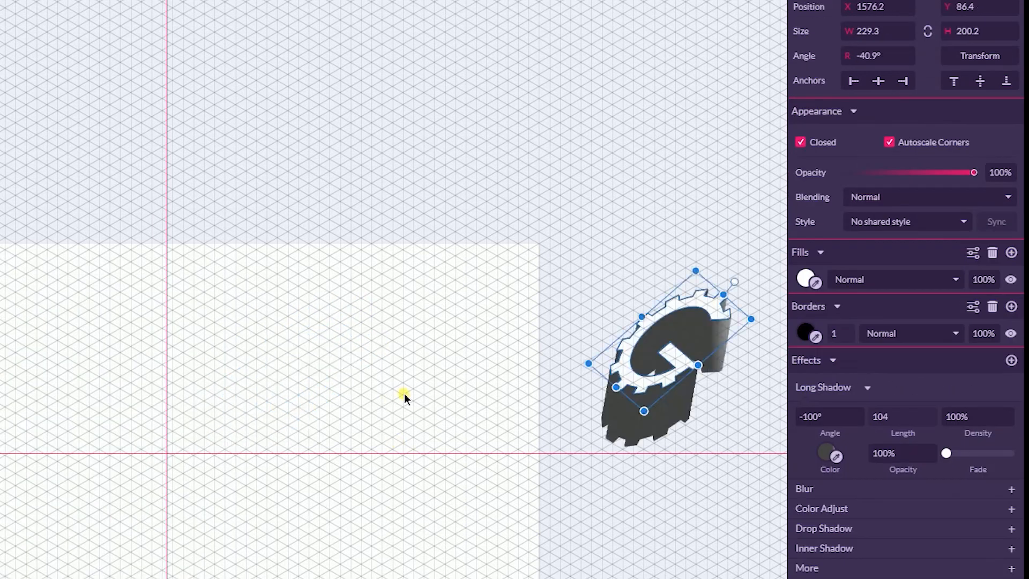
key(ctrl+z)
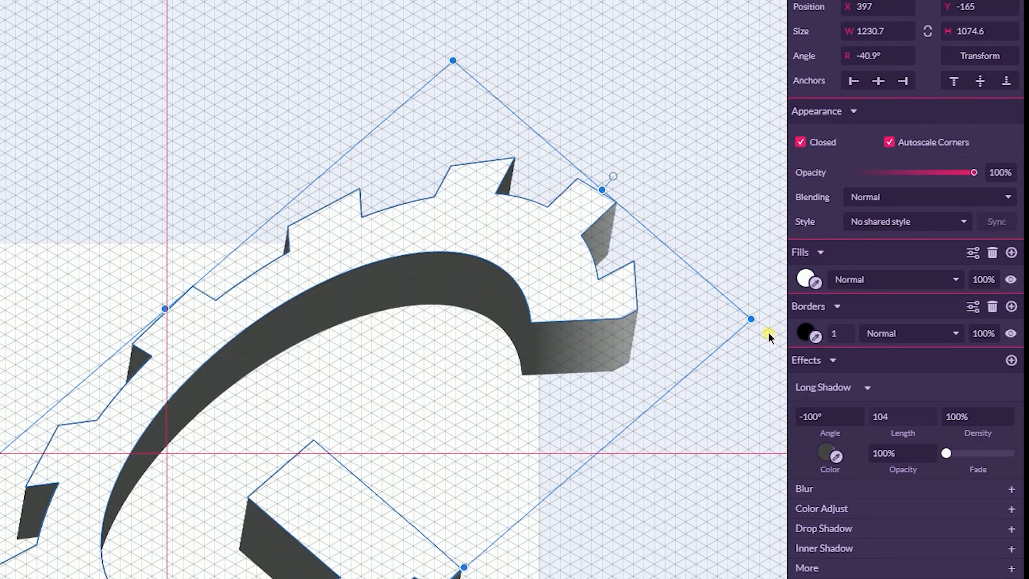
key(ctrl+z)
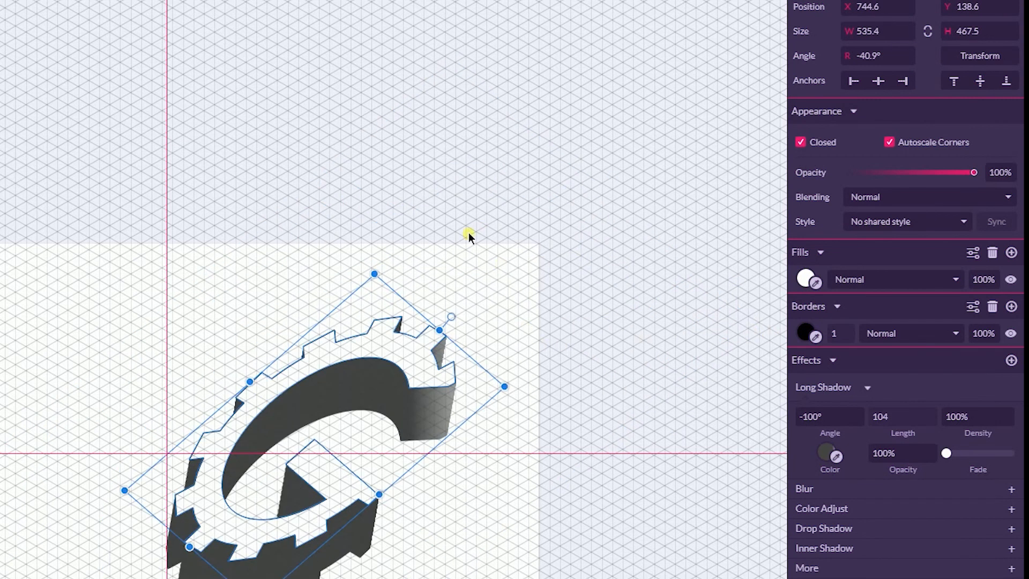